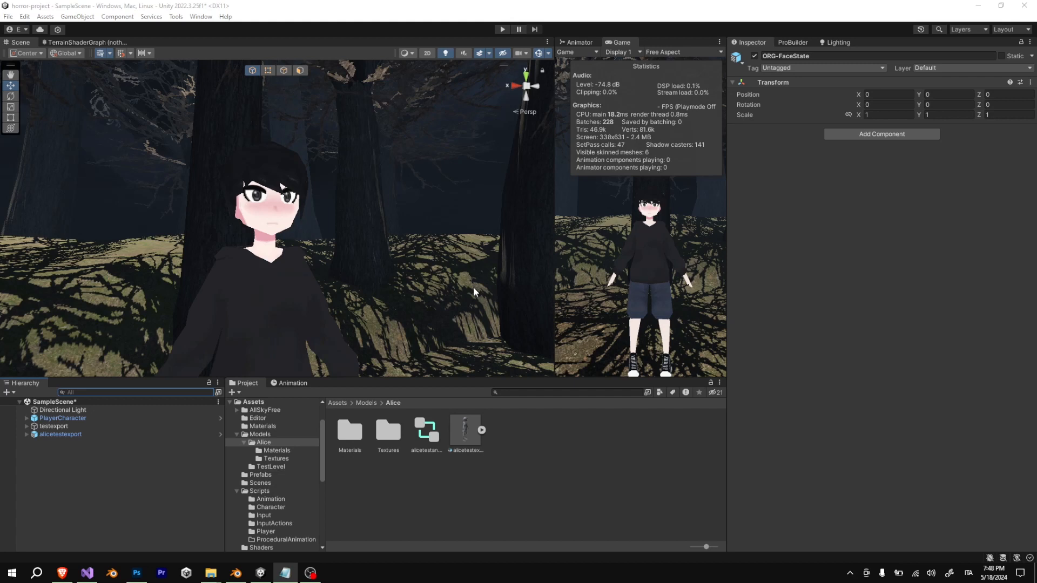
Preview the character's facial animation in play mode, viewing the face from another angle, and stop playback
click(502, 29)
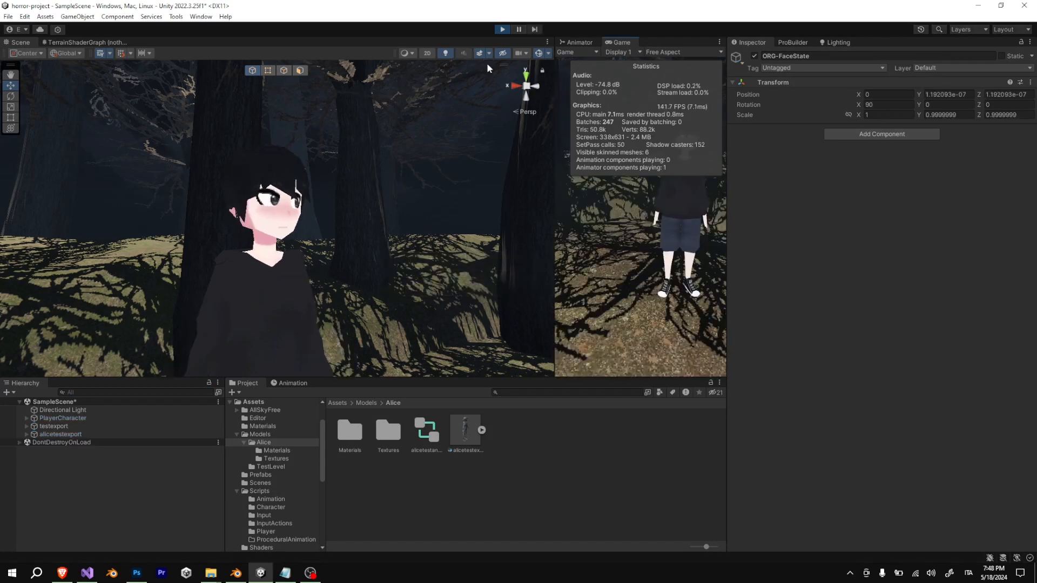
right_drag(487, 64, 423, 62)
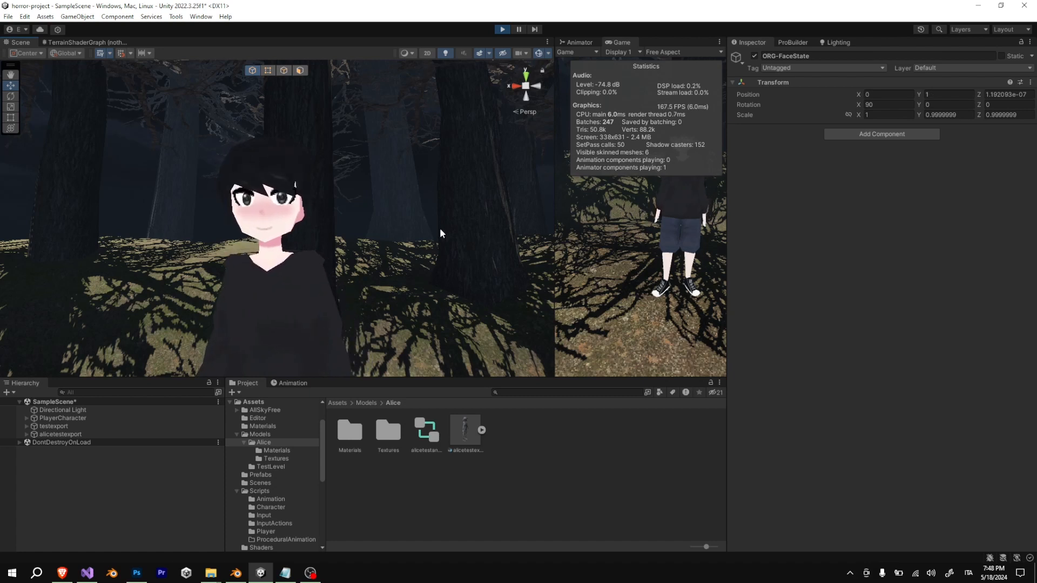
click(503, 30)
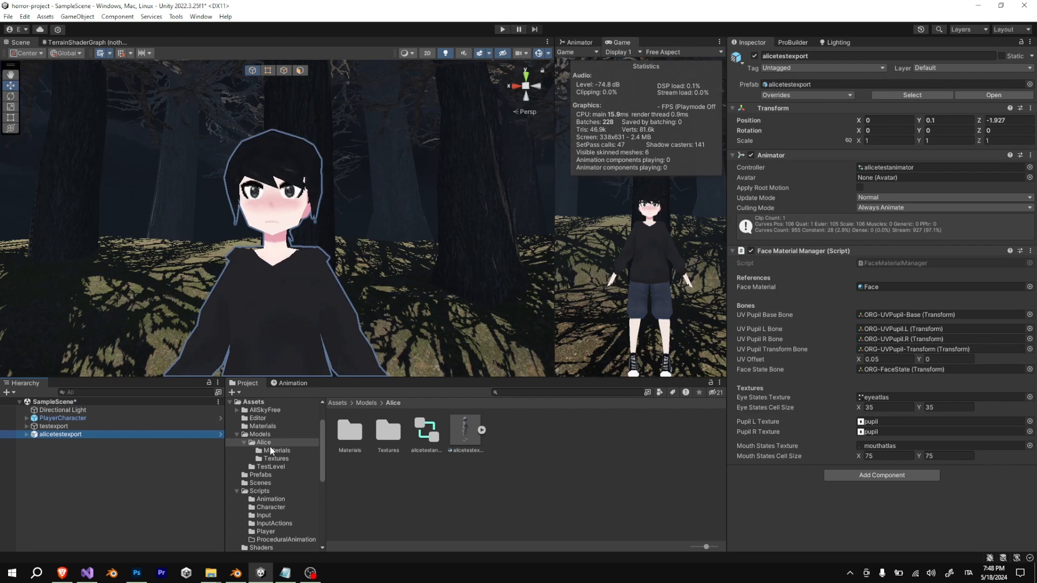
Examine the Face material in the Alice model's Materials folder
scroll(270, 443, down, 4)
scroll(275, 458, up, 3)
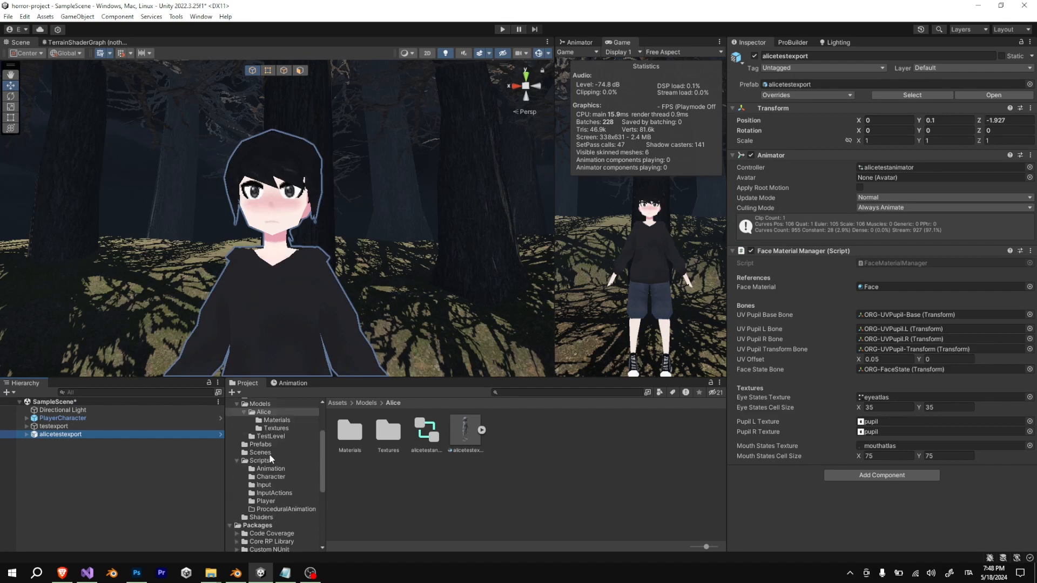
scroll(273, 442, up, 2)
click(262, 426)
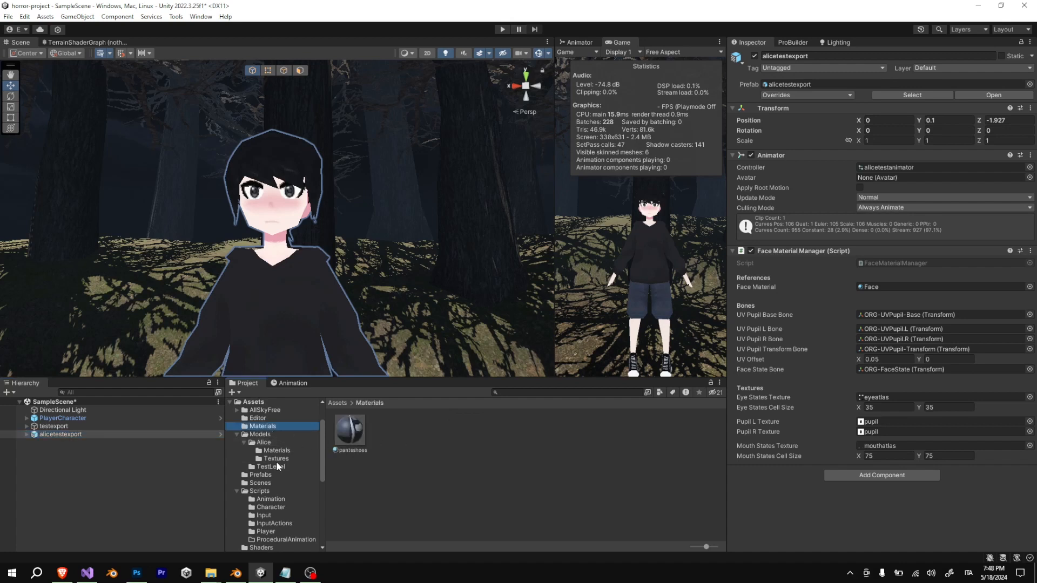
click(277, 450)
click(389, 434)
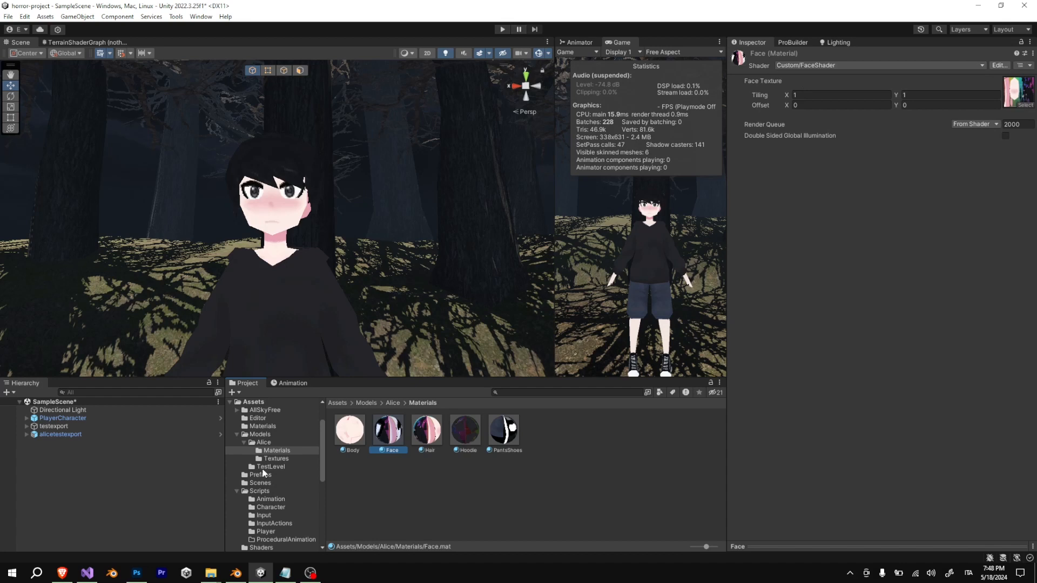
Open the FaceShader file from the Shaders folder and review its code from the beginning
scroll(263, 473, down, 3)
click(274, 484)
click(353, 448)
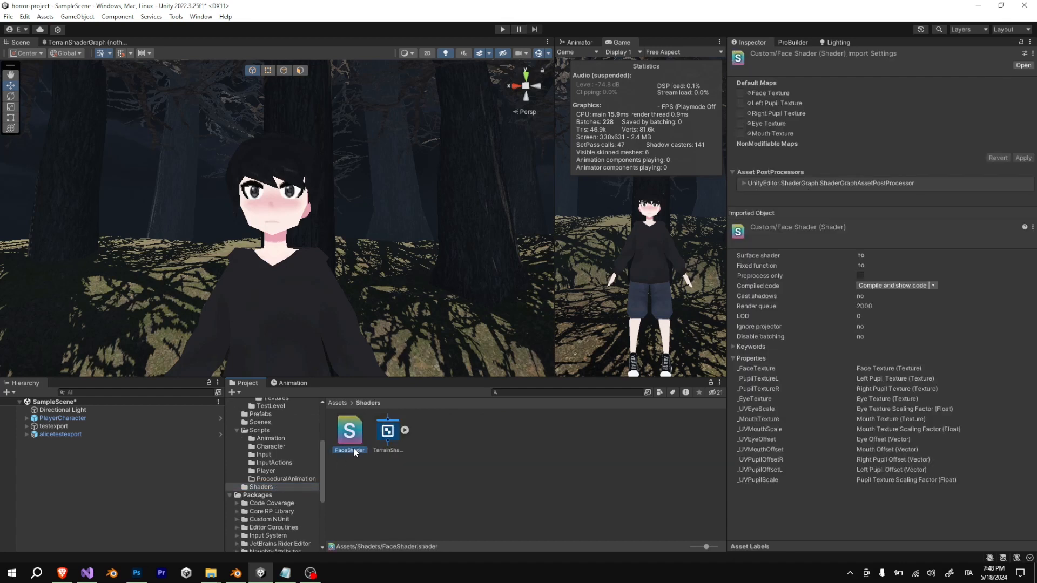
double_click(349, 434)
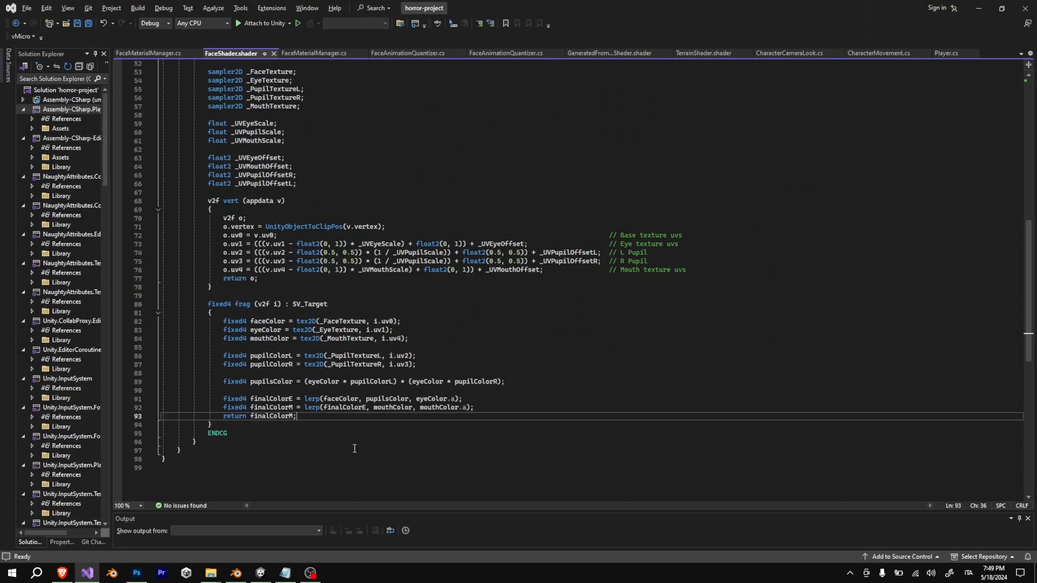
scroll(354, 448, up, 17)
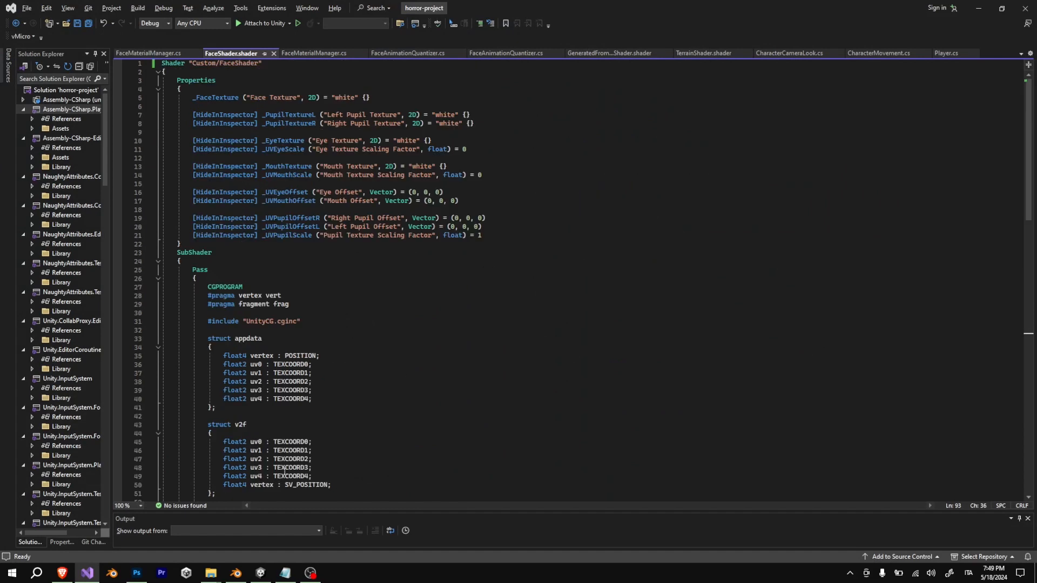
Switch to Blender and show the full character rig in the Layout workspace
click(237, 571)
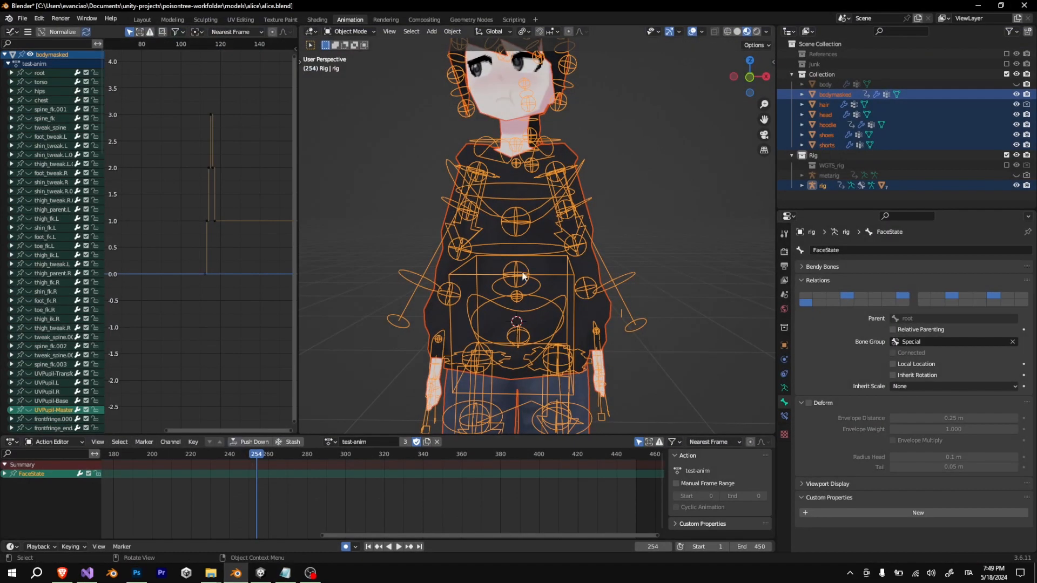
middle_drag(604, 222, 540, 215)
click(143, 19)
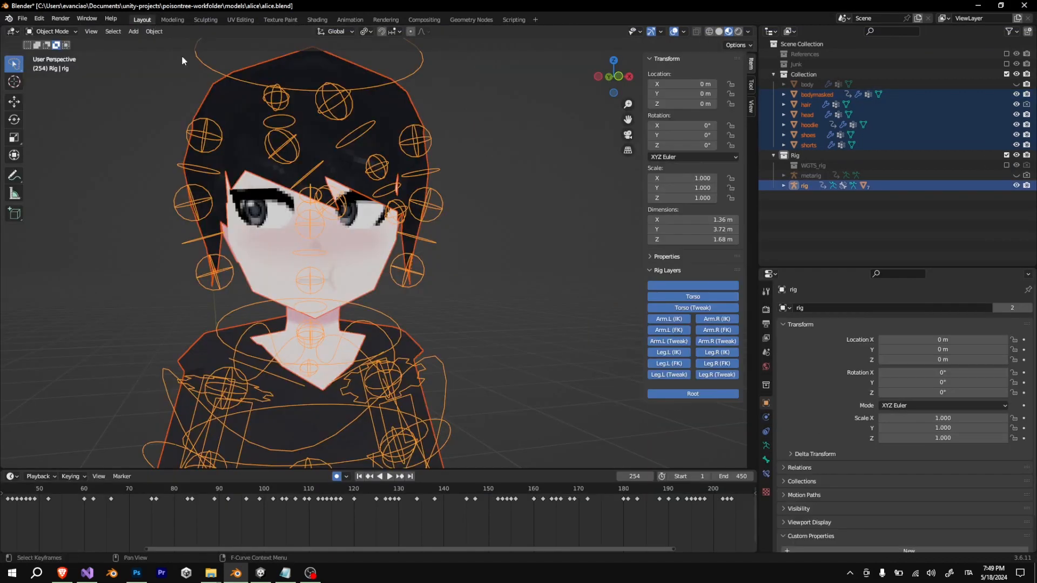
scroll(463, 234, down, 4)
middle_drag(465, 238, 445, 244)
scroll(419, 267, up, 2)
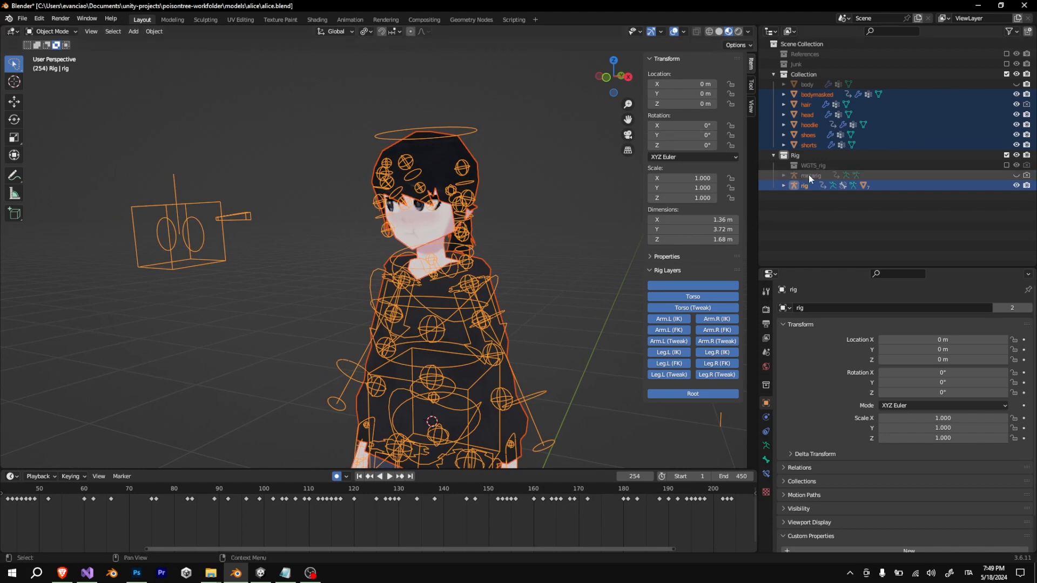
Unhide the metarig armature, select it and put it in Pose Mode
click(1016, 175)
click(993, 175)
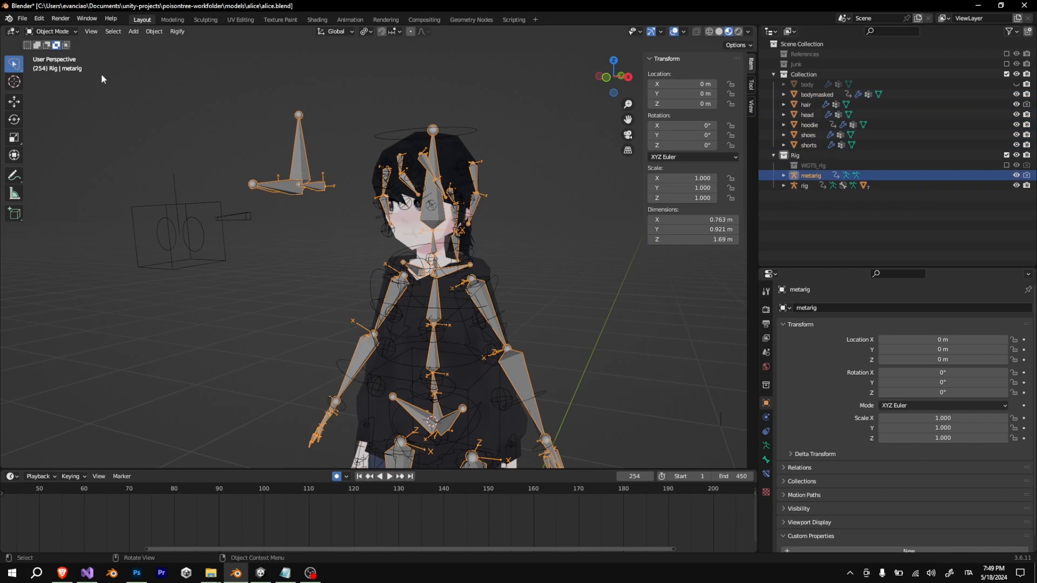
middle_drag(398, 167, 375, 210)
middle_drag(240, 229, 272, 191)
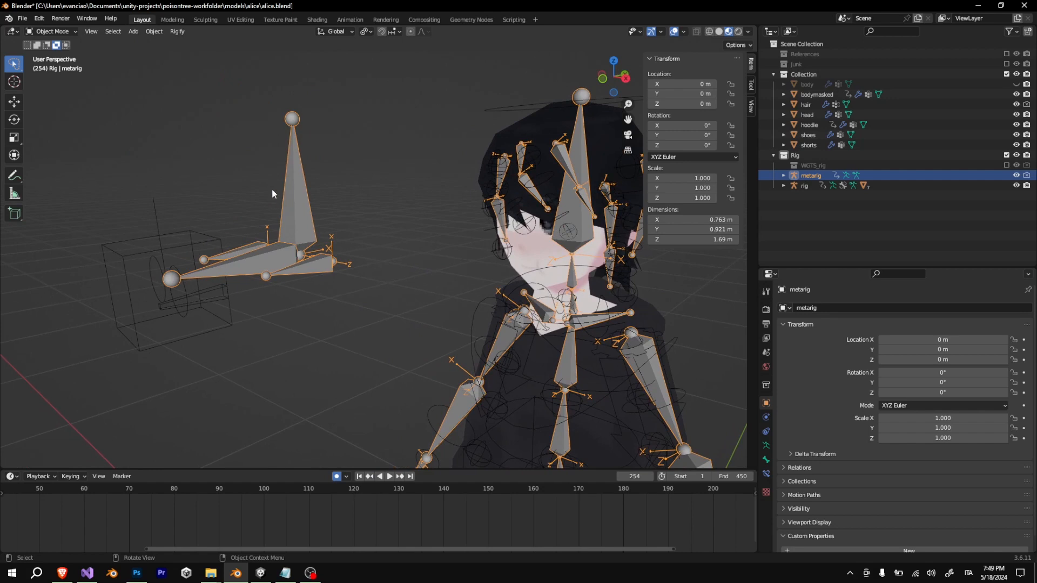
click(51, 31)
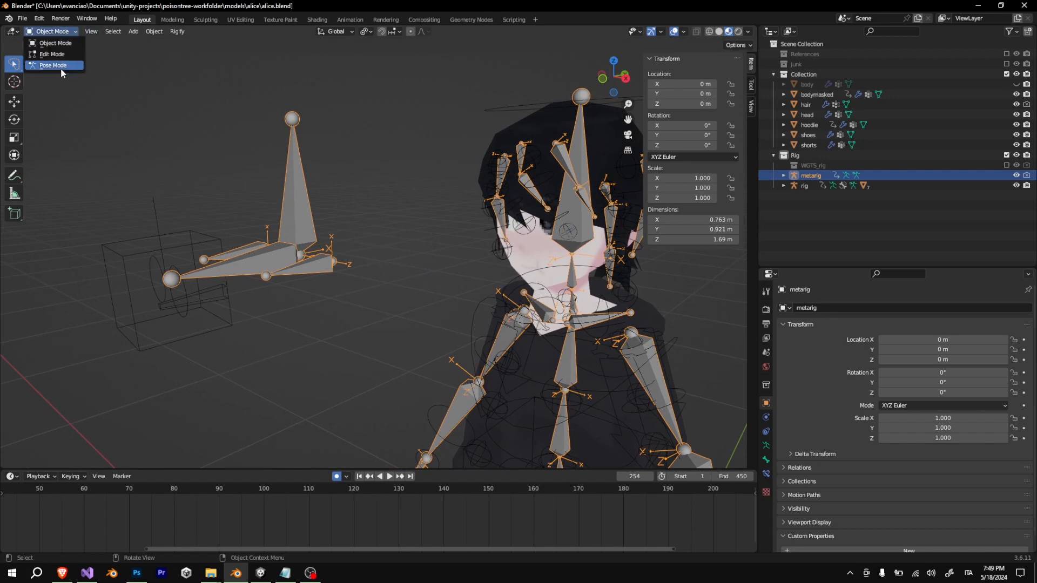
click(61, 68)
Inspect the metarig's UVPupil-Transform, UVPupil.L, UVPupil.R and UVPupil-Base bones beside the head
click(293, 190)
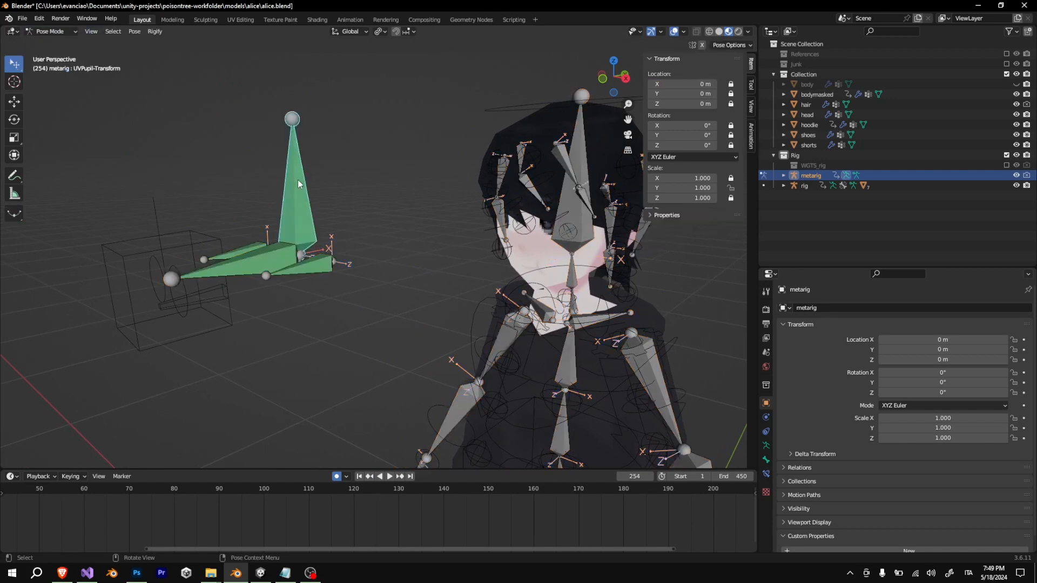
middle_drag(328, 196, 337, 213)
click(334, 284)
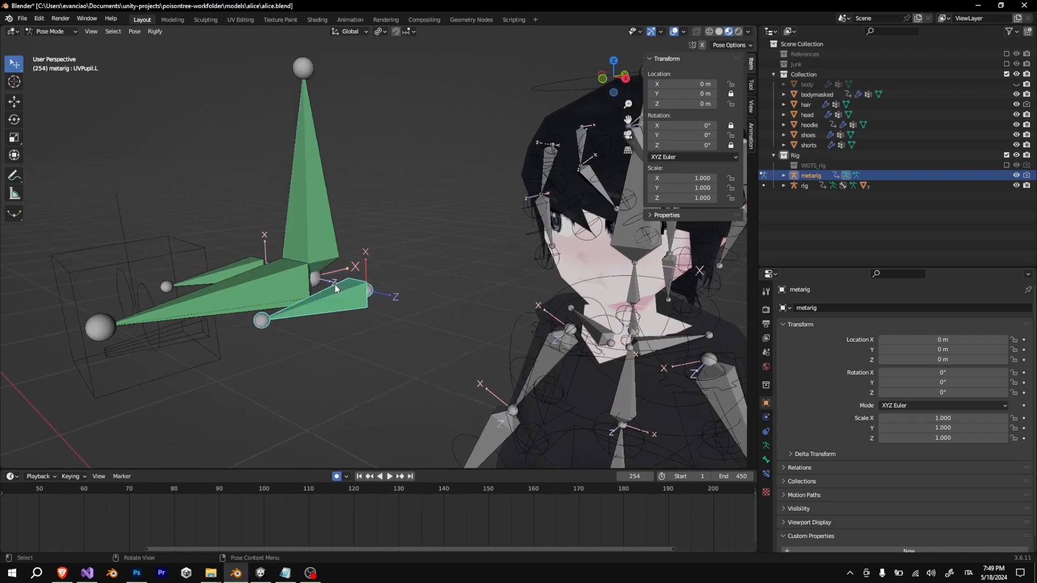
middle_drag(275, 261, 296, 271)
click(380, 340)
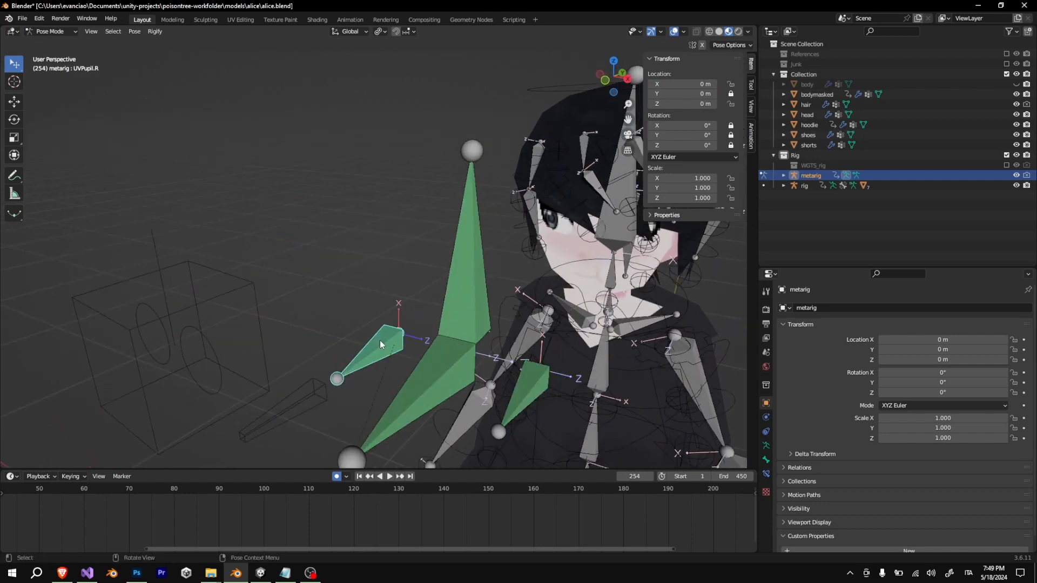
shift+middle_drag(436, 361, 438, 352)
click(438, 353)
Try Solid viewport shading on the character and restore the Material Preview shading
key(z)
click(310, 346)
click(448, 342)
scroll(419, 305, down, 3)
key(z)
click(510, 313)
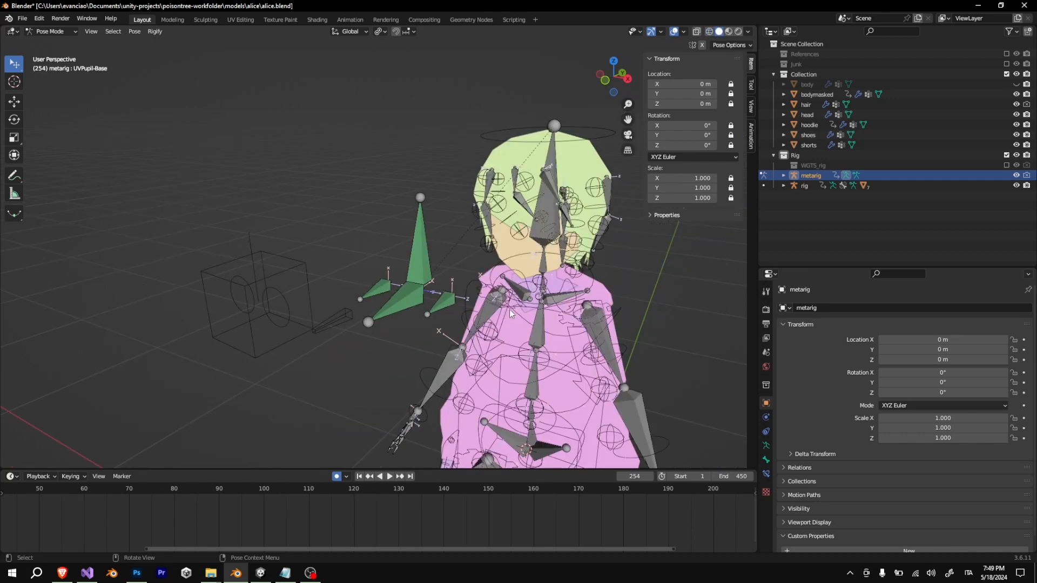
key(z)
click(486, 373)
scroll(426, 307, up, 3)
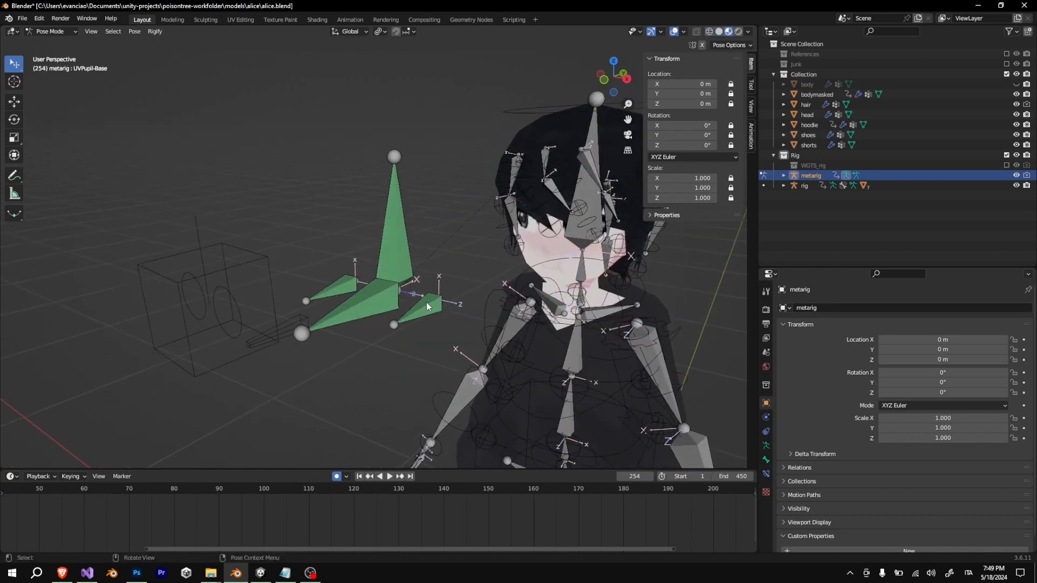
Examine the metarig's UVPupil.L and UVPupil-Transform bones up close
scroll(426, 307, up, 2)
scroll(406, 298, down, 2)
scroll(430, 307, up, 2)
click(454, 338)
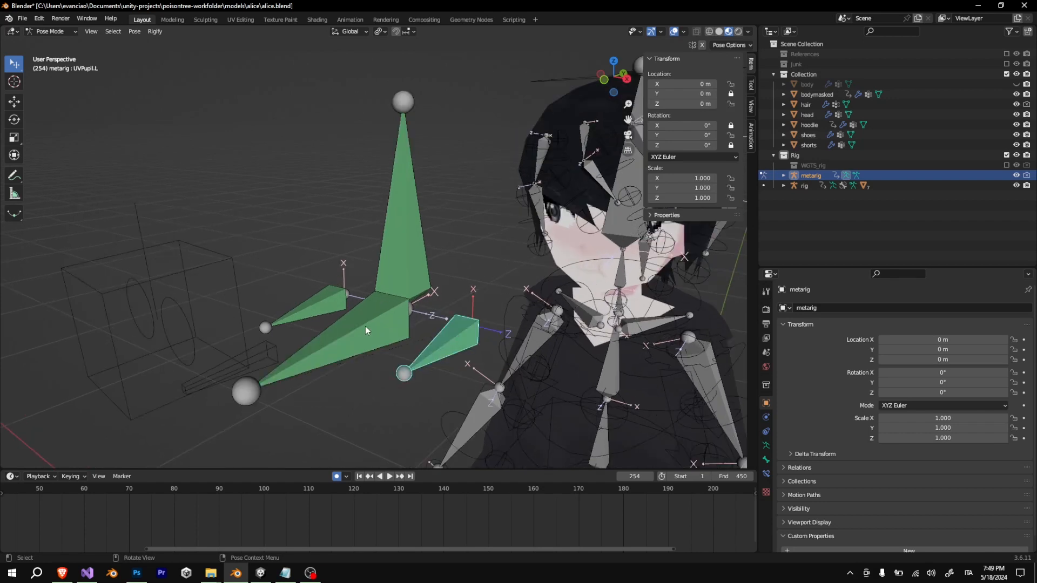
scroll(397, 326, down, 2)
click(399, 253)
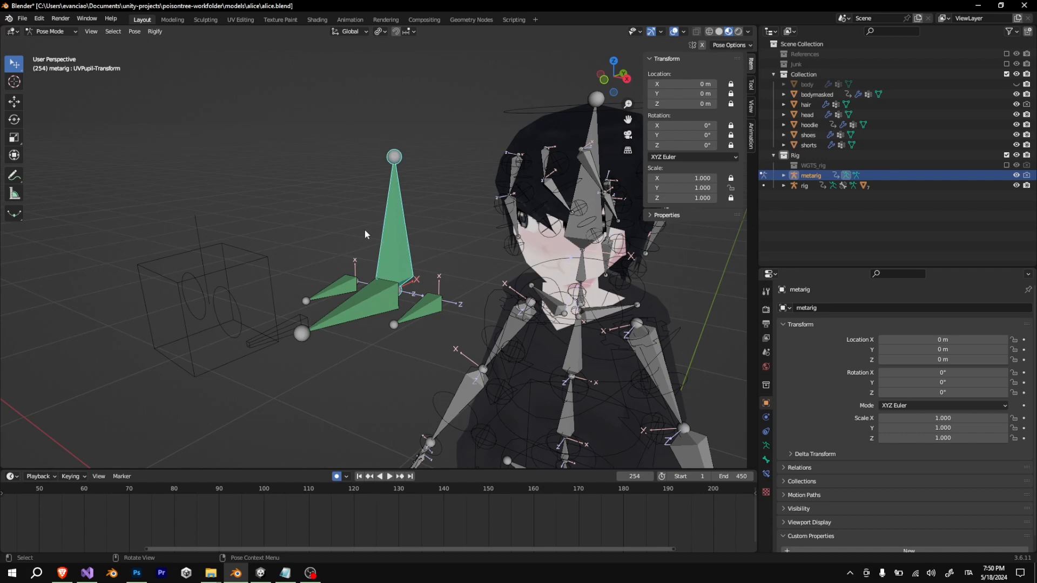
Try scaling the metarig's UVPupil-Transform bone to about 2.43 and to a second size, undoing each attempt
click(422, 308)
click(407, 231)
key(s)
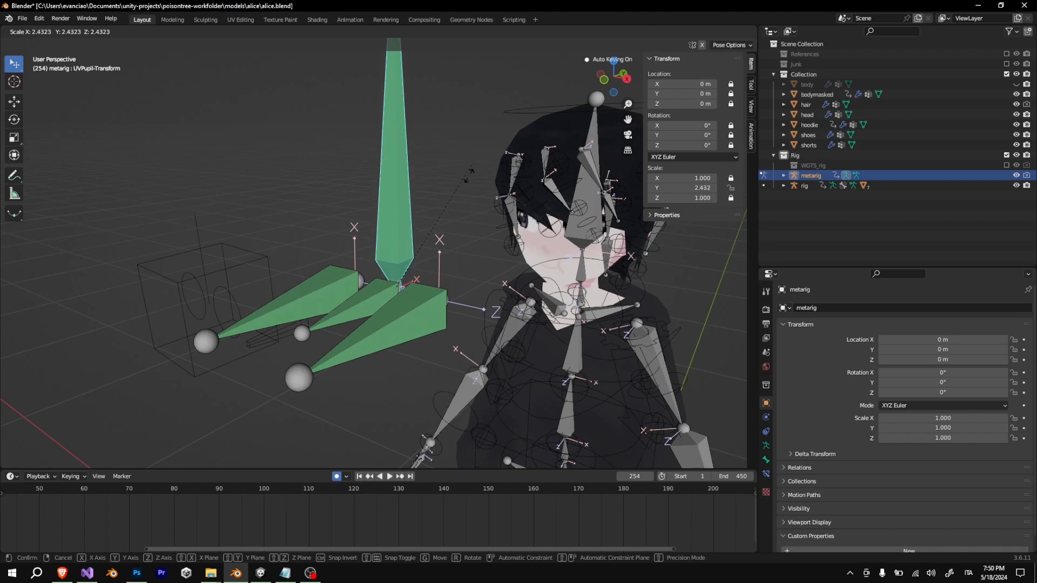
click(471, 161)
key(ctrl+z)
key(s)
click(383, 275)
key(ctrl+z)
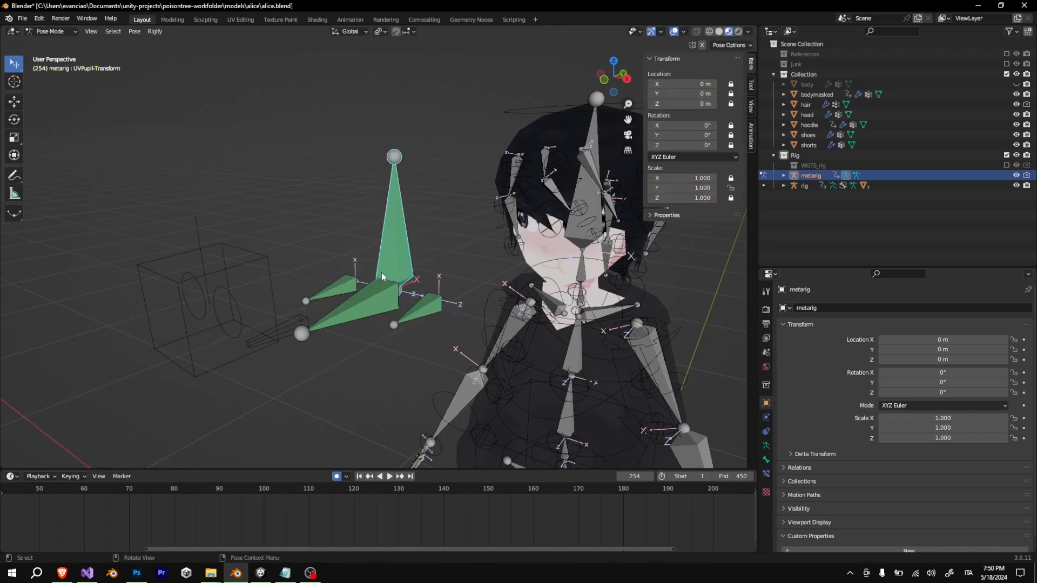
Test scaling the metarig's UVPupil-Transform bone once more from a different viewing angle and undo it
middle_drag(384, 275, 455, 304)
key(s)
click(537, 242)
key(ctrl+z)
middle_drag(536, 241, 510, 259)
scroll(510, 259, up, 4)
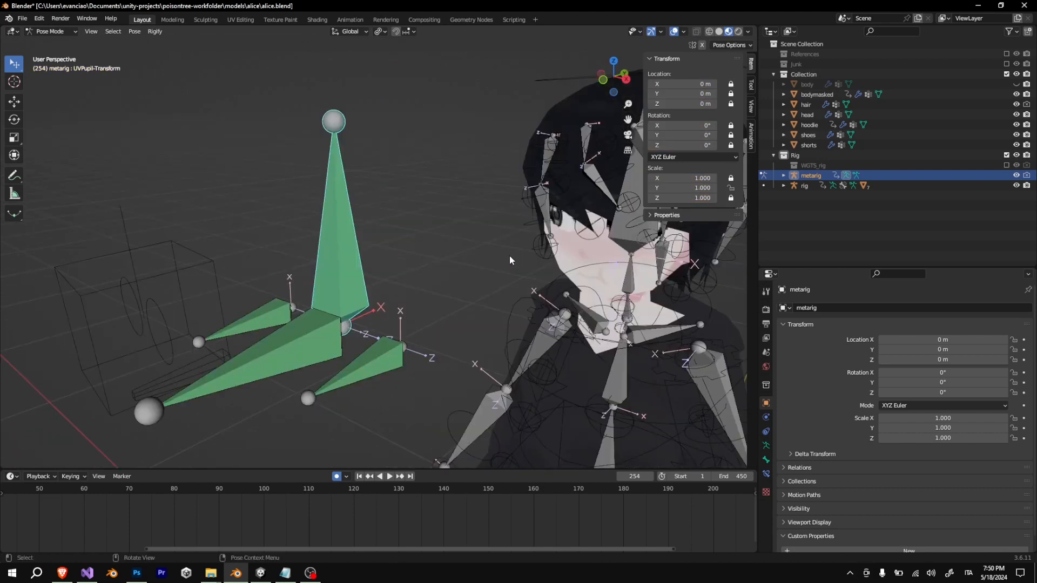
scroll(509, 260, down, 2)
middle_drag(508, 256, 372, 270)
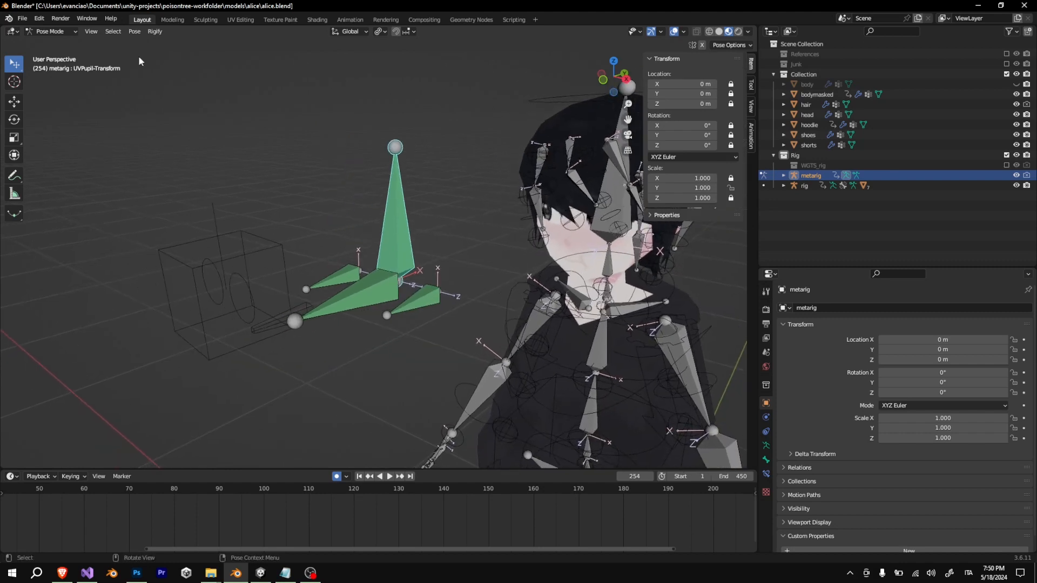
Leave Pose Mode on the metarig, select the rig armature and put it in Pose Mode
click(65, 32)
click(48, 41)
click(191, 257)
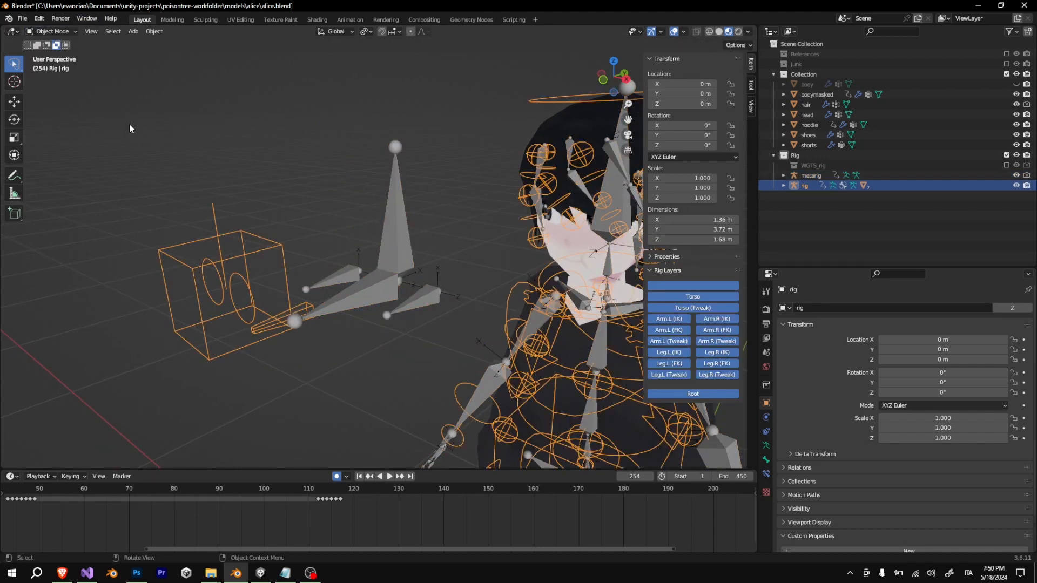
click(54, 31)
click(57, 71)
Select the rig's UVPupil-Master bone and show its custom properties
shift+middle_drag(213, 169, 341, 170)
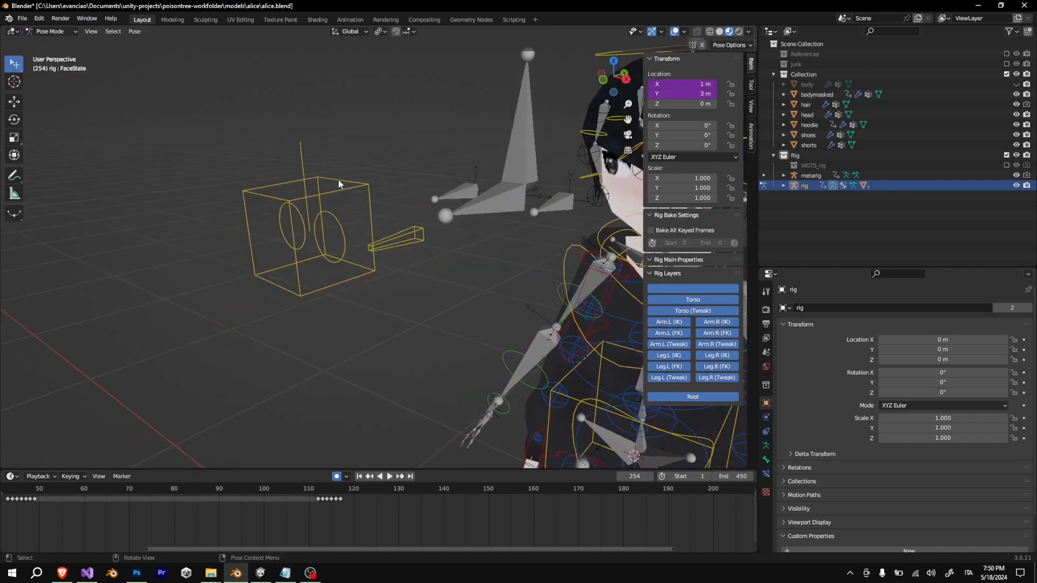
click(341, 180)
scroll(891, 459, down, 2)
click(766, 459)
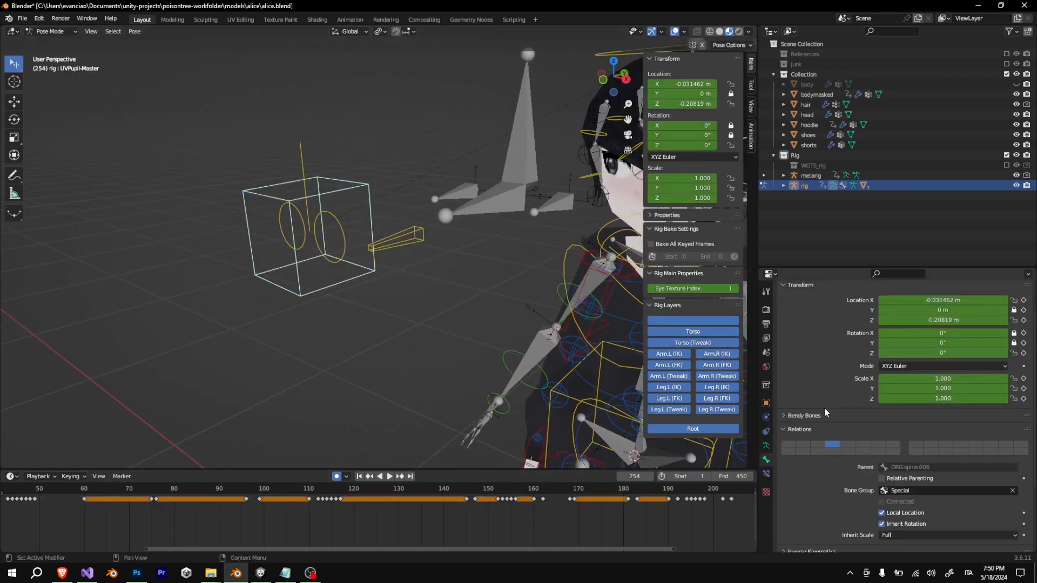
scroll(821, 421, down, 2)
Try moving the UVPupil-Master bone while viewing the face from the front, and undo the move
middle_drag(421, 257, 465, 241)
scroll(466, 242, up, 2)
key(g)
click(486, 211)
key(ctrl+z)
Test the UVPupil-Master bone's EyeTextureIndex at 2 and set it back to 1
drag(918, 531, 925, 531)
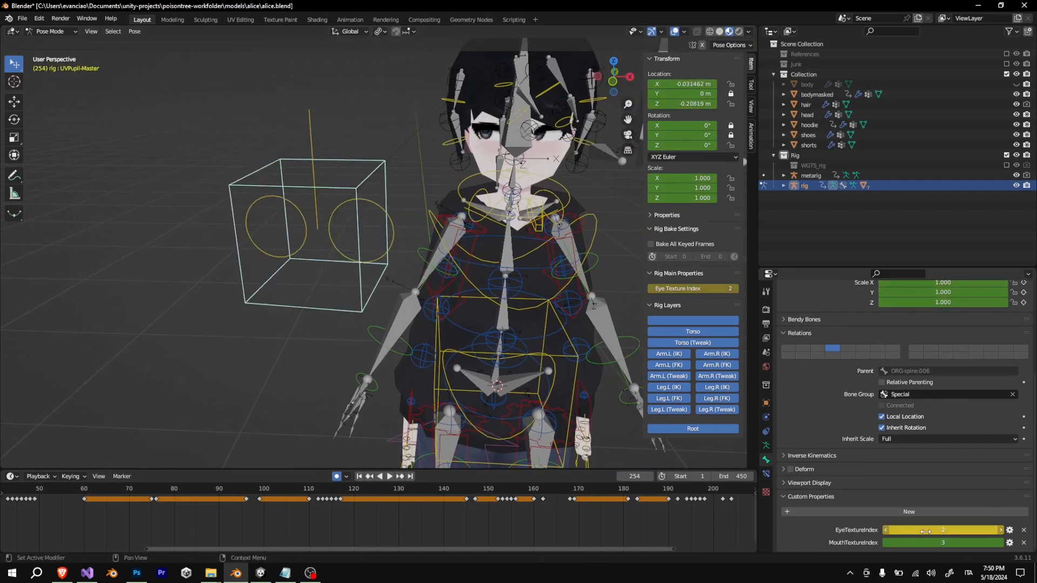
click(886, 531)
middle_drag(449, 240, 449, 205)
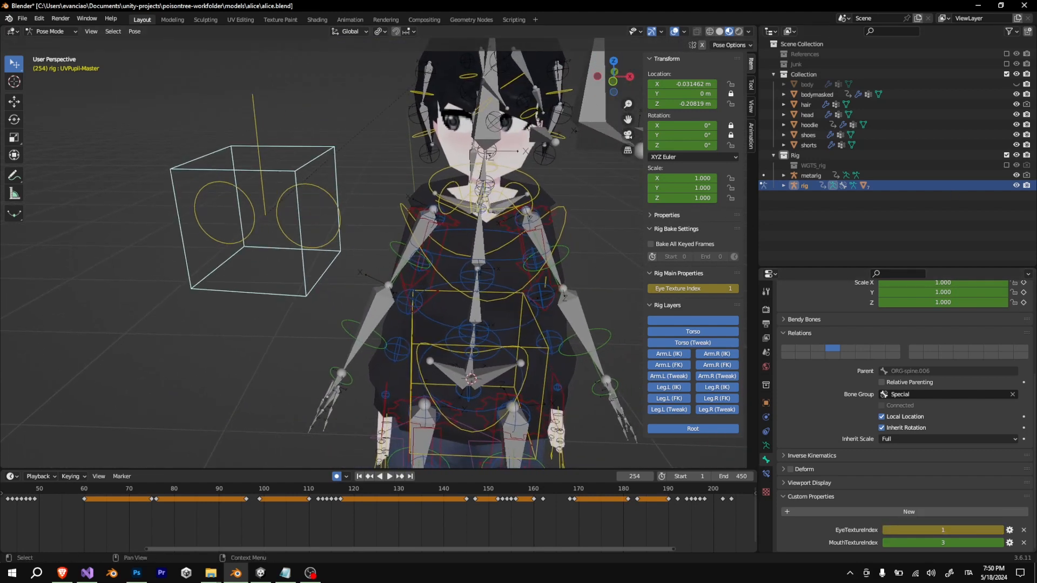
Hide the metarig armature so only the control rig shows on the character
click(1015, 175)
scroll(398, 257, down, 2)
middle_drag(398, 257, 398, 236)
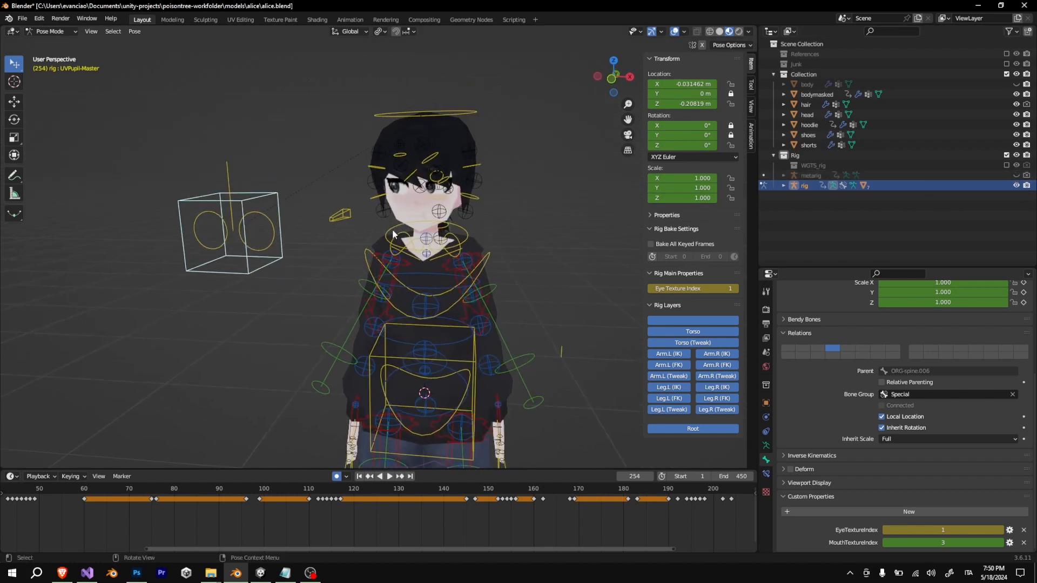
Move the UVPupil-Master bone to shift both of the character's pupils
key(g)
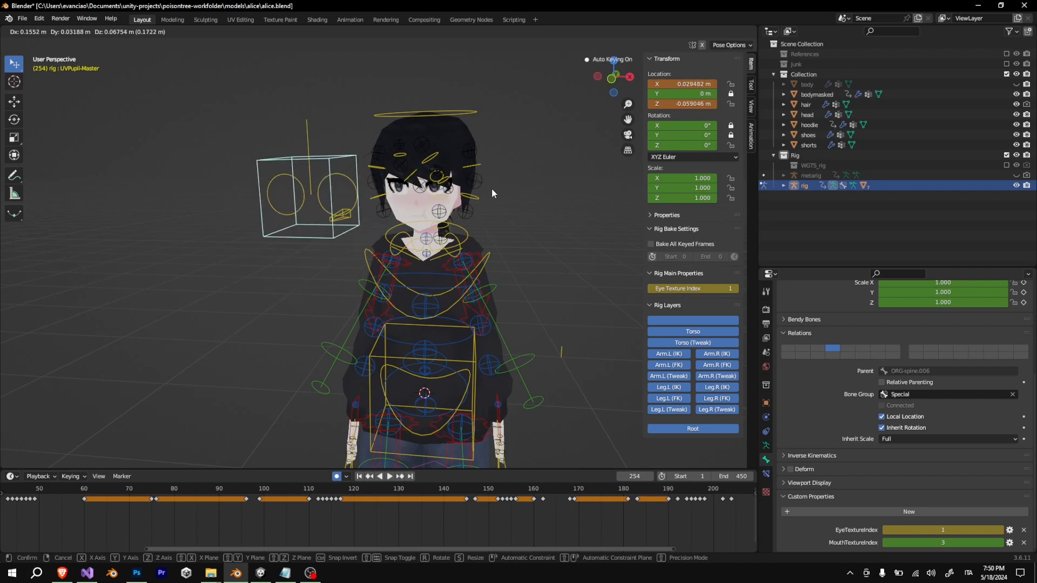
click(352, 215)
scroll(295, 217, up, 2)
Try moving the UVPupil.L bone to shift a single pupil, and undo the move
click(191, 212)
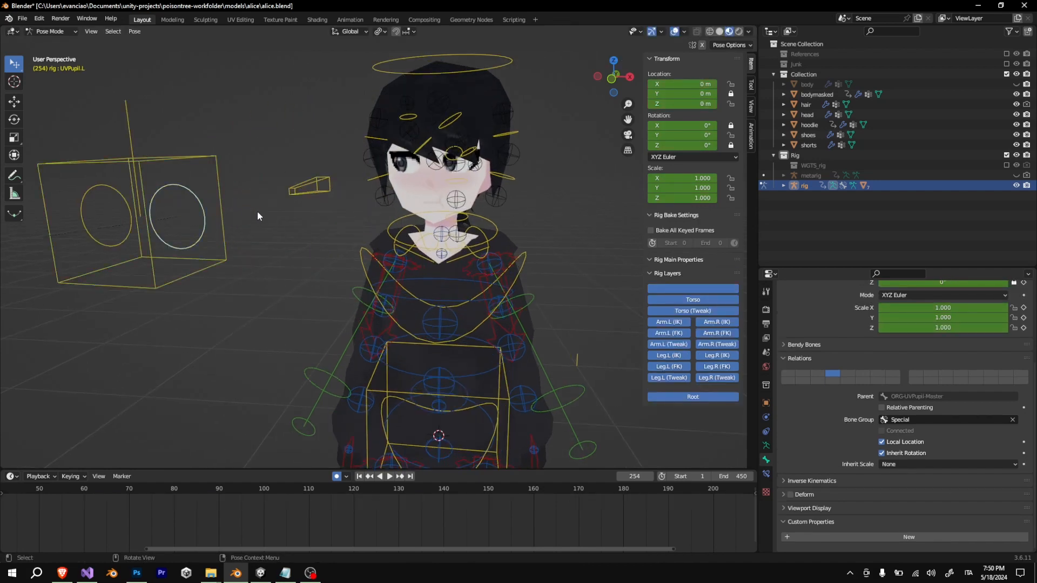
key(g)
click(226, 184)
key(ctrl+z)
Try scaling the UVPupil-Transform bone along Y, and select the UVPupil-Base bone to examine it from other angles
click(130, 118)
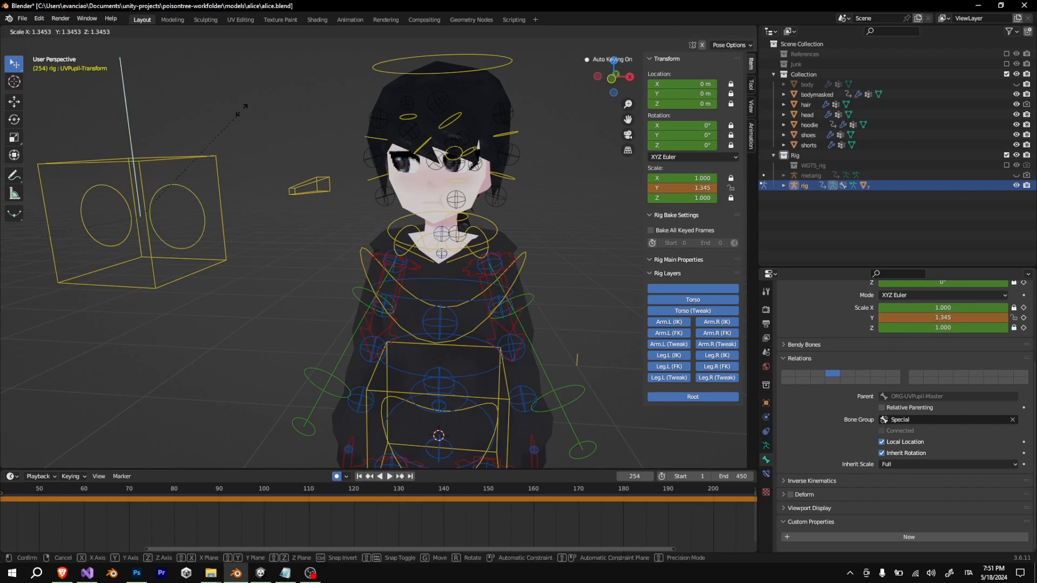
click(312, 193)
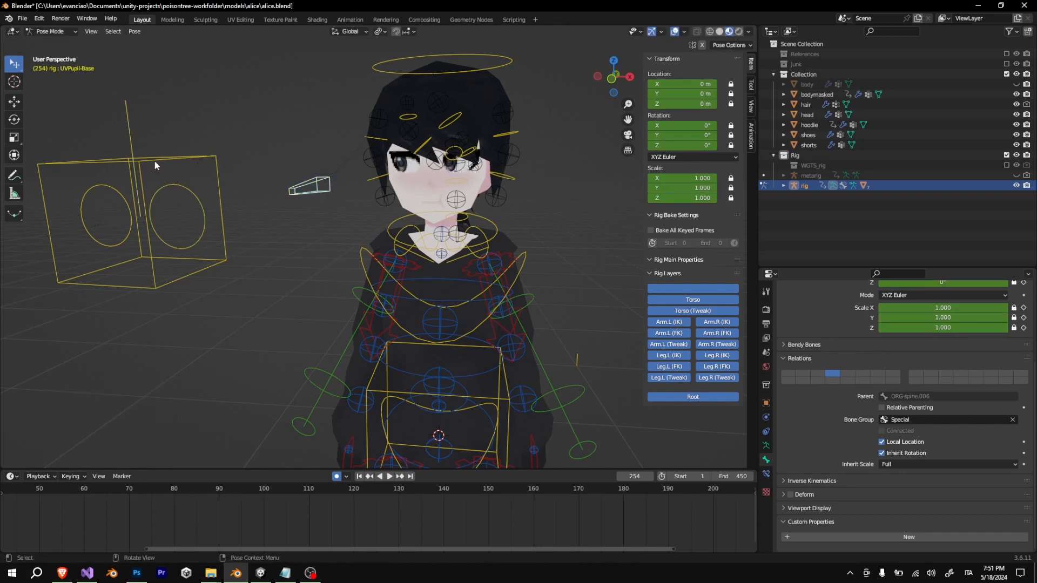
middle_drag(298, 187, 273, 216)
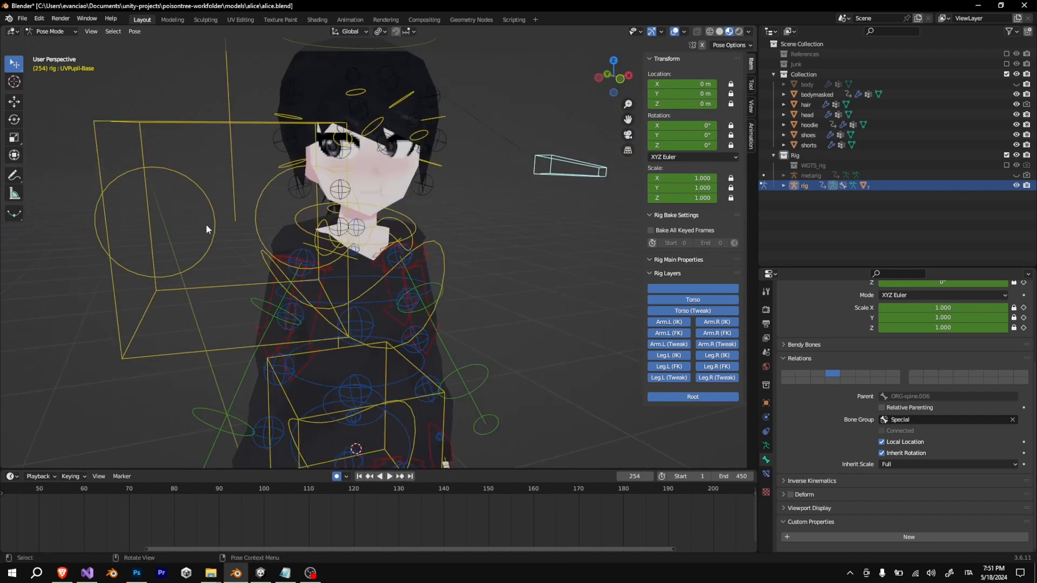
middle_drag(415, 225, 361, 225)
scroll(483, 296, up, 2)
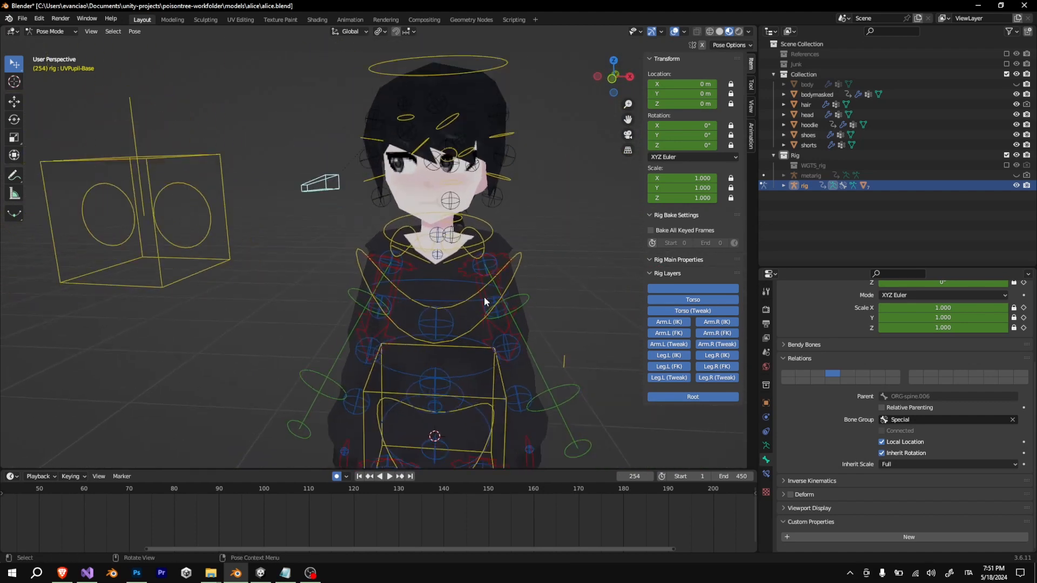
Select the FaceState bone beside the character
scroll(484, 296, down, 3)
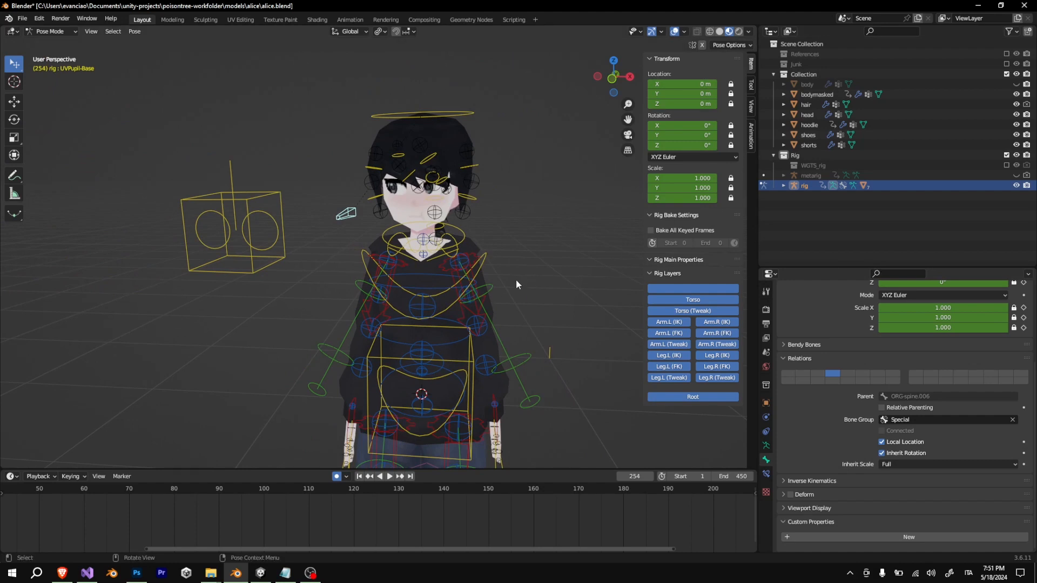
scroll(519, 281, down, 3)
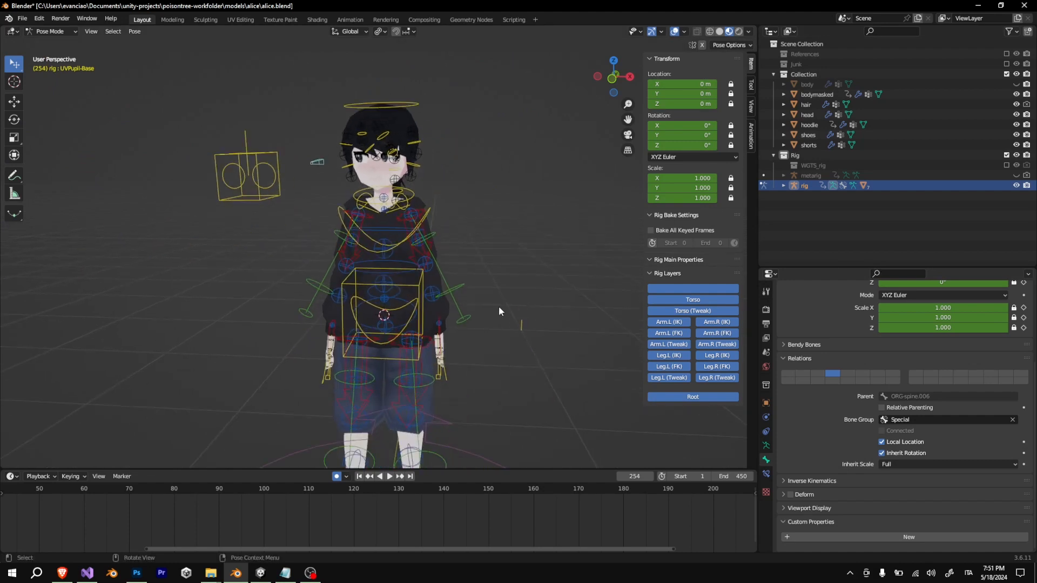
click(520, 323)
click(545, 313)
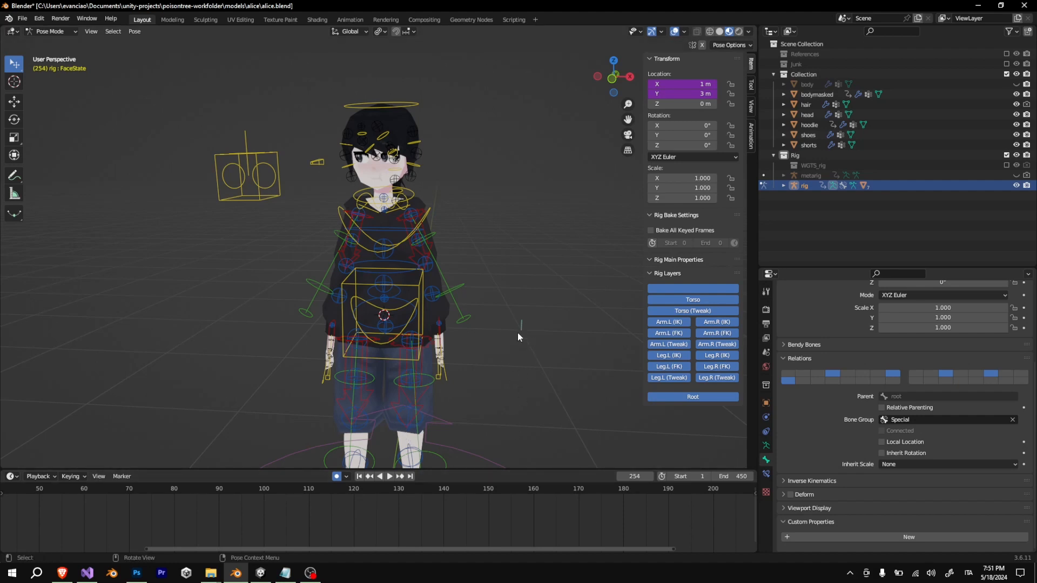
Switch to Unity and expand the Curves section of the rig|test-anim clip in the import settings of alicetestexport in Models/Alice
click(265, 574)
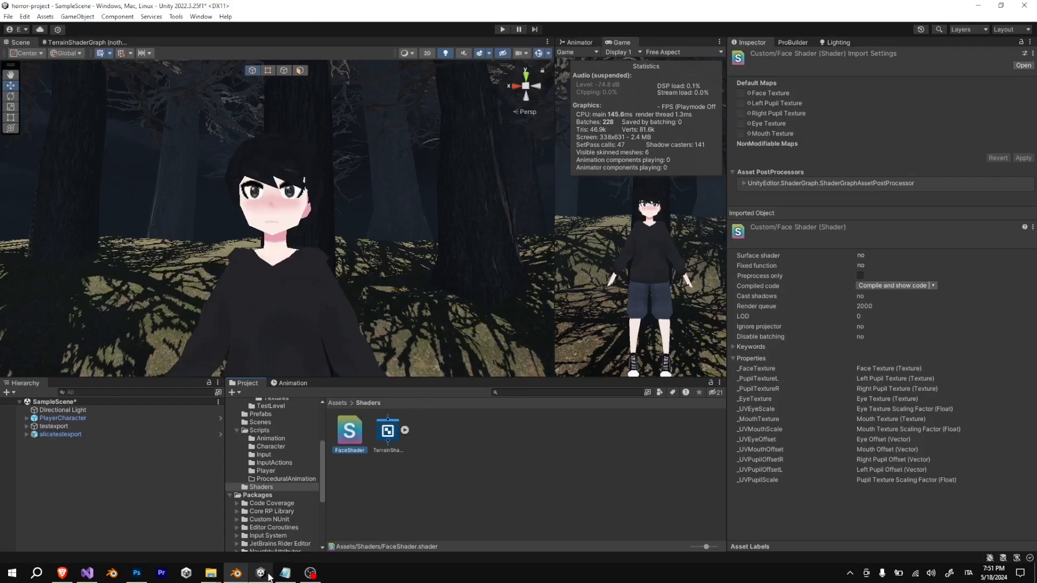
scroll(264, 467, up, 5)
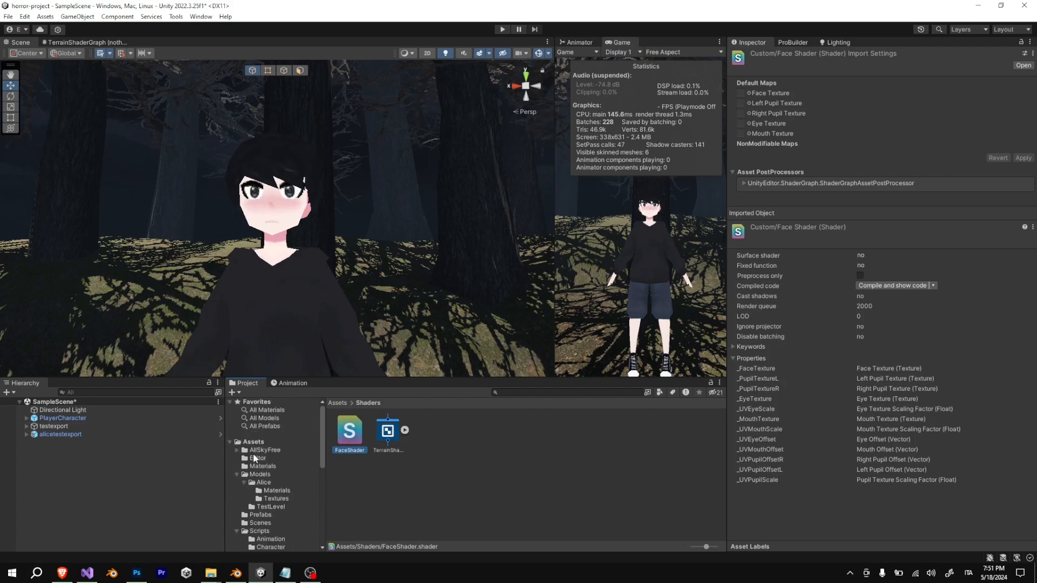
click(253, 442)
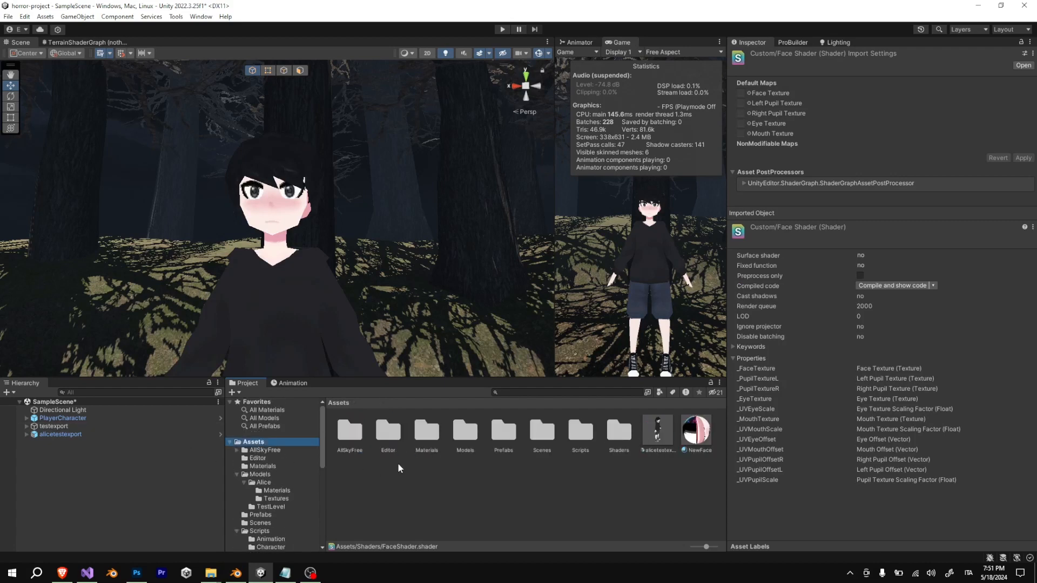
double_click(454, 434)
double_click(354, 440)
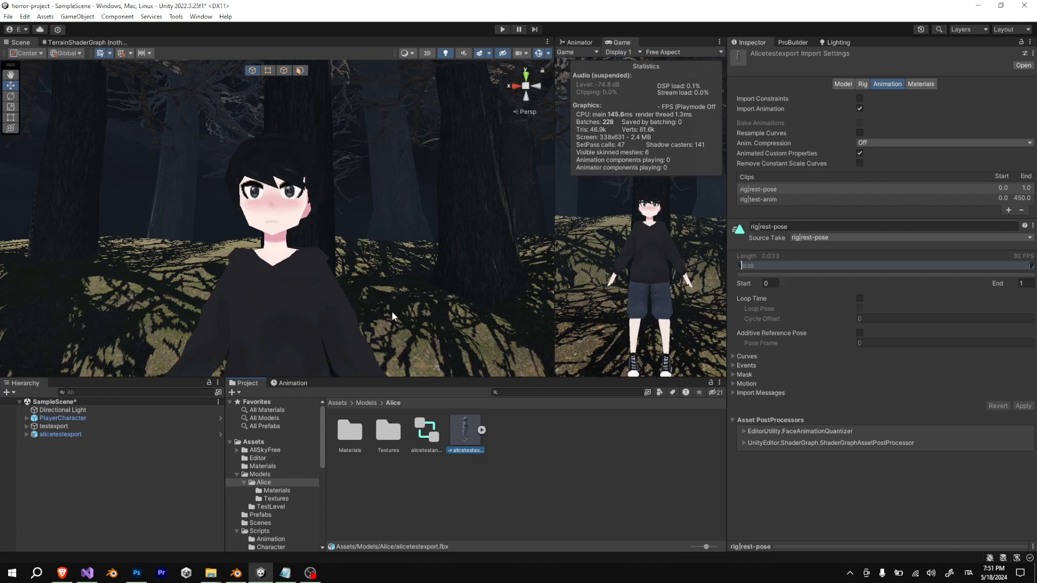
click(780, 199)
click(744, 356)
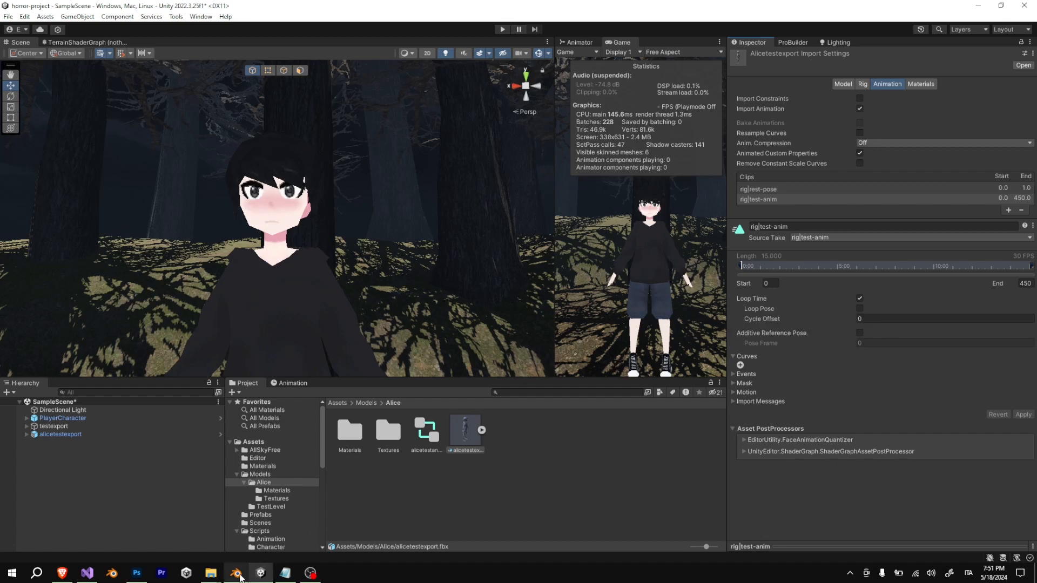
Switch to Blender and view the UVPupil-Master bone's EyeTextureIndex and MouthTextureIndex custom properties
mouse_move(239, 576)
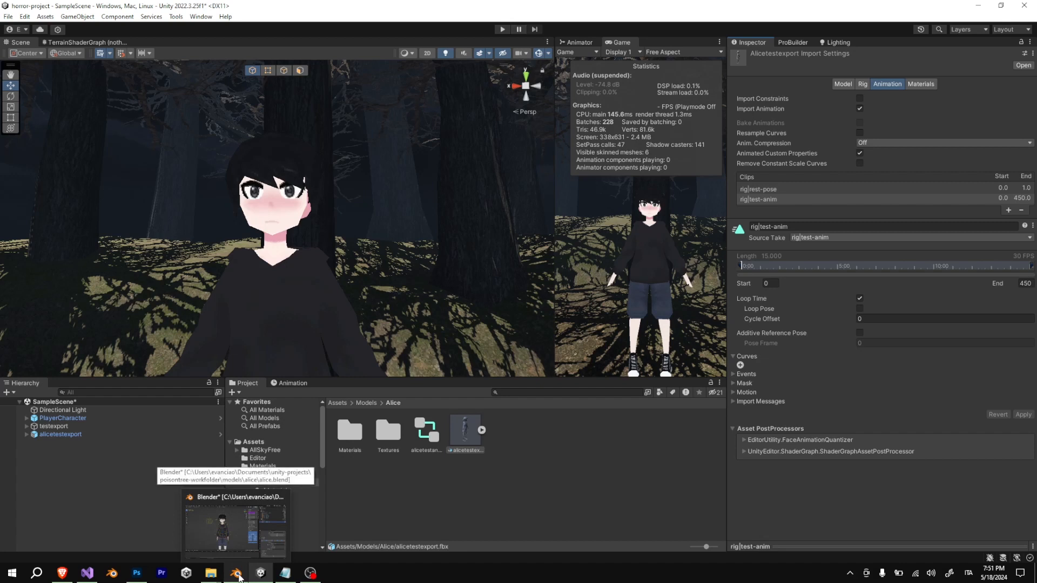
click(239, 576)
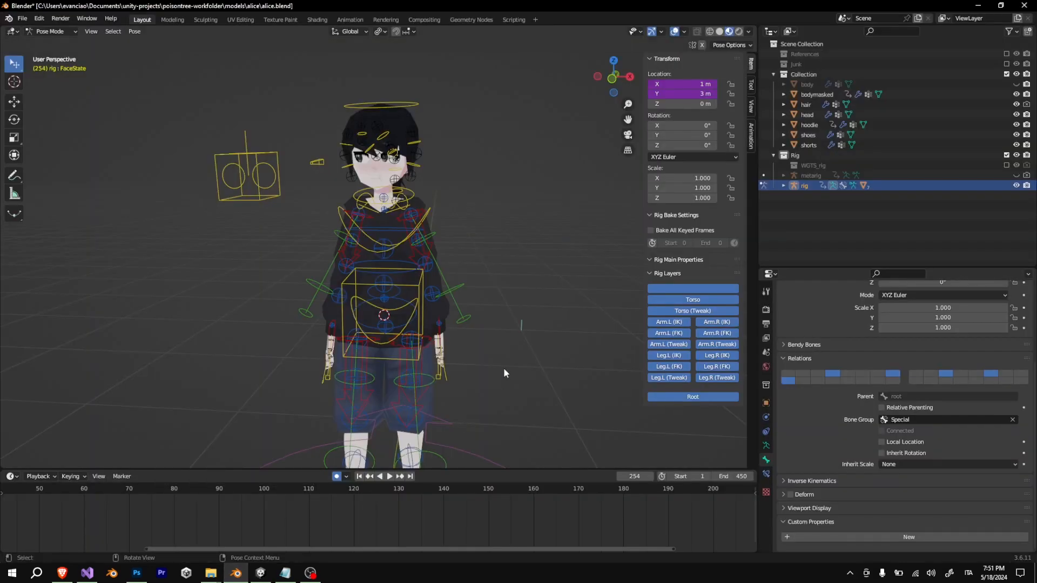
click(267, 179)
scroll(918, 486, down, 1)
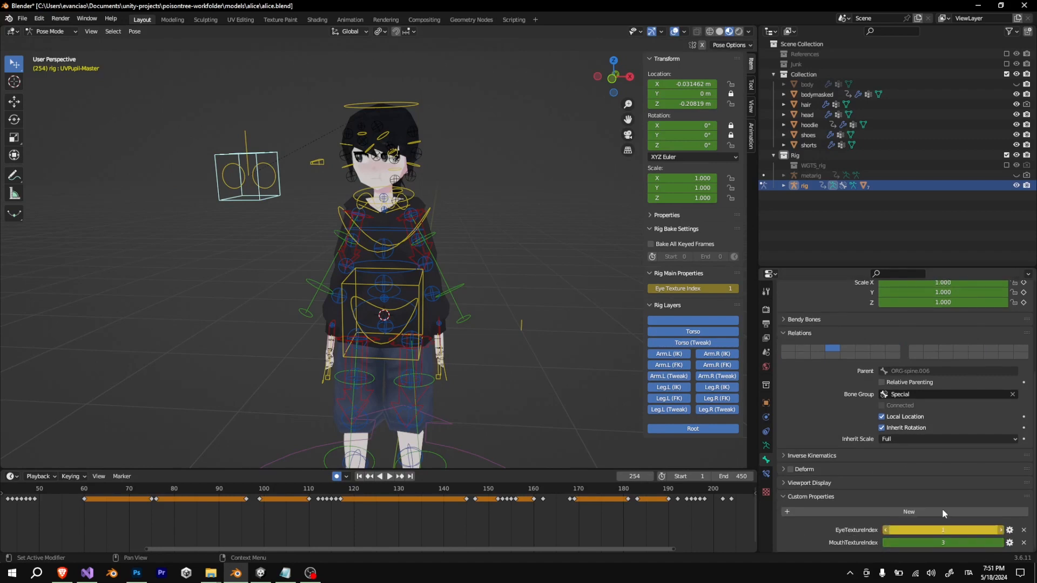
Select the FaceState bone and inspect the drivers on its X and Y location
click(522, 326)
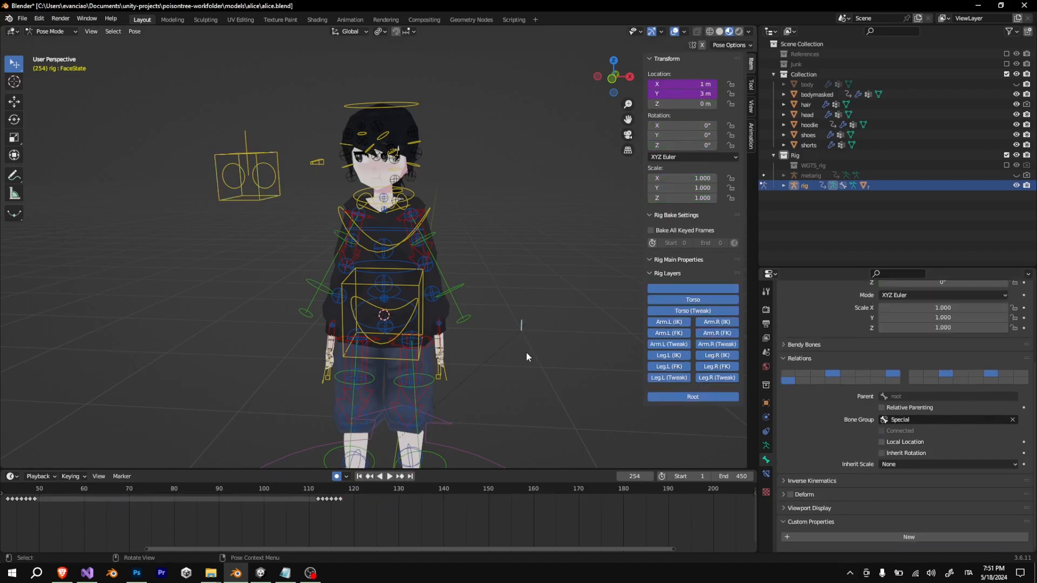
middle_drag(552, 363, 550, 292)
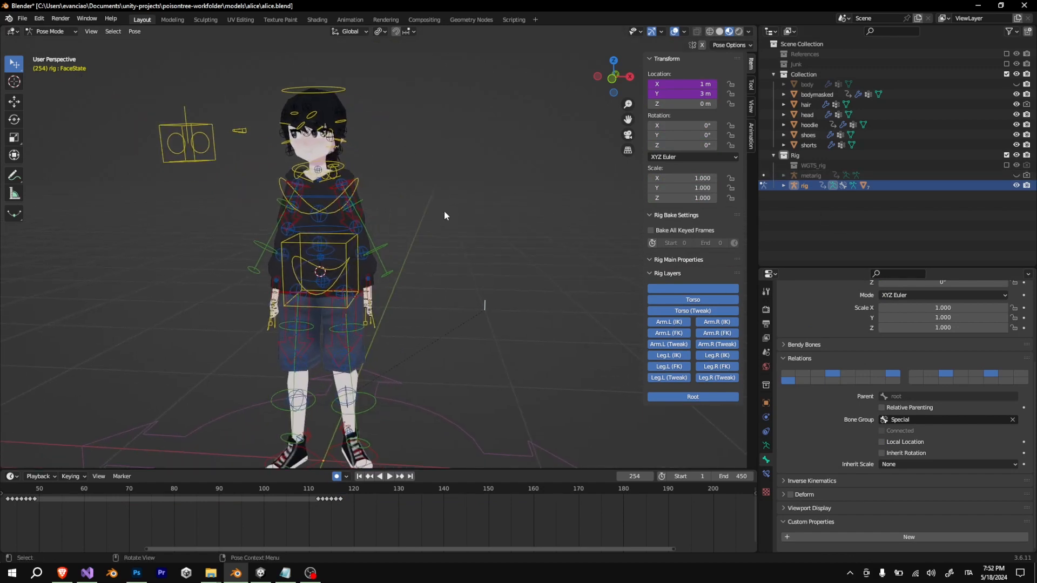
scroll(864, 370, up, 5)
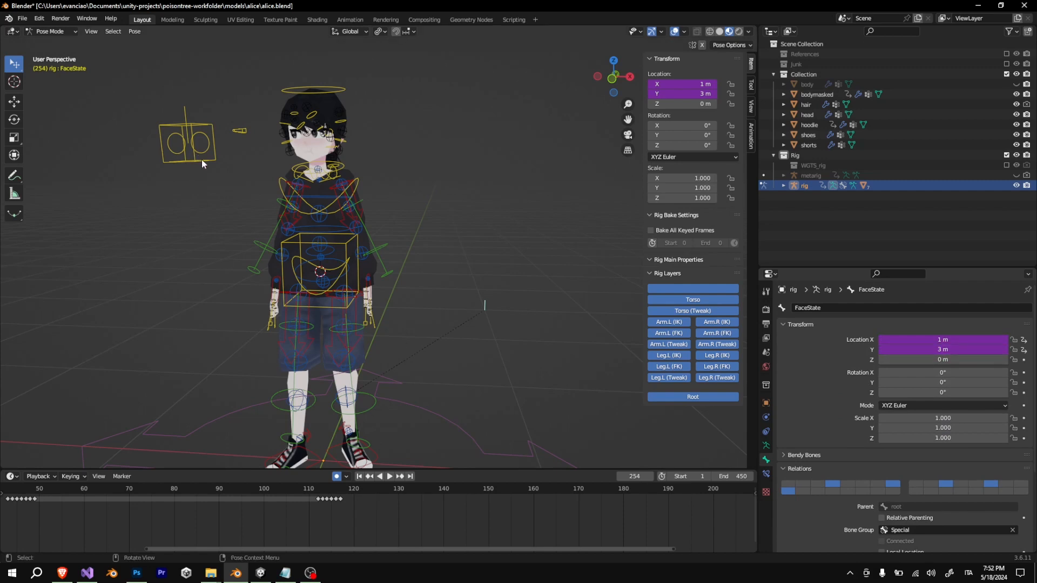
right_click(966, 341)
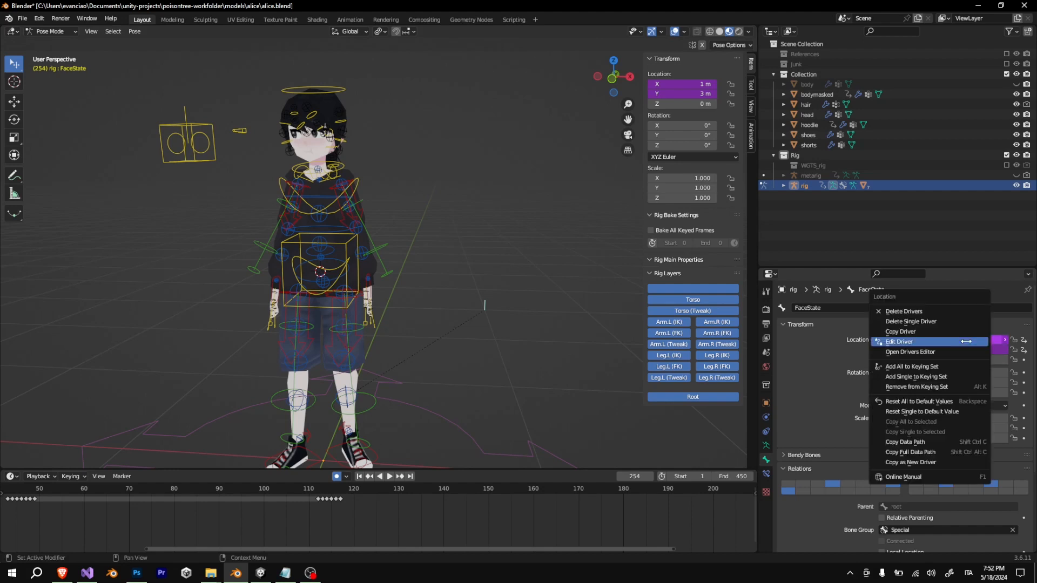
click(907, 342)
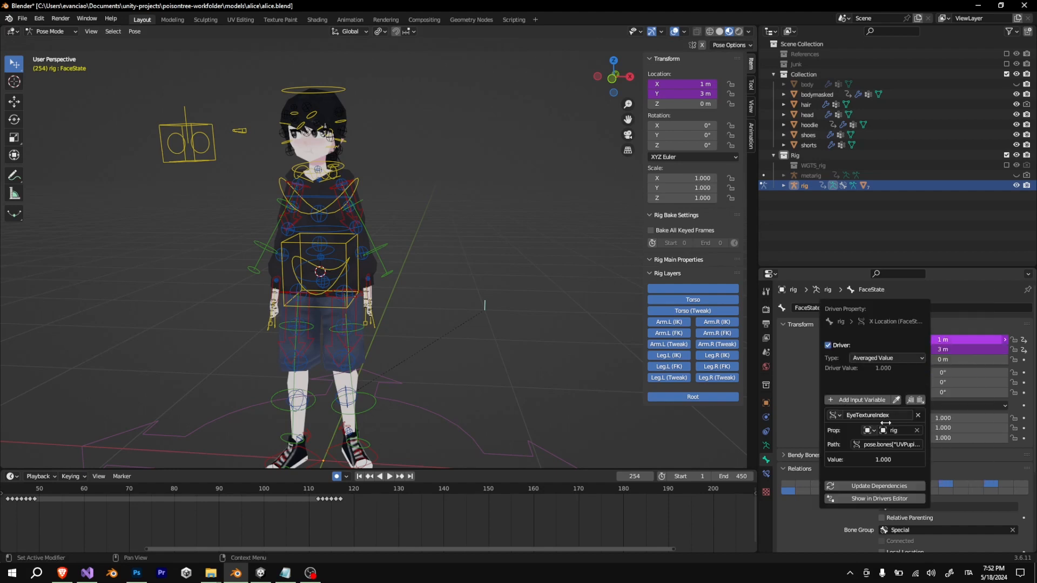
right_click(960, 350)
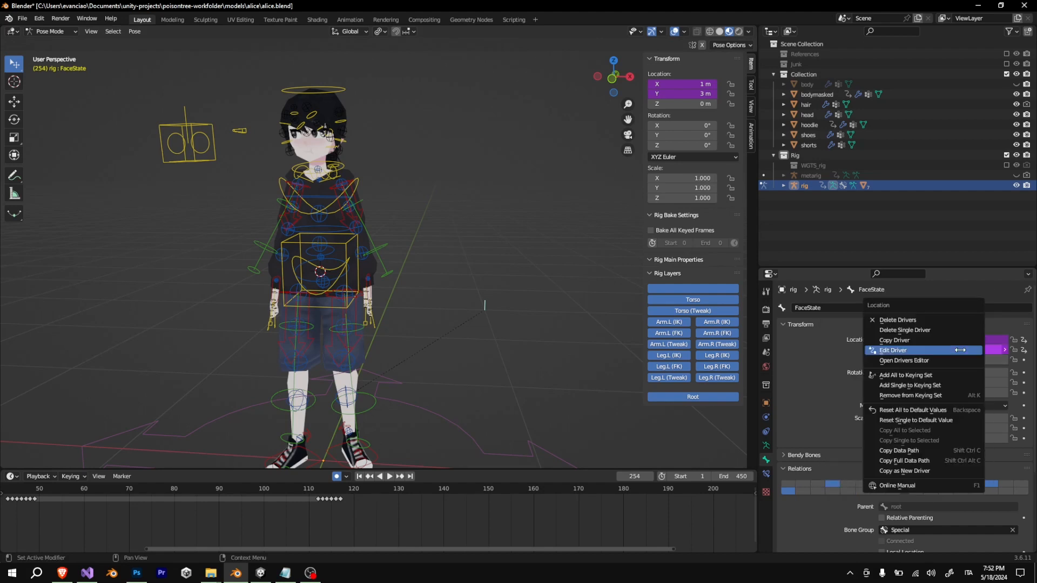
click(960, 350)
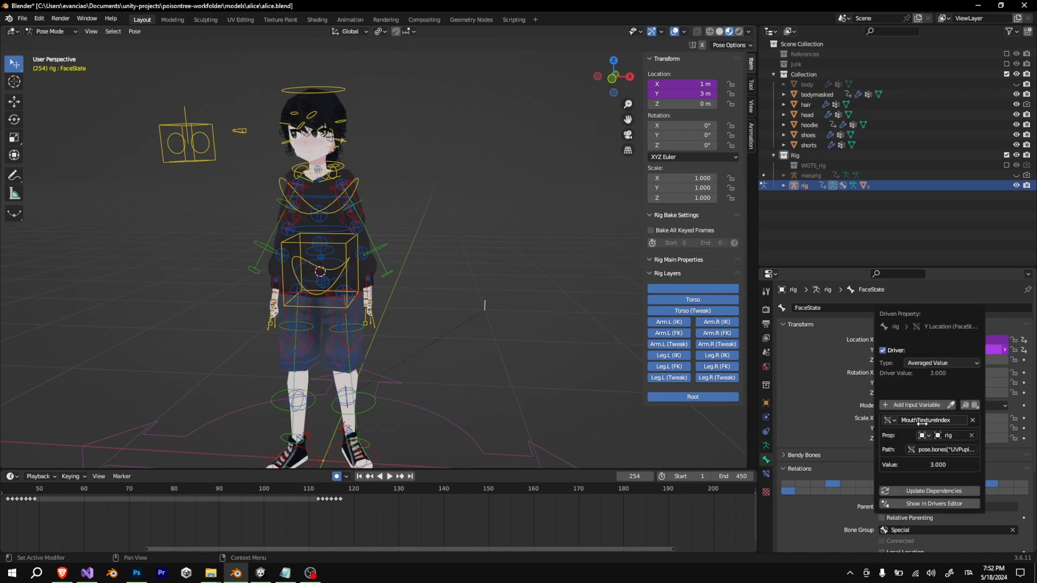
Scrub the timeline to frame 152 to examine how the FaceState bone's driven location changes
scroll(232, 527, down, 5)
drag(326, 490, 426, 486)
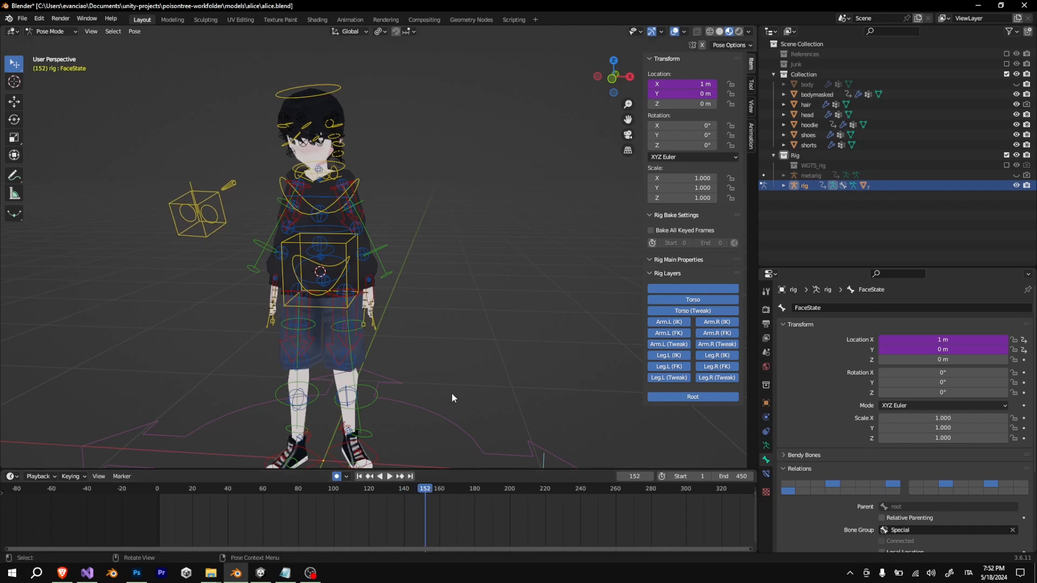
Open the Shading workspace, switch to Object Mode and select the head to examine its face material's node graph
click(317, 20)
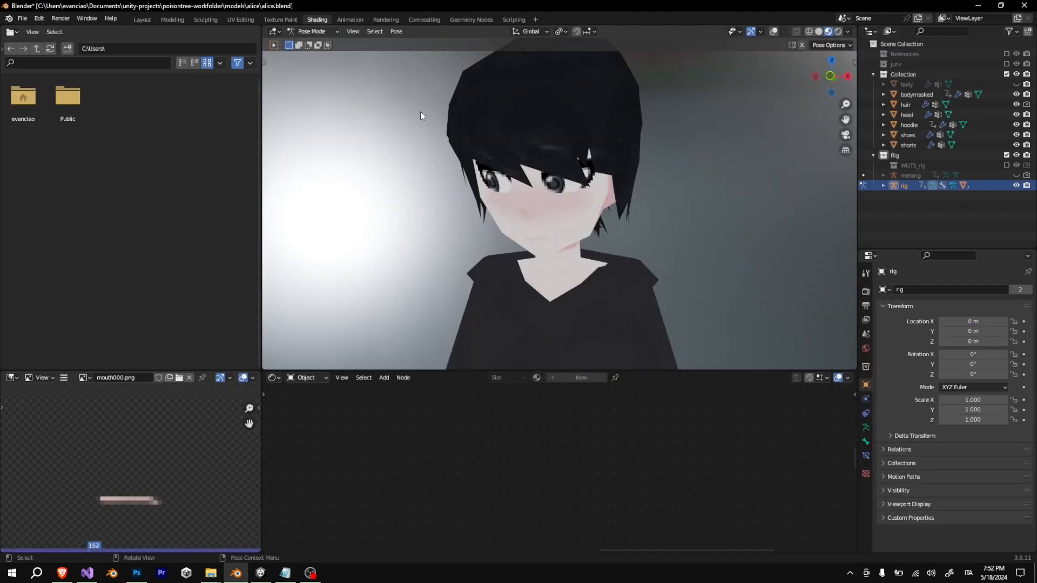
click(308, 32)
click(309, 40)
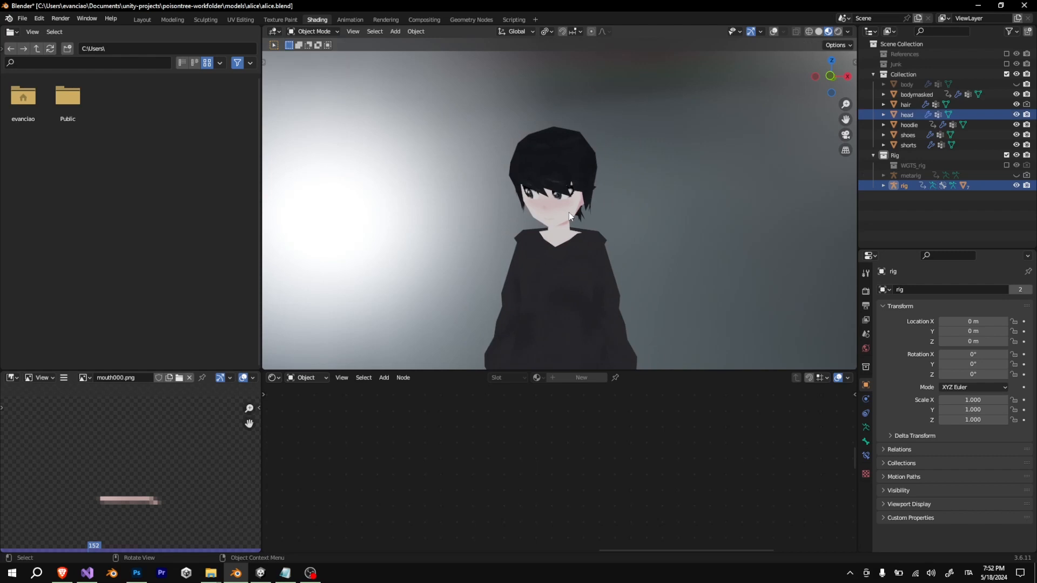
click(569, 212)
scroll(571, 448, down, 10)
middle_drag(562, 482, 650, 425)
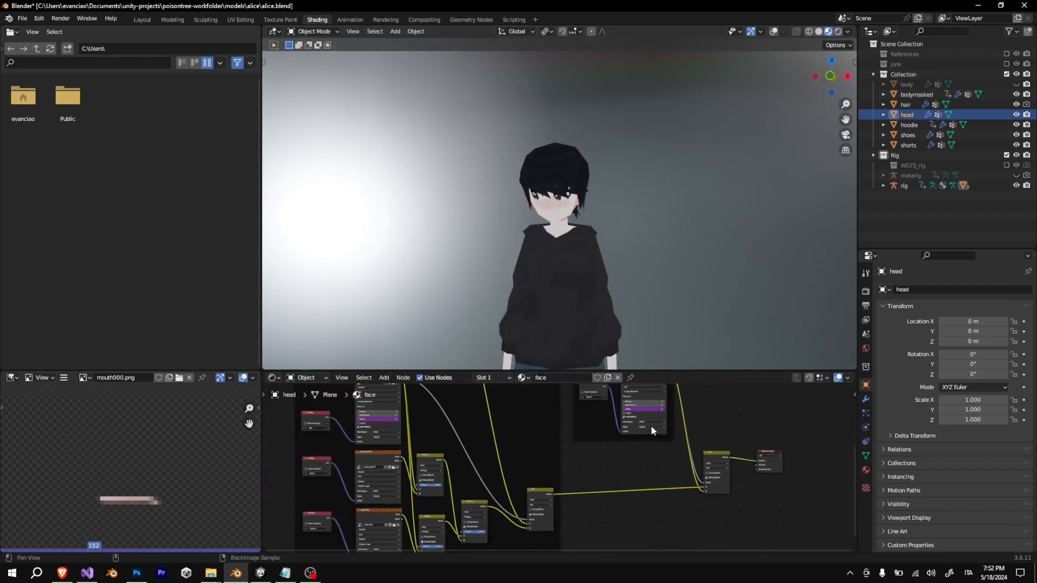
scroll(565, 464, down, 4)
middle_drag(498, 472, 544, 488)
Return to the Layout workspace, select the rig, and preview the animation by scrubbing and playing the timeline
click(143, 19)
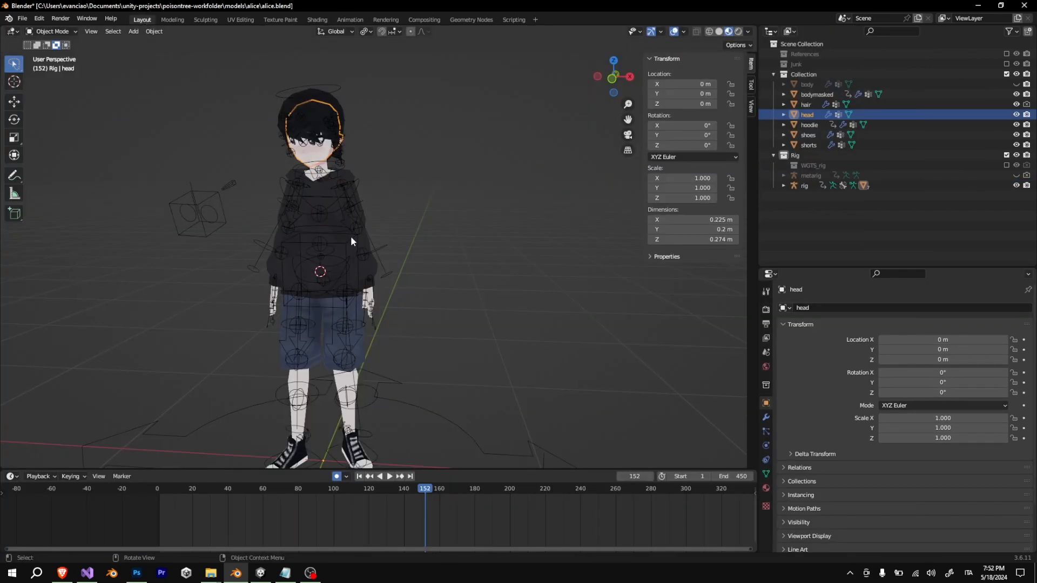
click(220, 225)
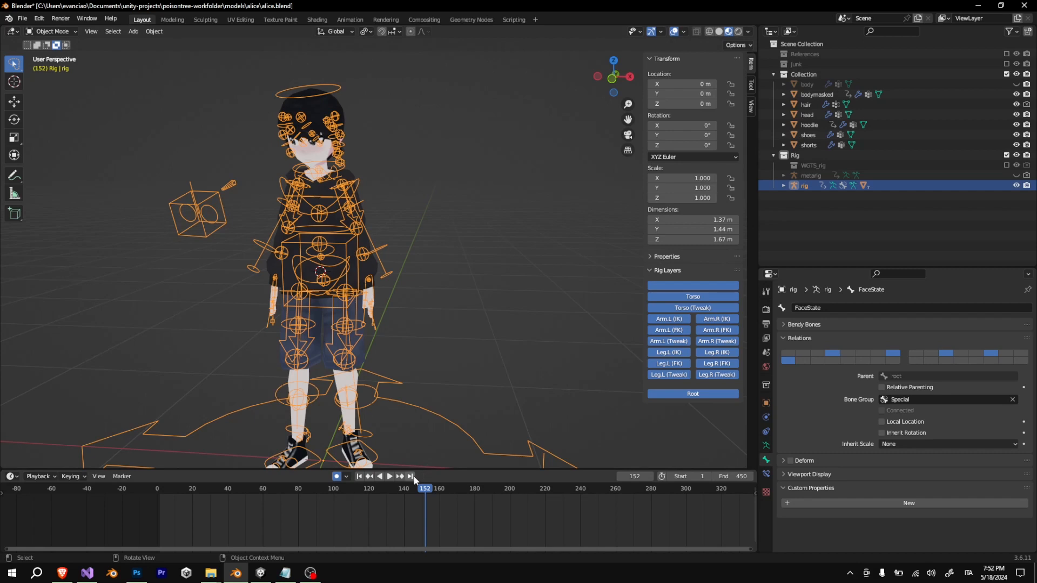
drag(421, 489, 464, 490)
scroll(509, 425, down, 3)
key(space)
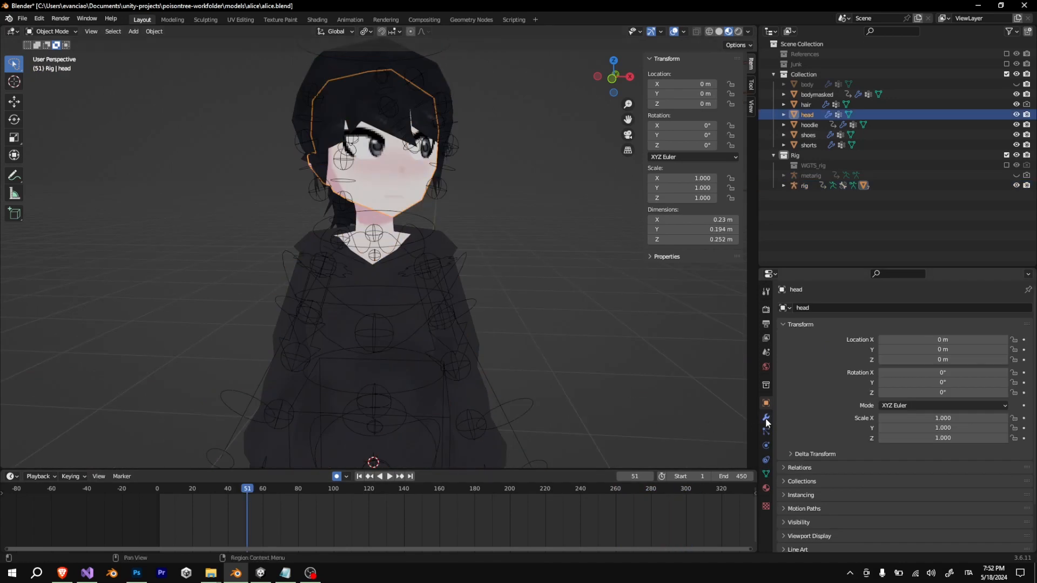
Review the head mesh's modifiers and enlarge its UV Maps list
click(766, 417)
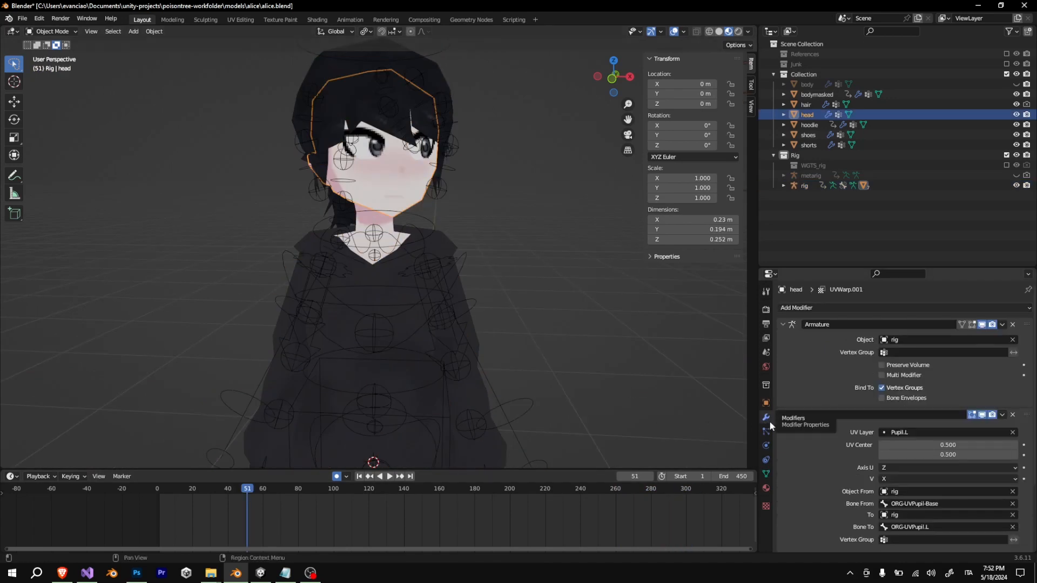
click(765, 474)
scroll(869, 486, down, 10)
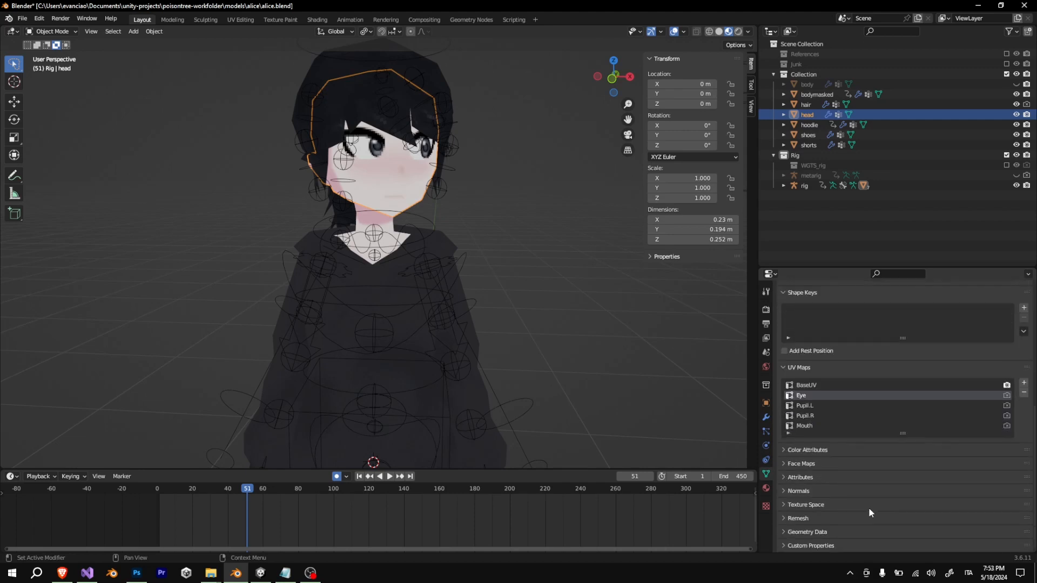
drag(902, 433, 897, 459)
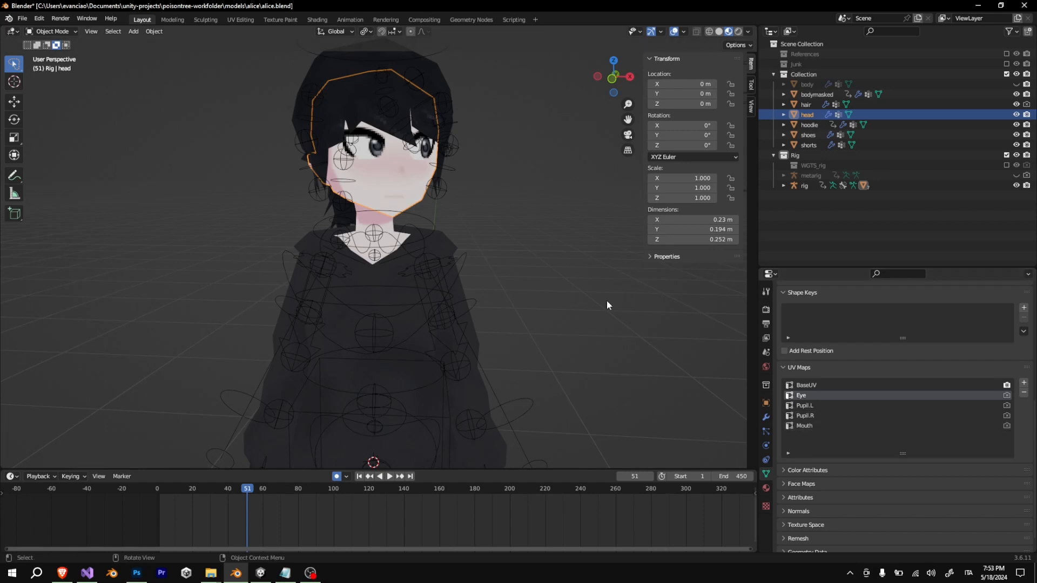
Add a new UV map to the head mesh
scroll(436, 178, up, 3)
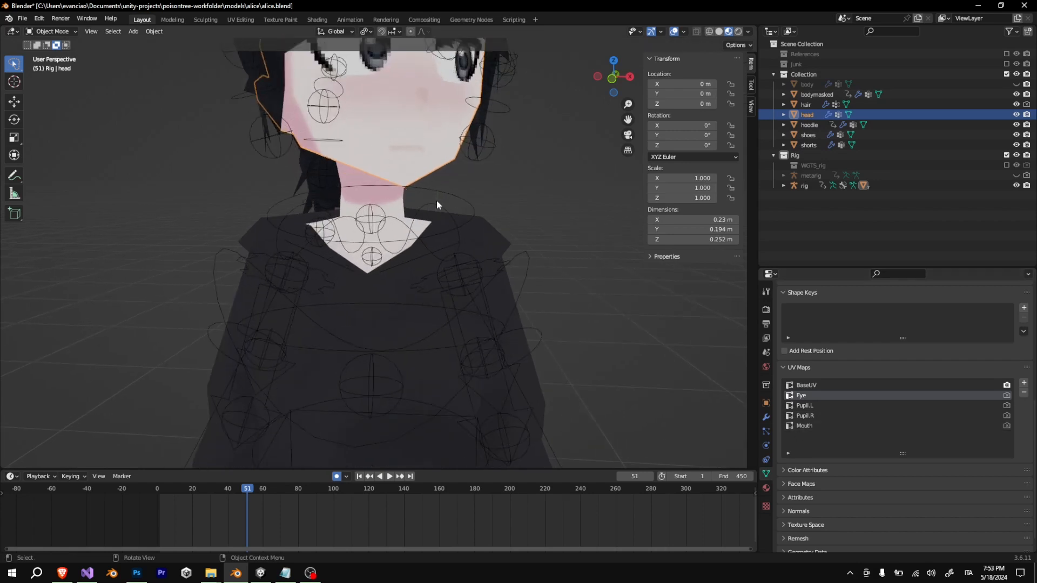
scroll(436, 204, down, 3)
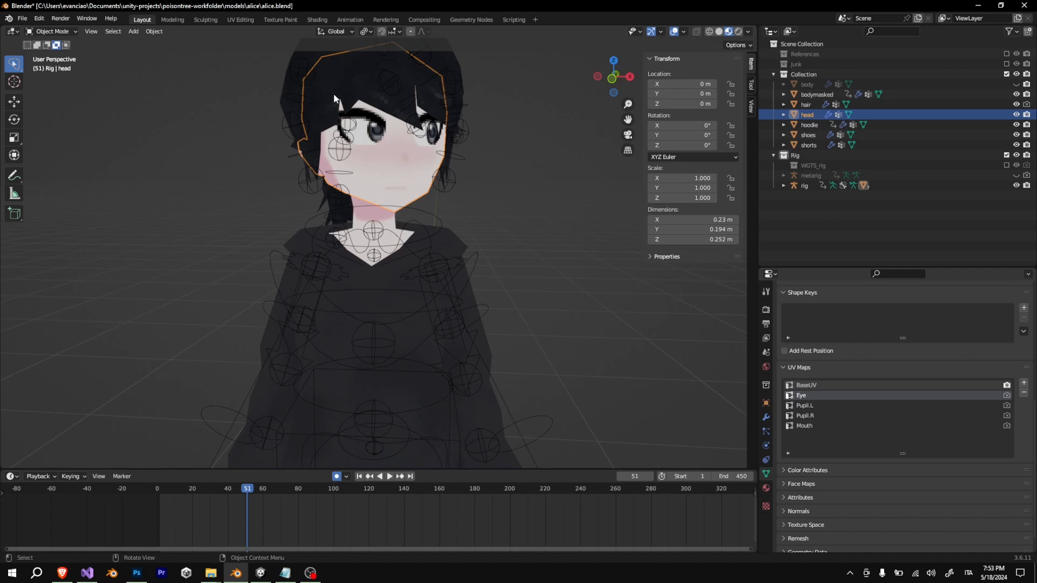
click(1024, 383)
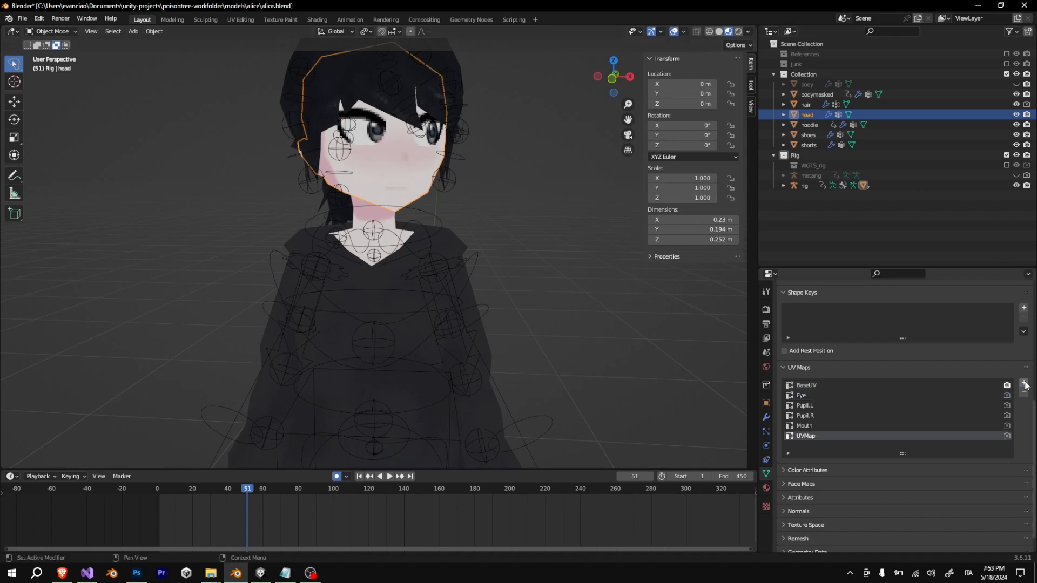
Add further UV maps to the head mesh, and remove all the extra ones below Mouth
click(1023, 383)
click(1024, 382)
click(1024, 382)
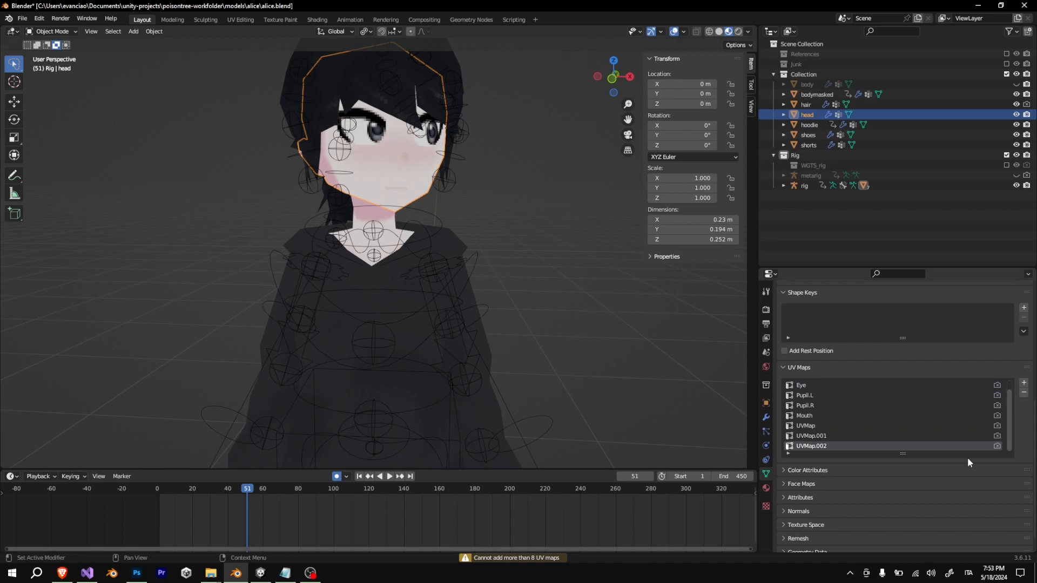
click(1024, 394)
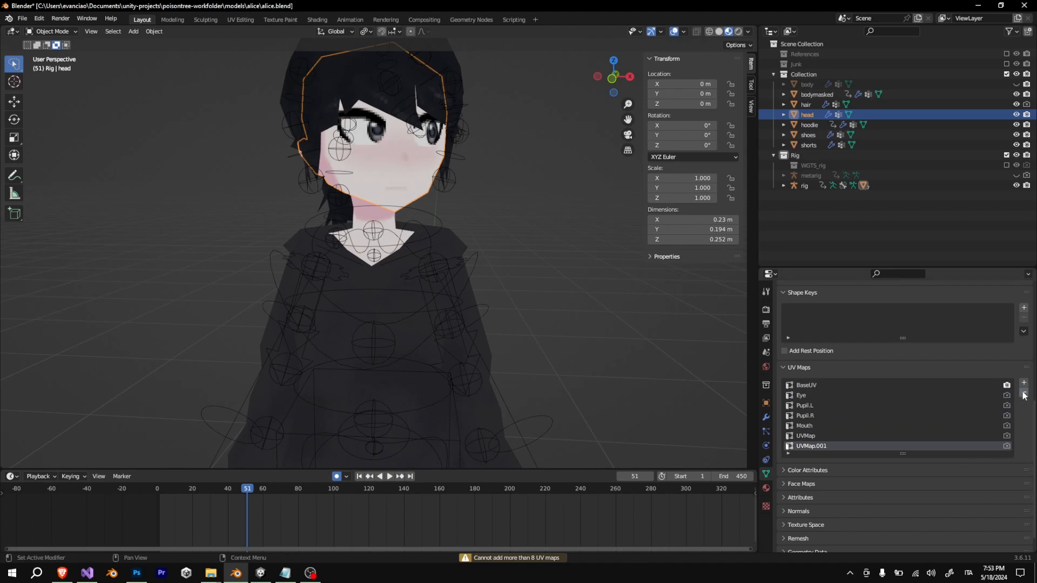
click(1024, 394)
click(1024, 393)
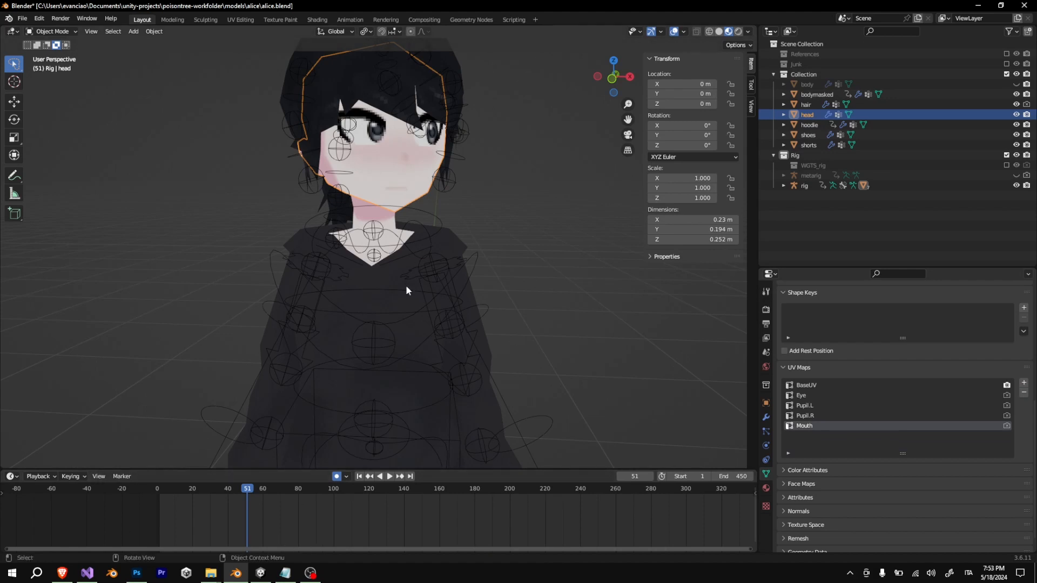
Glance at FaceShader.shader in Visual Studio, return to Blender's Shading workspace, and enlarge the node editor to examine the eye and pupil nodes
click(90, 575)
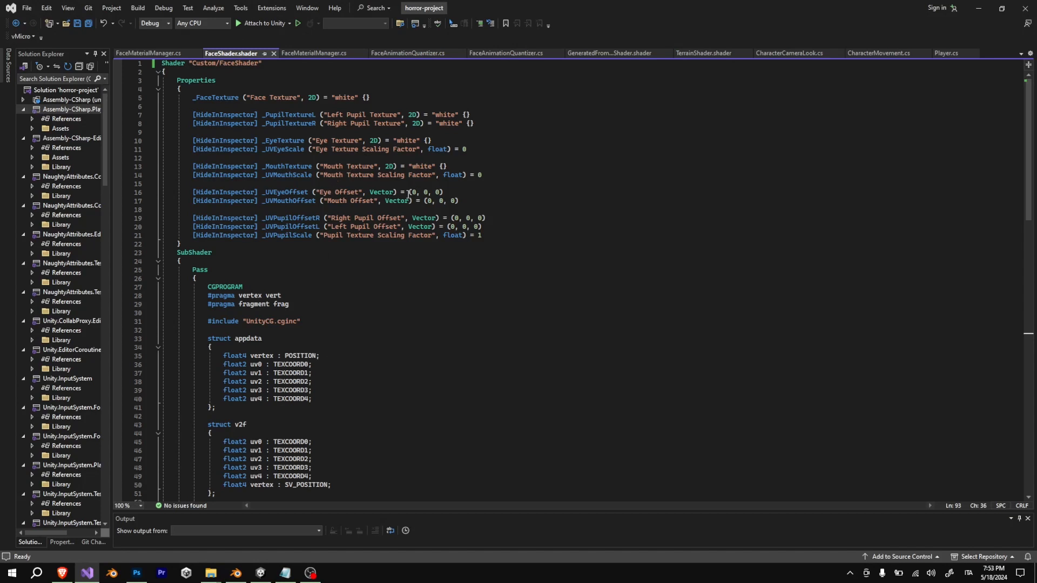
key(alt+Tab)
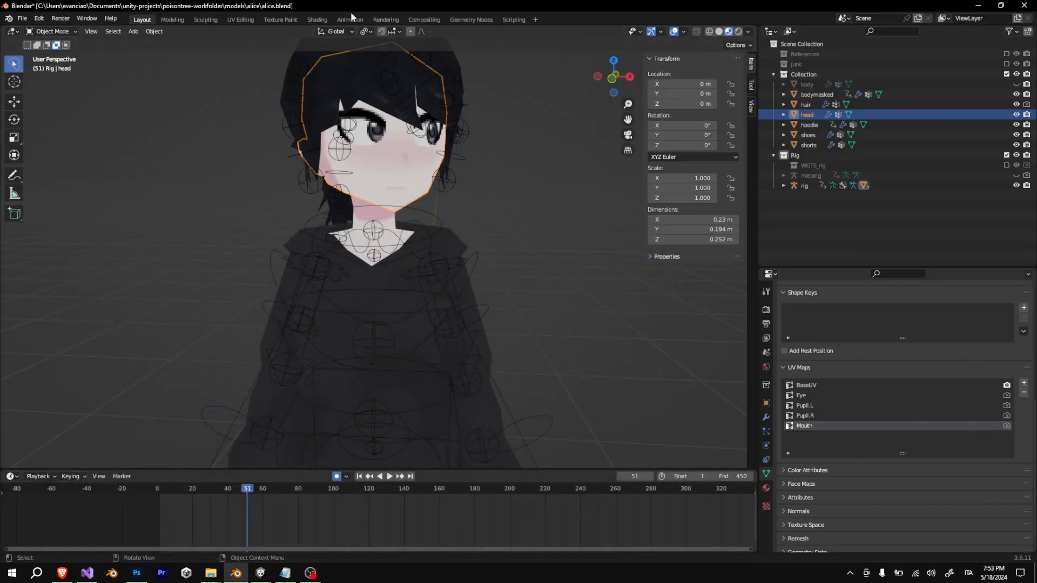
click(318, 19)
scroll(552, 464, down, 2)
scroll(552, 465, up, 5)
middle_drag(563, 466, 562, 420)
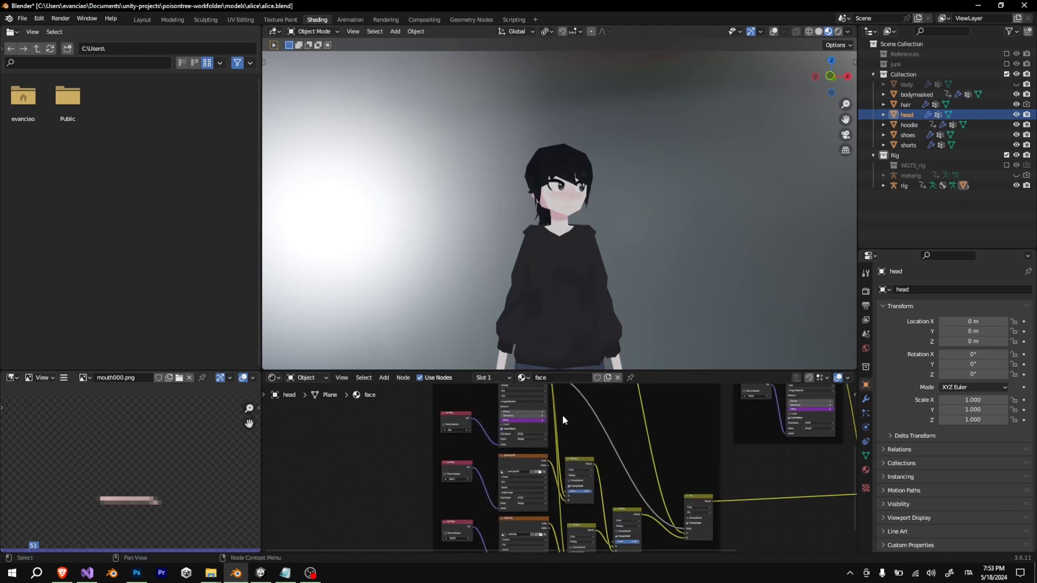
drag(565, 371, 565, 221)
scroll(563, 323, up, 2)
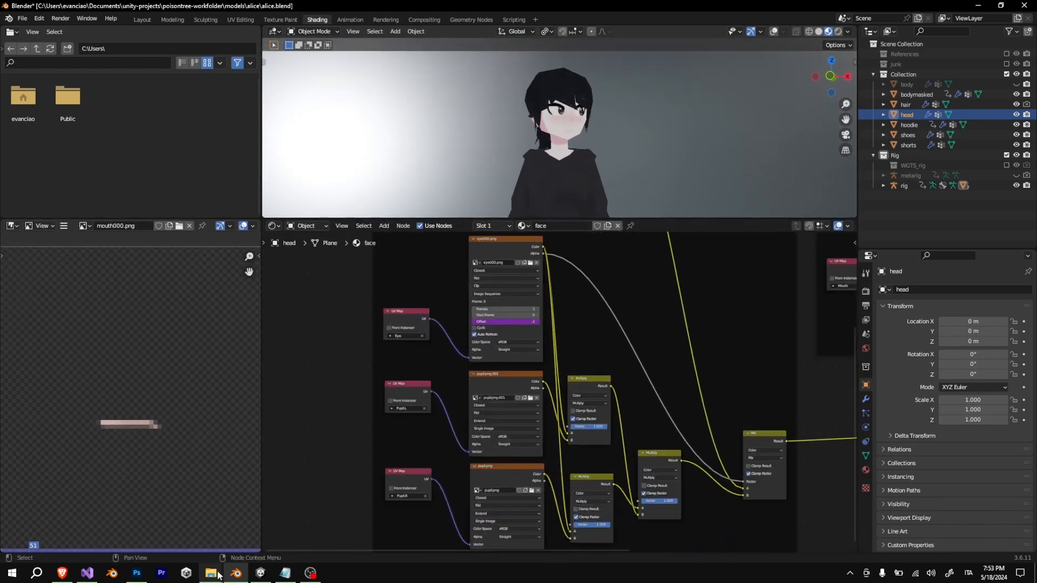
Switch to Visual Studio and review the texture, scale and offset properties declared in FaceShader.shader
click(87, 572)
scroll(304, 259, down, 1)
scroll(378, 167, up, 1)
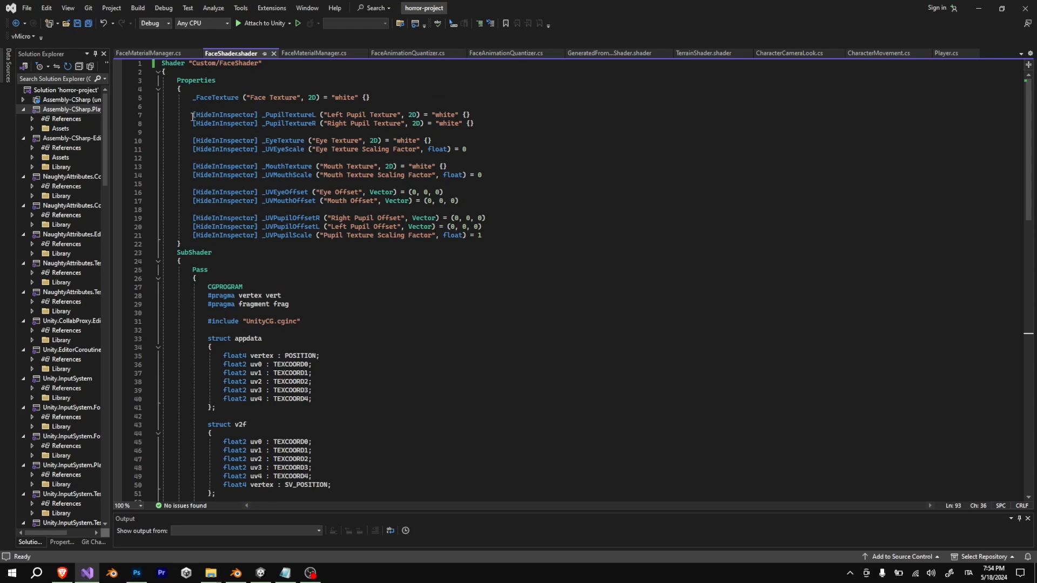
drag(192, 116, 256, 168)
click(516, 219)
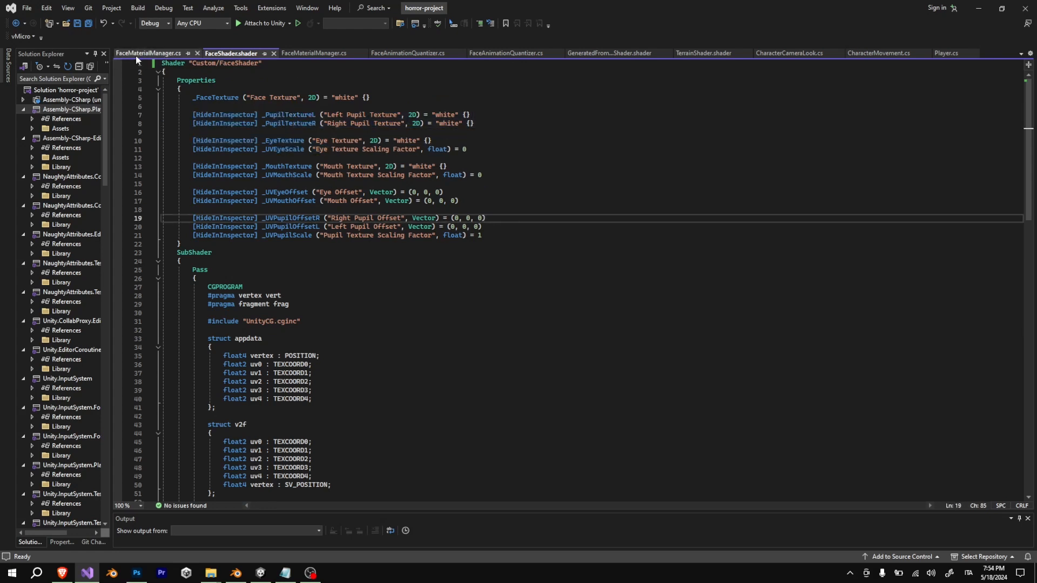
Review the shader's appdata and v2f UV channels, its samplers and variables, and its vertex and fragment functions
scroll(322, 213, down, 7)
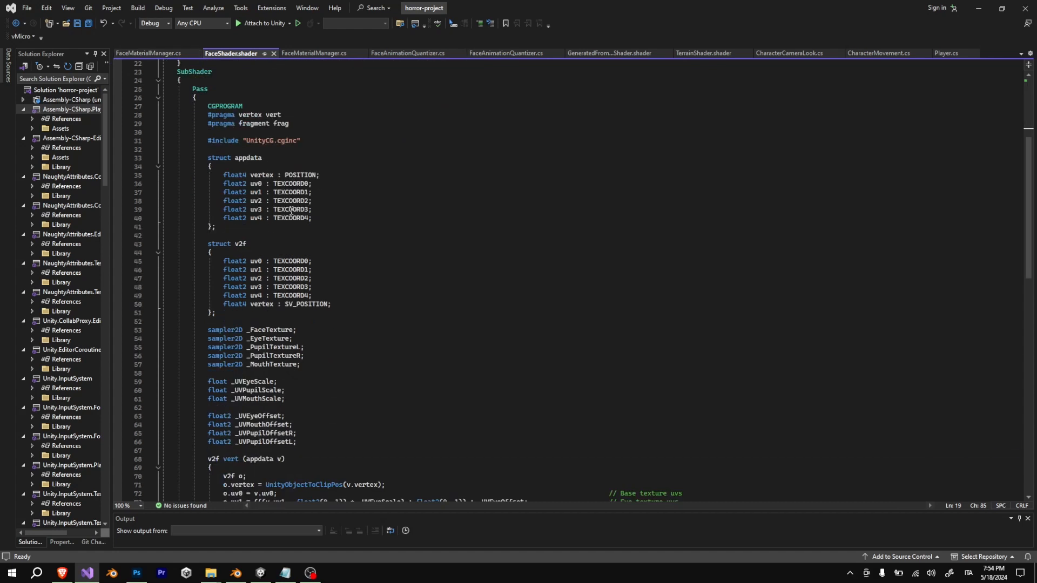
scroll(291, 211, down, 1)
double_click(327, 194)
click(343, 233)
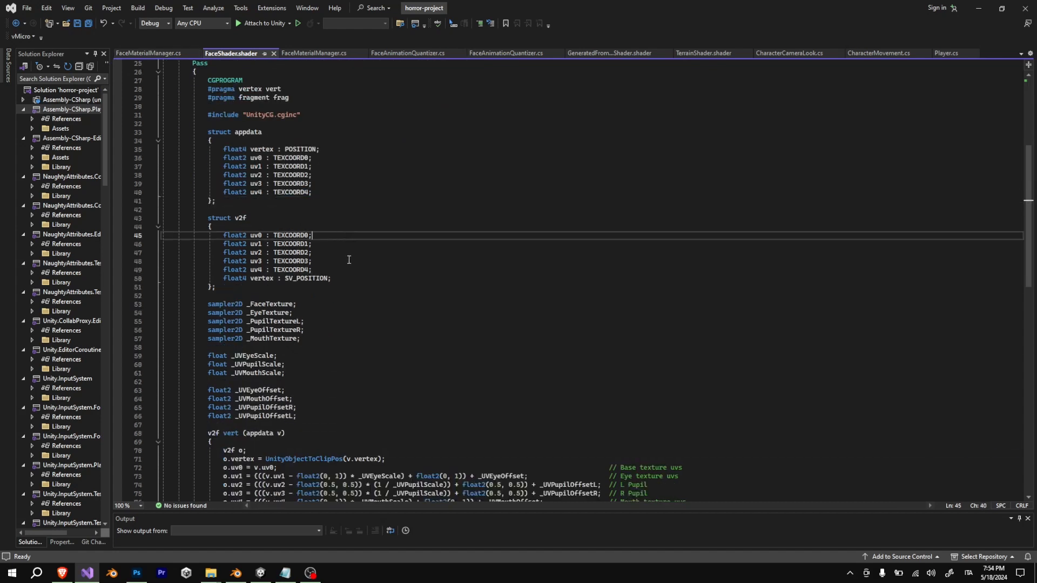
scroll(333, 295, down, 3)
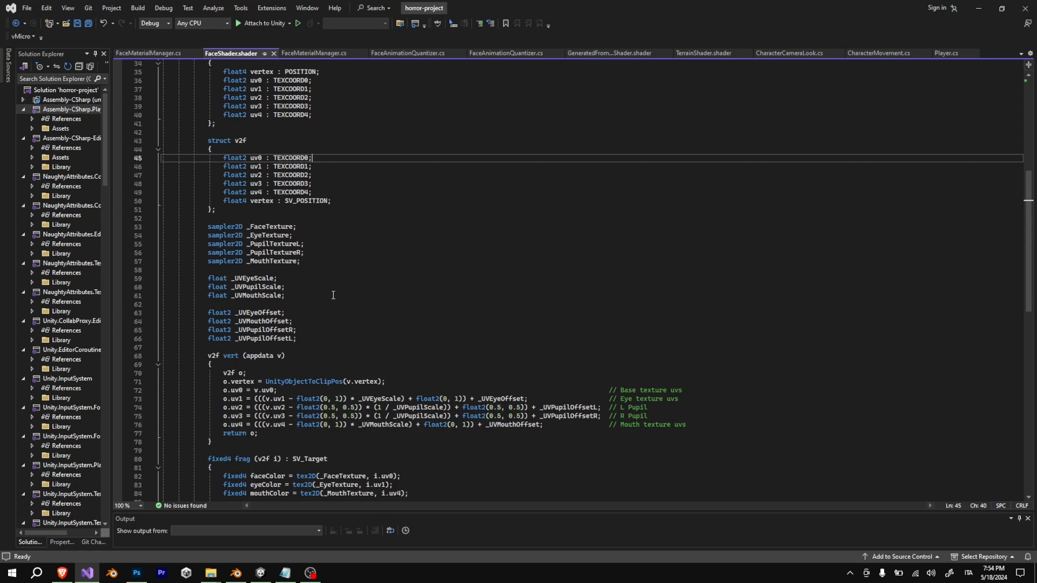
scroll(330, 295, down, 3)
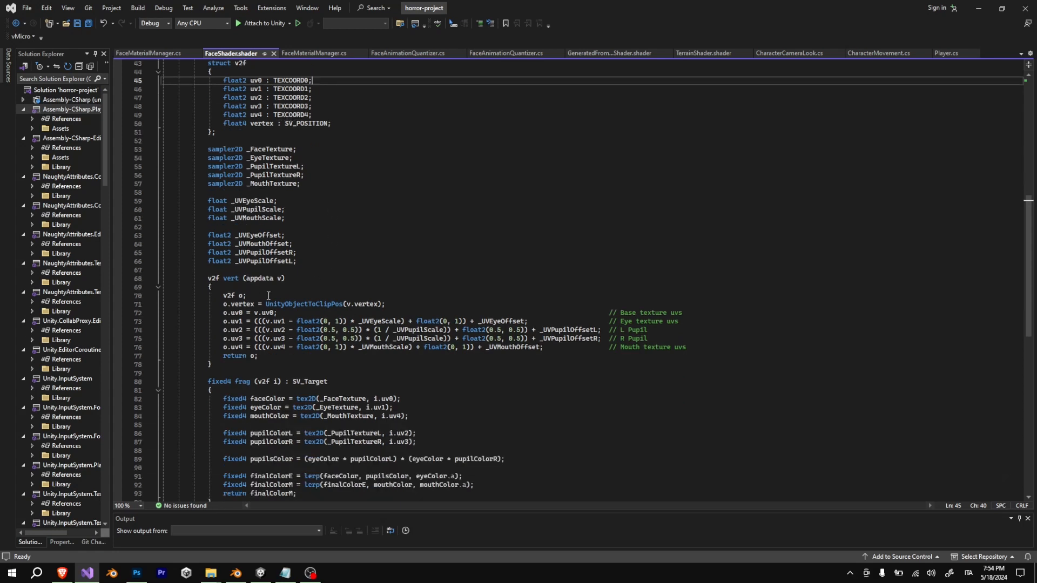
scroll(270, 297, down, 2)
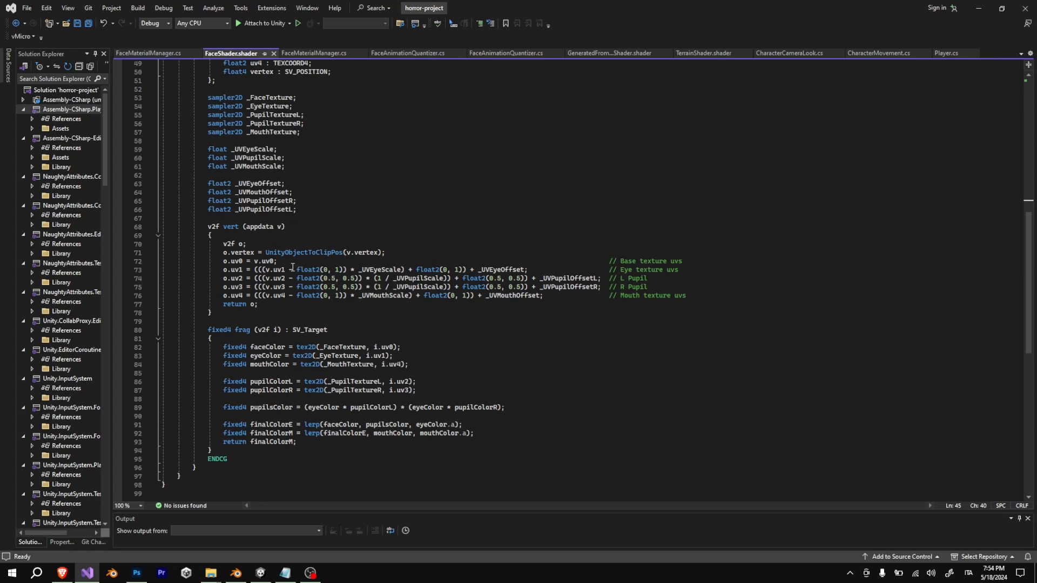
Highlight the left and right pupil UV lines and the eye UV line in the vertex function, and examine the fragment function down to its return line
drag(670, 286, 162, 279)
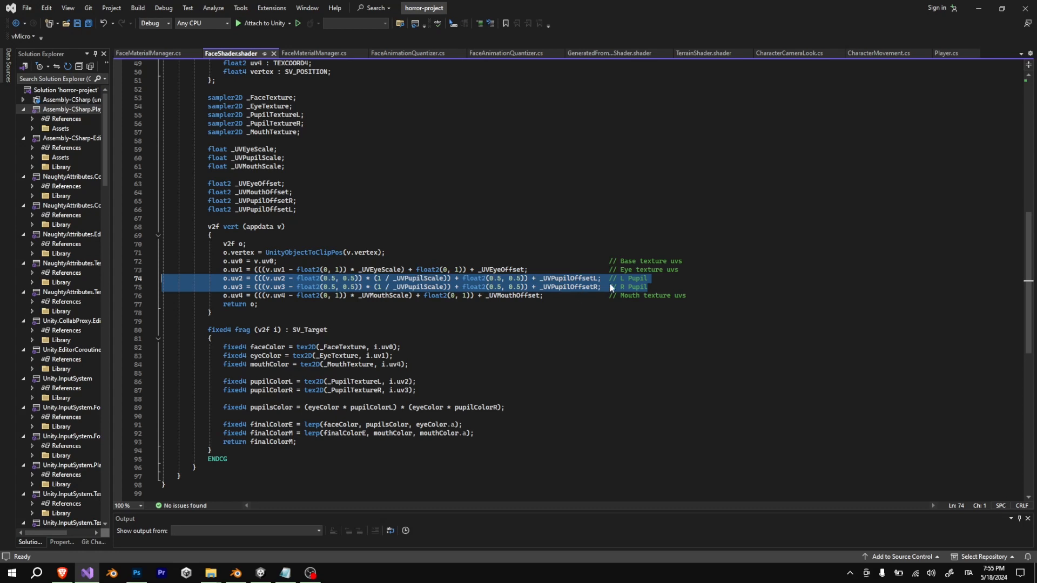
double_click(685, 269)
drag(523, 282, 112, 270)
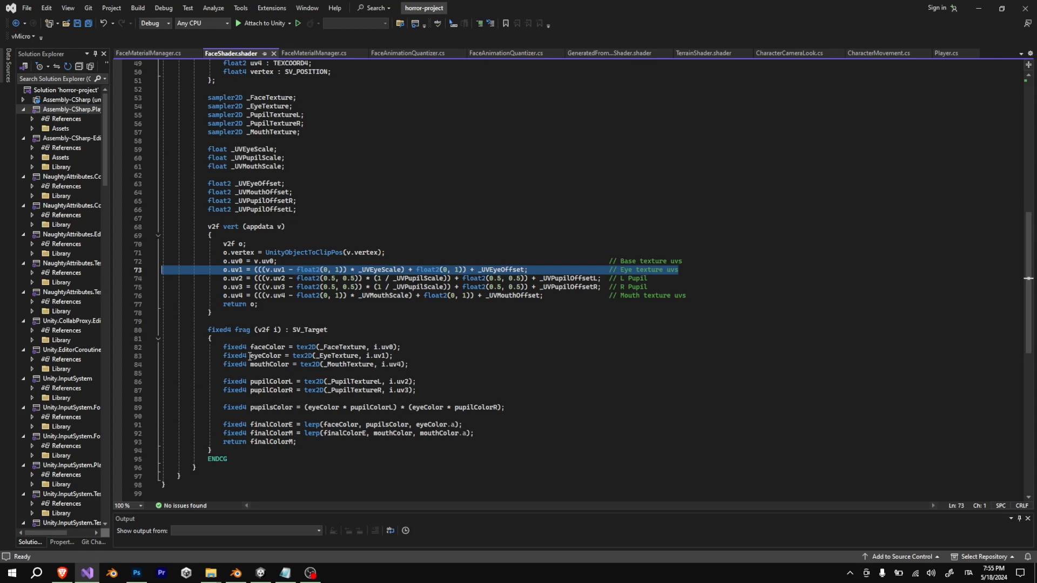
click(314, 443)
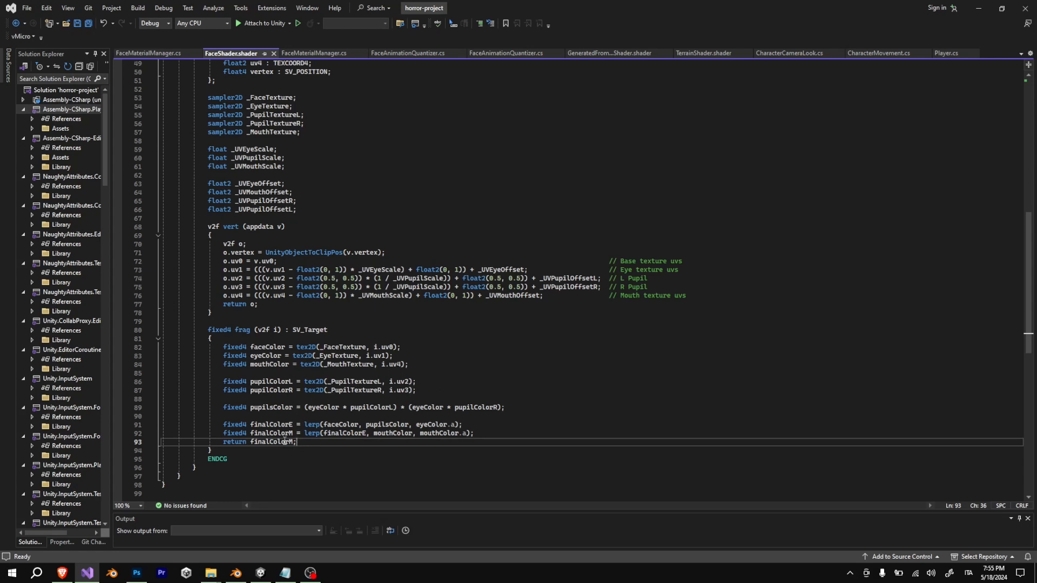
Switch to Unity, select alicetestexport in the scene, and widen the Inspector to examine its Face Material Manager script
click(978, 8)
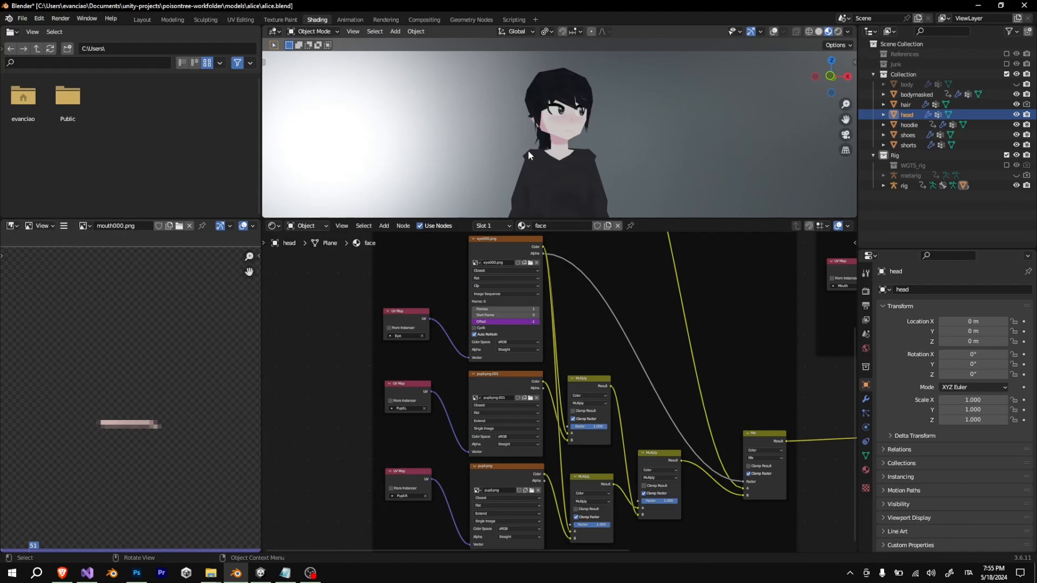
click(260, 572)
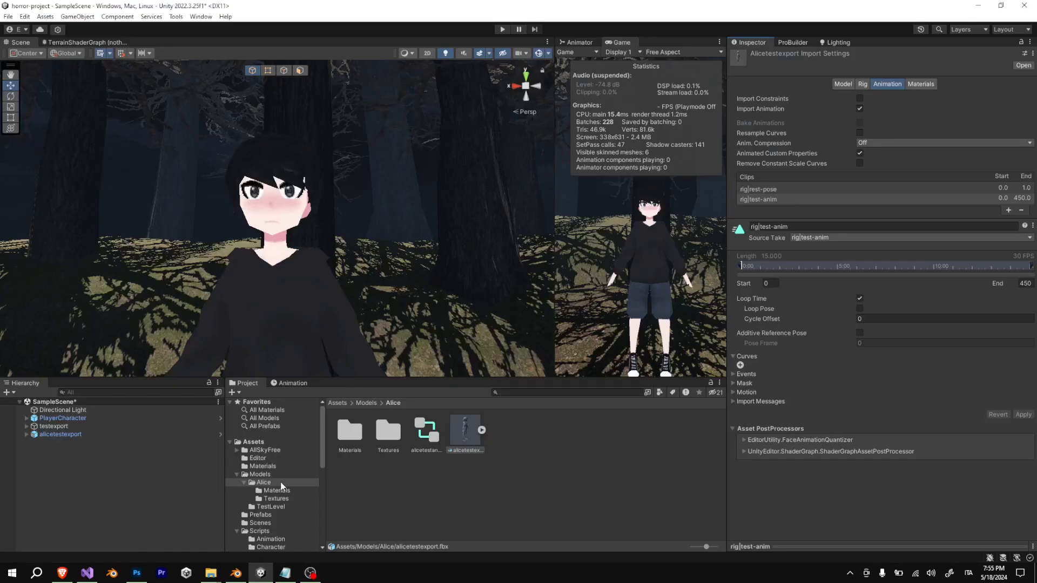
click(131, 434)
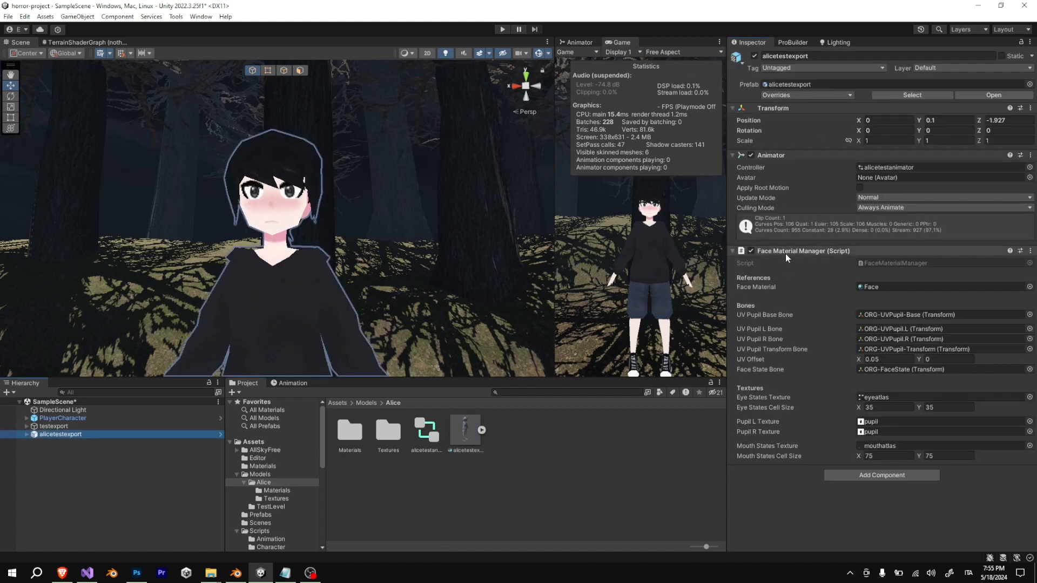
drag(726, 278, 642, 290)
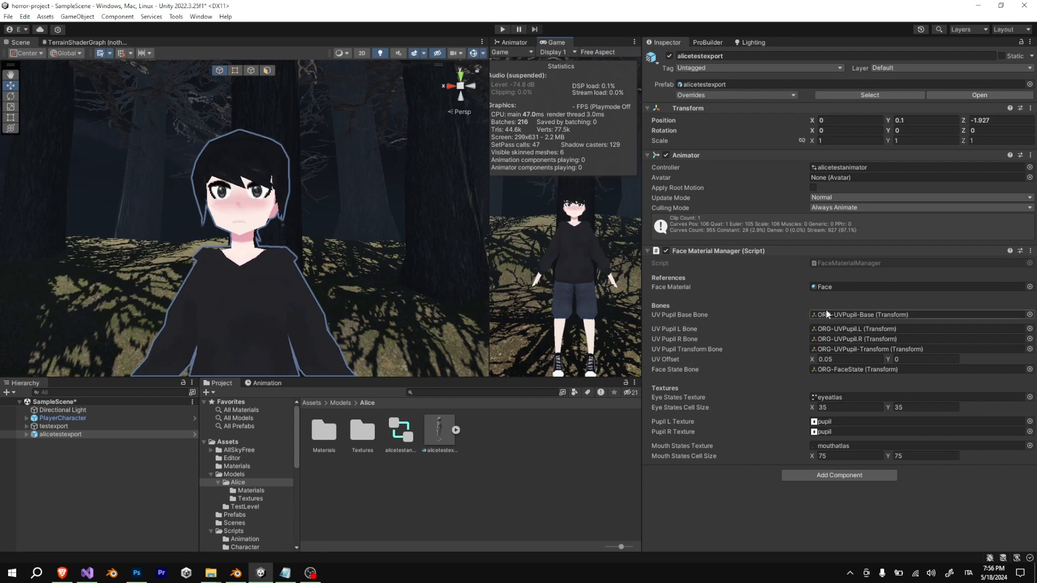
Switch to Blender's Layout workspace, unhide the metarig, select it and enter Pose Mode
click(236, 573)
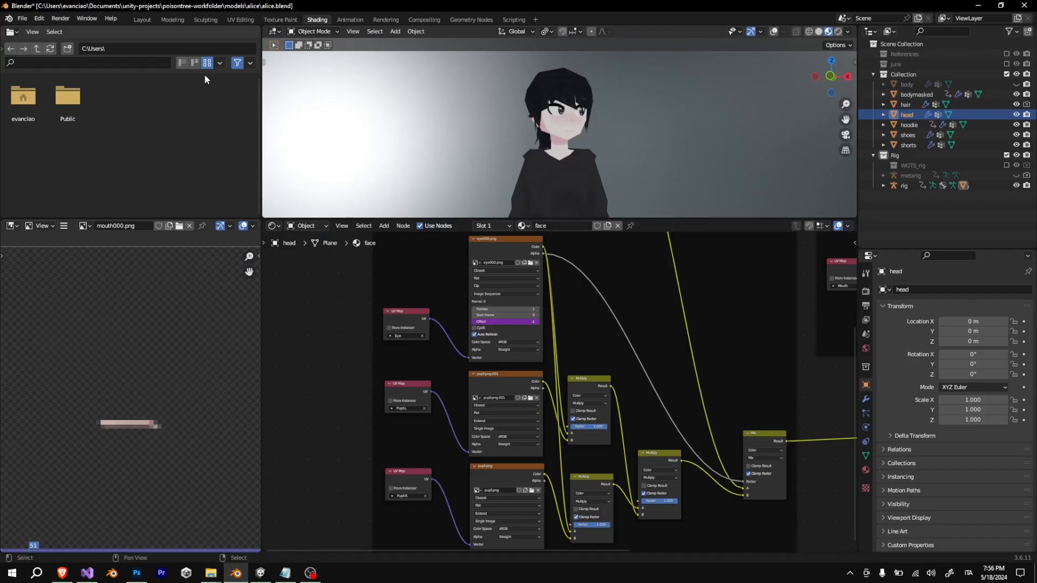
click(150, 20)
click(1015, 176)
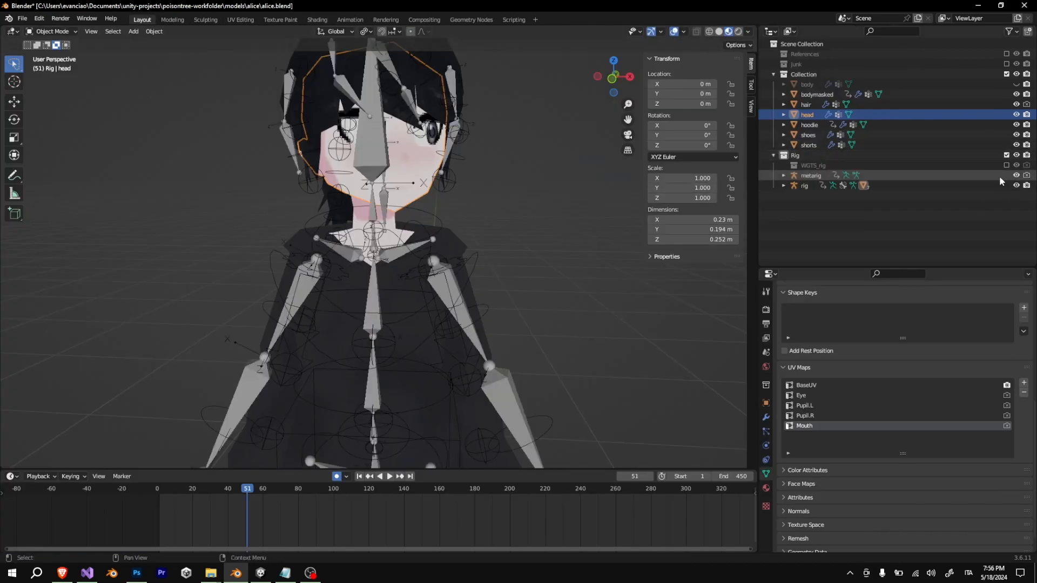
click(999, 177)
scroll(443, 210, down, 3)
middle_drag(384, 182, 371, 183)
click(40, 35)
click(49, 64)
Show the UVPupil-Transform bone's properties and examine its Rigify type and Deform options
scroll(877, 447, down, 3)
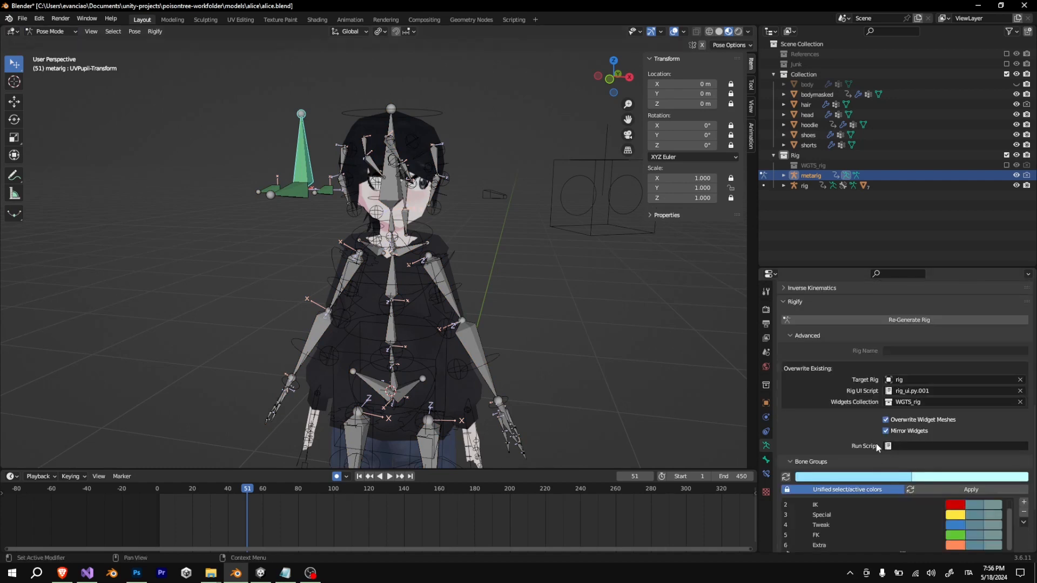
scroll(877, 447, down, 2)
click(765, 460)
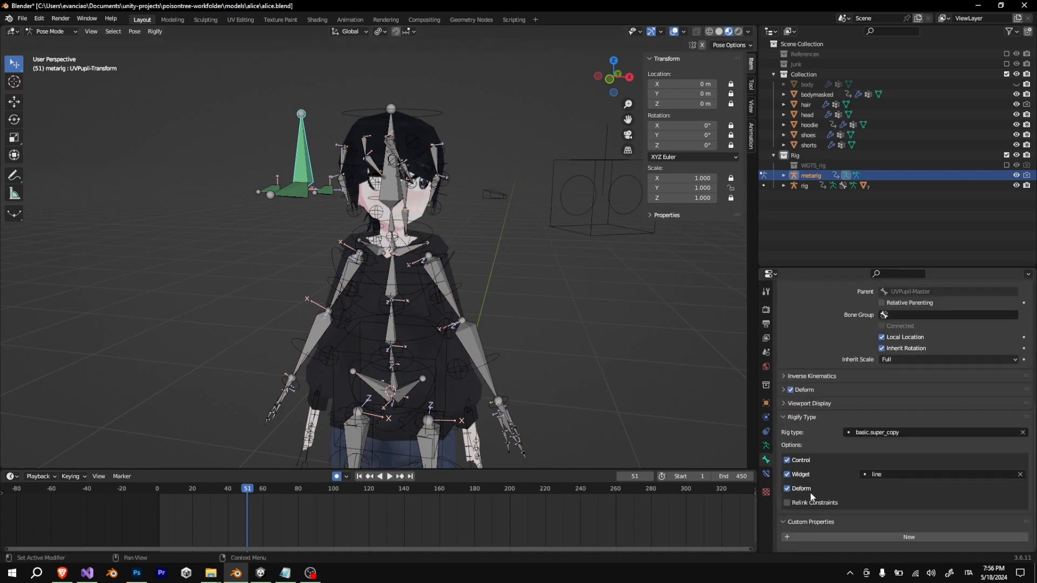
middle_drag(315, 202, 286, 192)
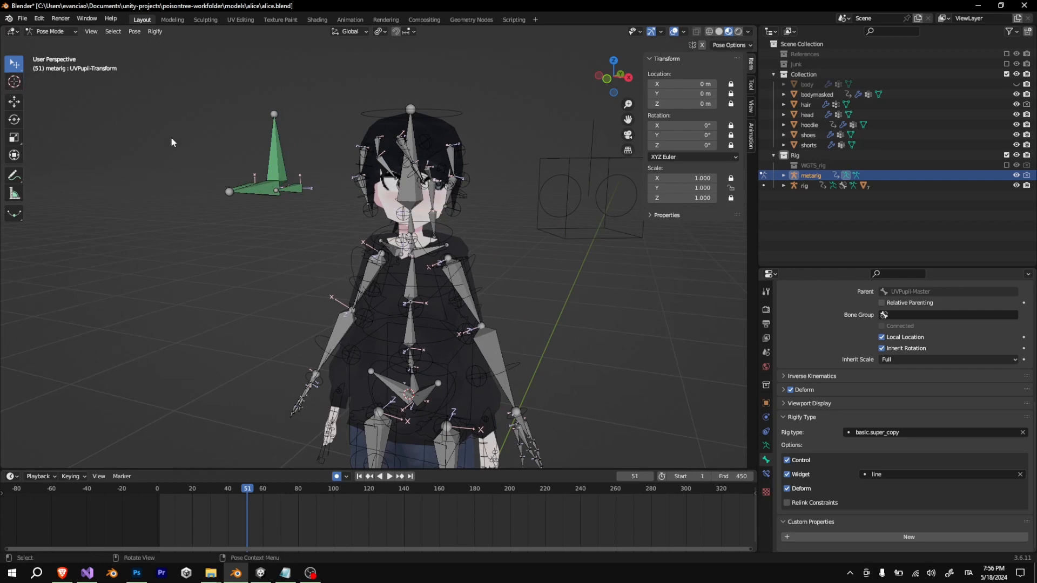
Open the FBX export settings, check the Only Deform Bones option among the Armature settings, and close them without exporting
click(22, 18)
mouse_move(68, 167)
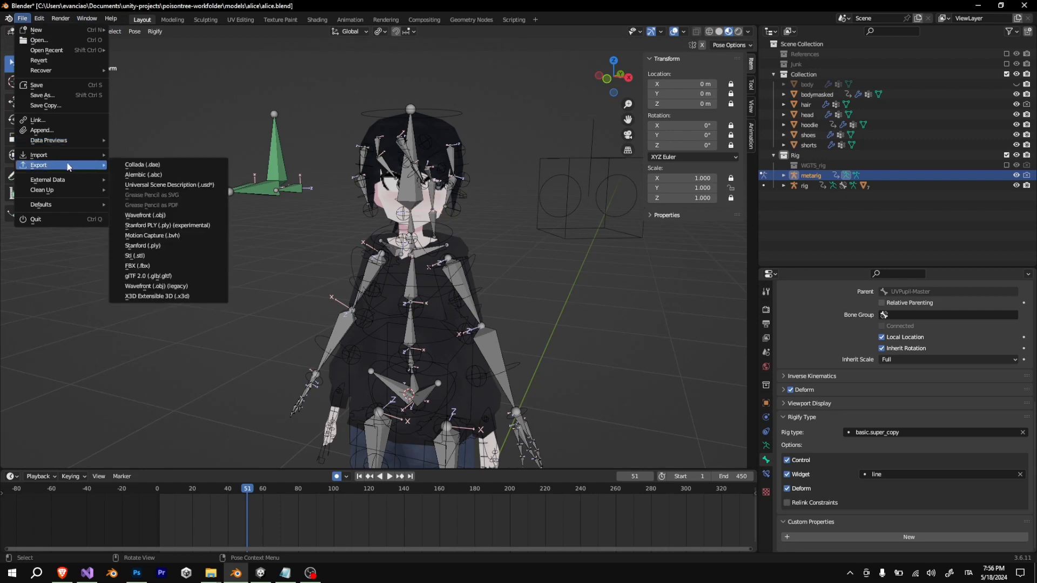
click(210, 266)
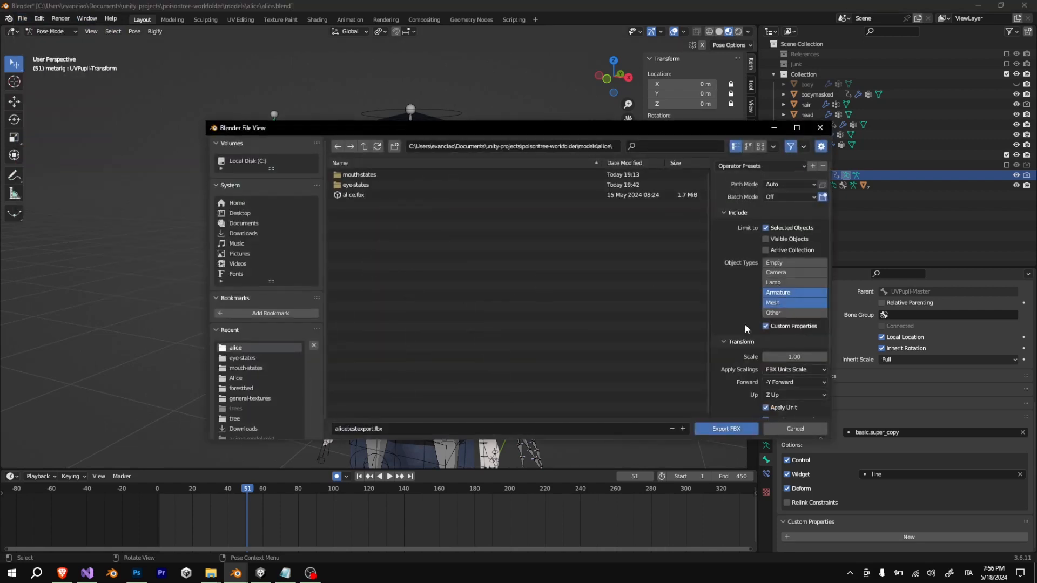
scroll(745, 328, down, 3)
click(745, 398)
scroll(748, 407, down, 3)
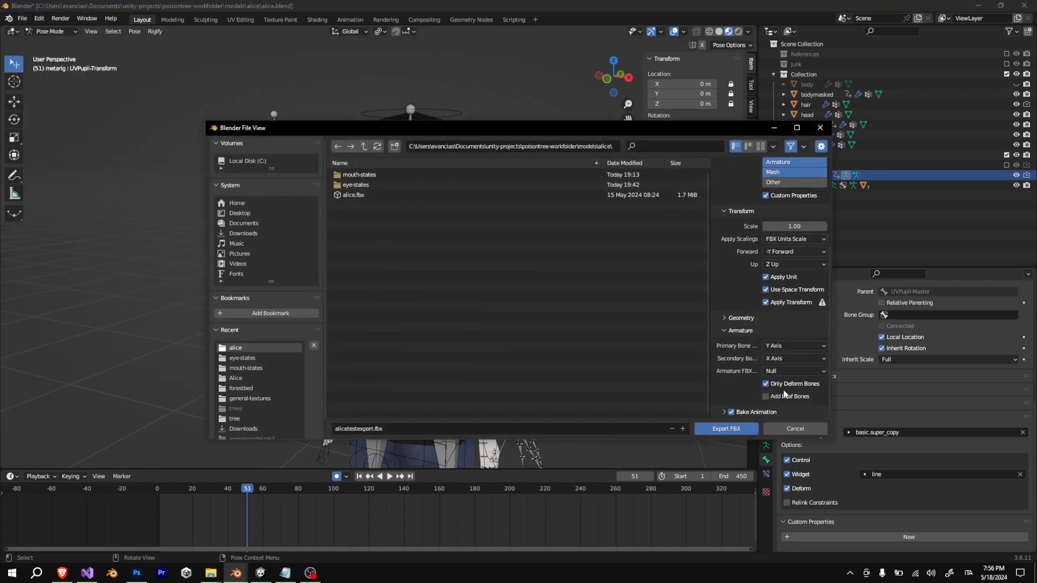
click(819, 127)
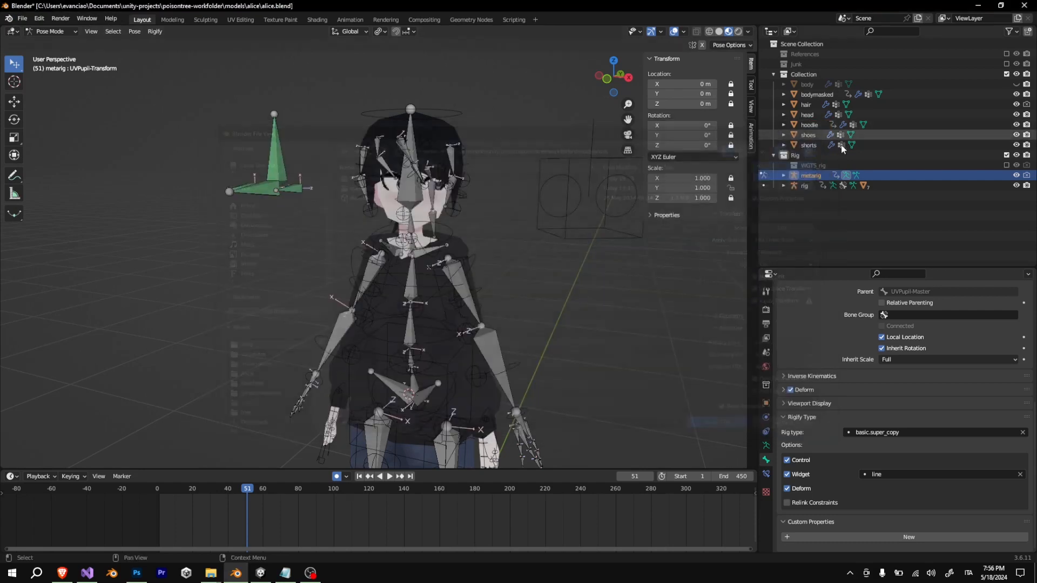
Switch to Unity and examine the bone assignments and UV Offset X value of the Face Material Manager
scroll(494, 286, down, 2)
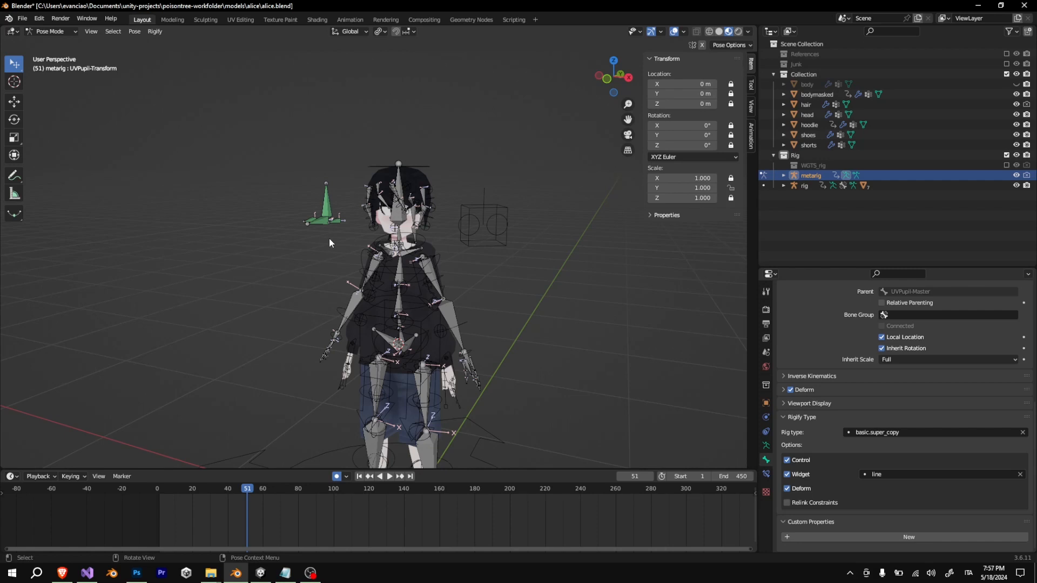
click(978, 6)
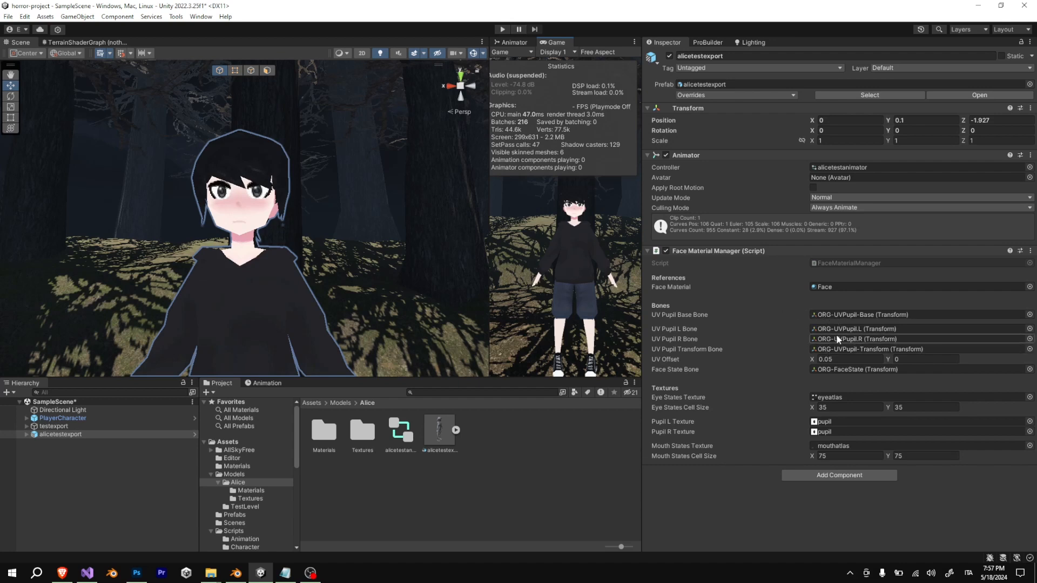
click(838, 359)
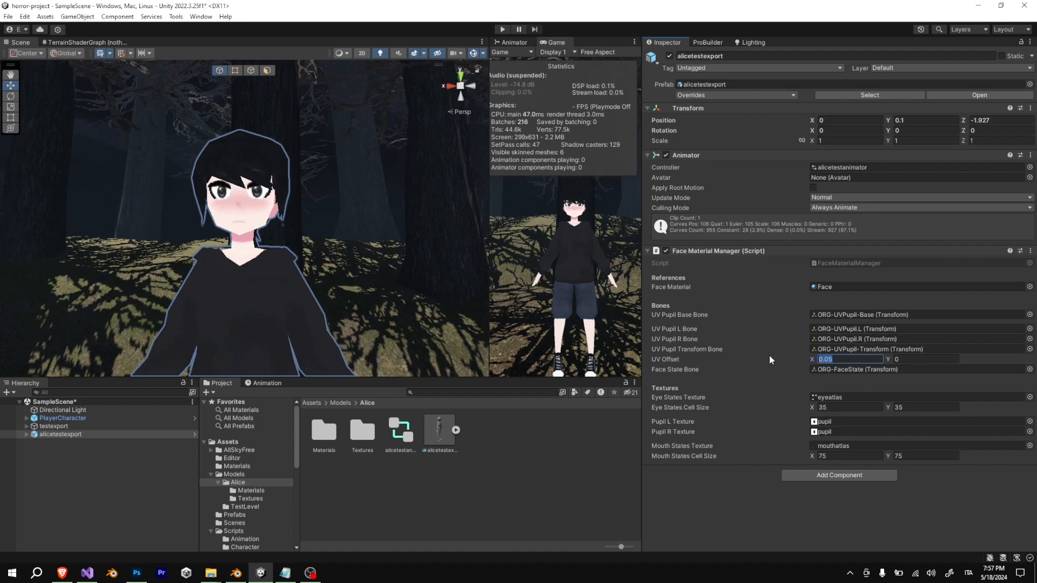
Switch to Blender, return the metarig to Object Mode, select the head and hide the viewport overlays
click(236, 573)
click(49, 30)
click(48, 41)
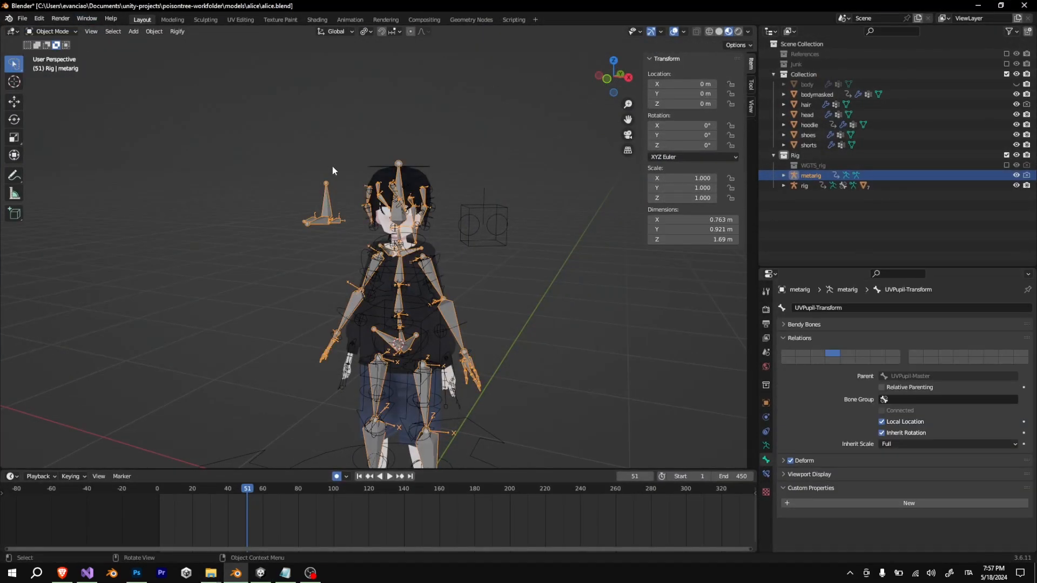
scroll(374, 177, up, 5)
click(408, 141)
click(675, 32)
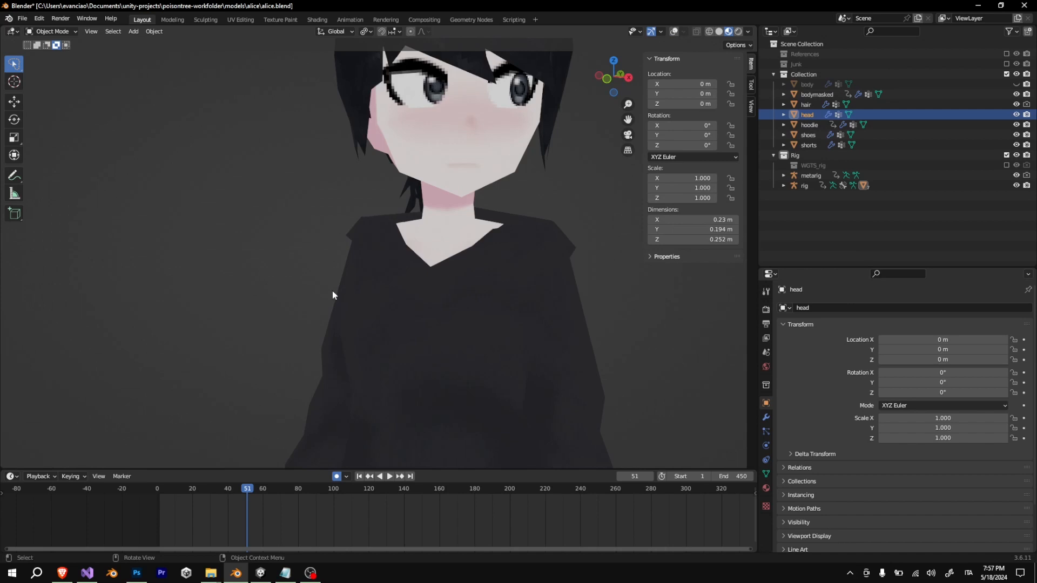
Examine the head's UVWarp modifier for the Pupil.L layer, including its bones and transform offset, and switch to Unity
click(765, 418)
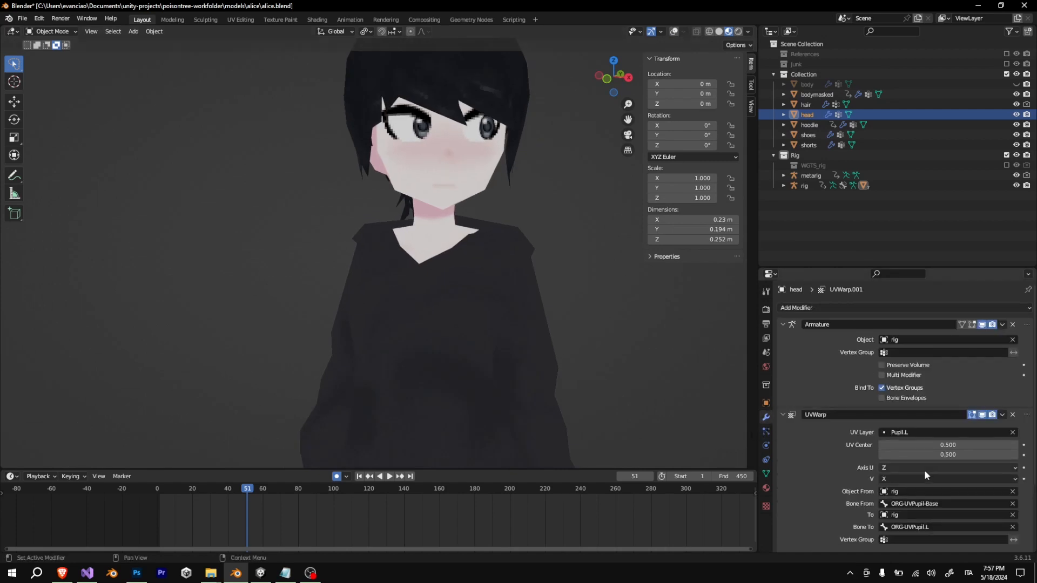
scroll(917, 453, down, 4)
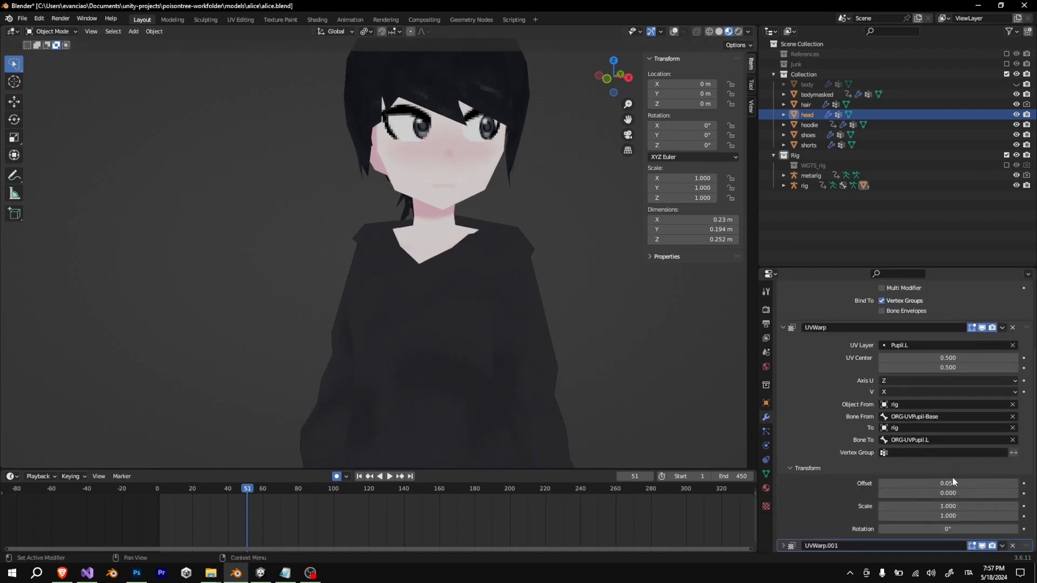
key(alt+Tab)
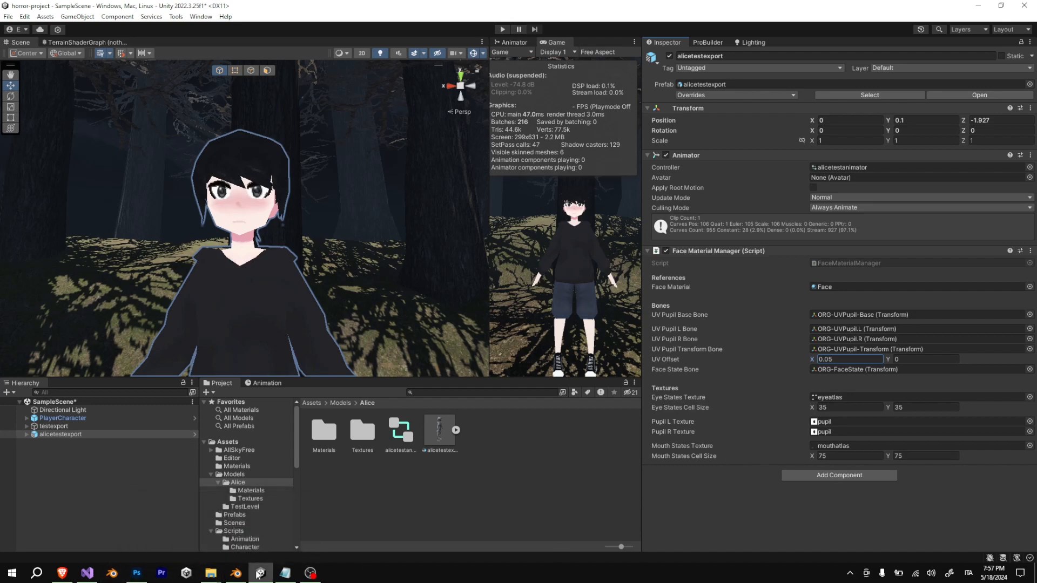
Switch to File Explorer and open the mouth-states folder inside the alice models folder
mouse_move(211, 572)
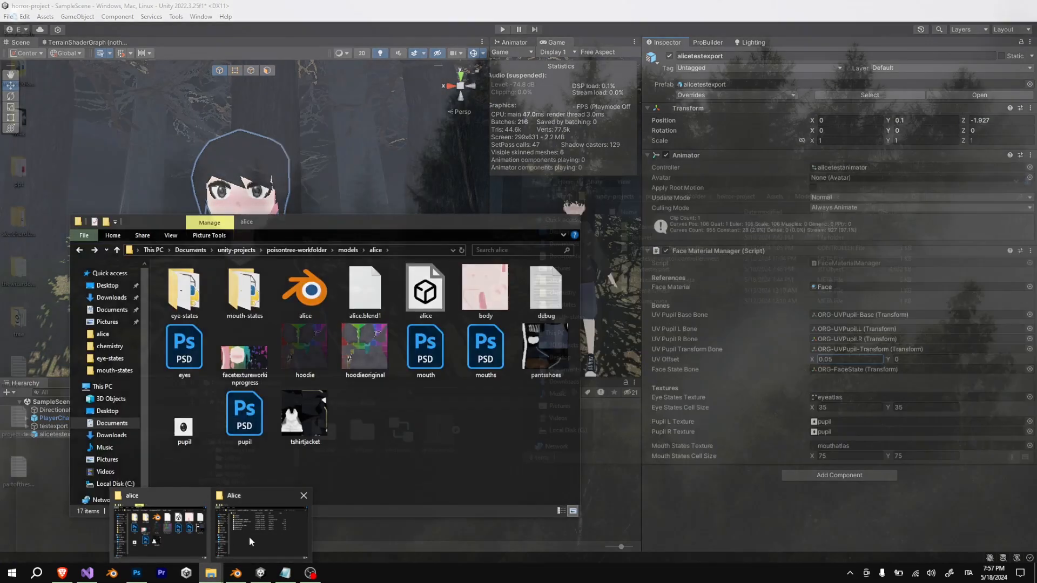
click(256, 537)
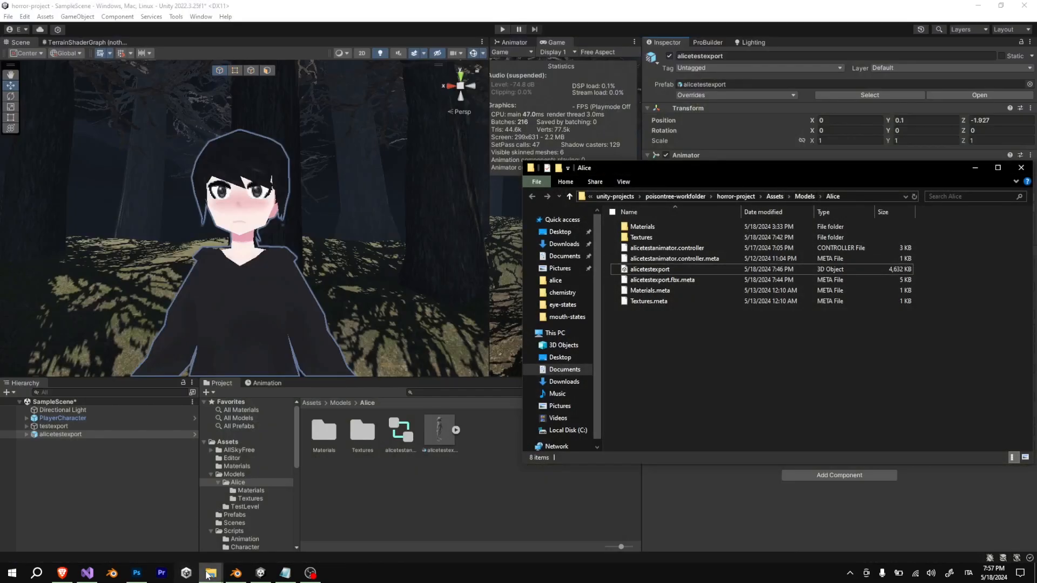
mouse_move(210, 572)
click(173, 536)
drag(417, 241, 666, 180)
double_click(484, 244)
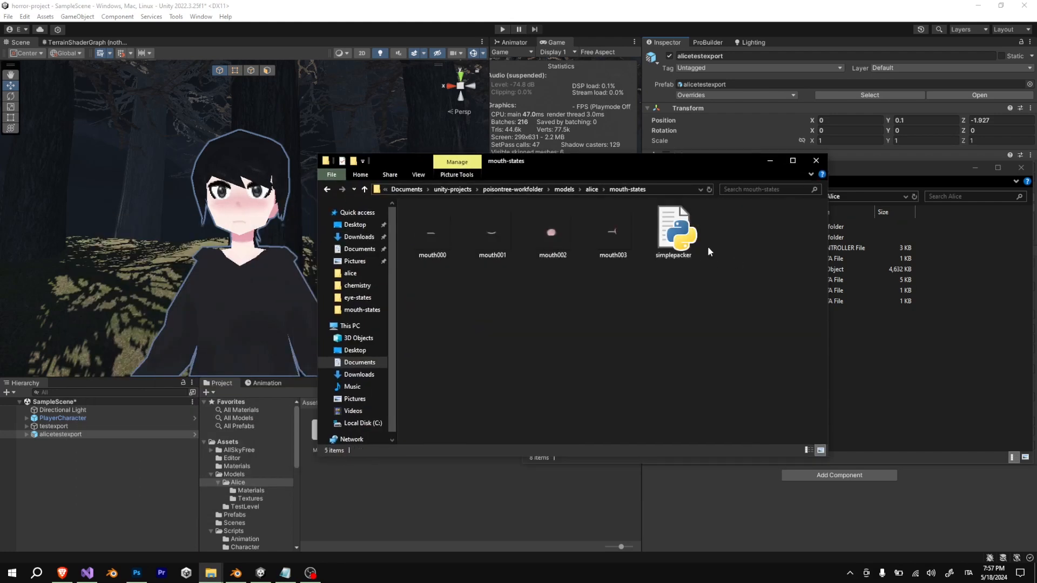
Open the mouth-states folder's simplepacker script in IDLE 3.12, look over its code and close it
click(674, 237)
right_click(678, 248)
mouse_move(610, 270)
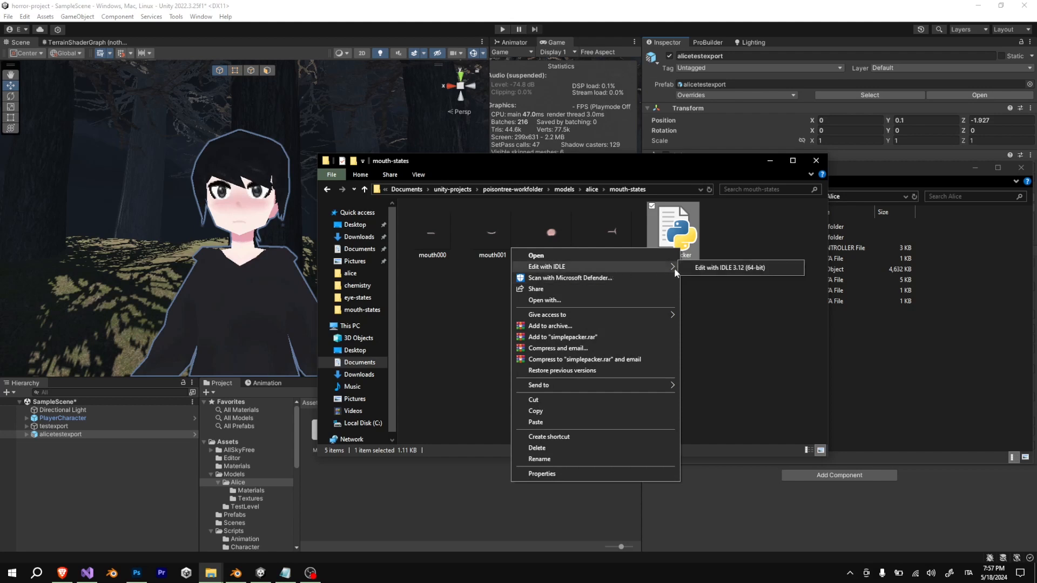
click(697, 267)
scroll(292, 250, down, 2)
scroll(246, 264, up, 2)
click(448, 130)
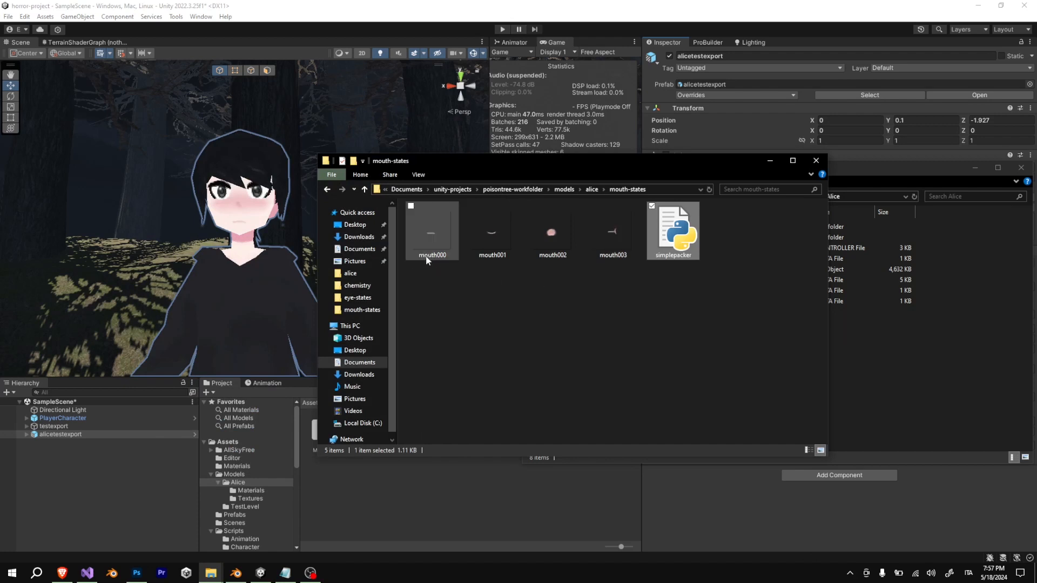
Run the simplepacker script on the mouth images to generate the mouthatlas texture, and minimize both folder windows
double_click(682, 248)
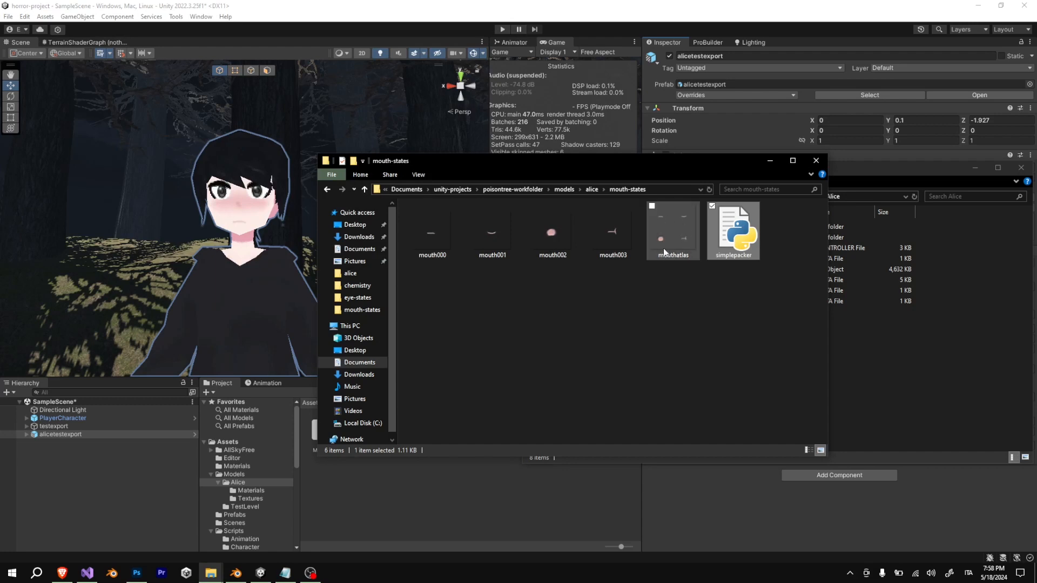
click(766, 164)
click(974, 168)
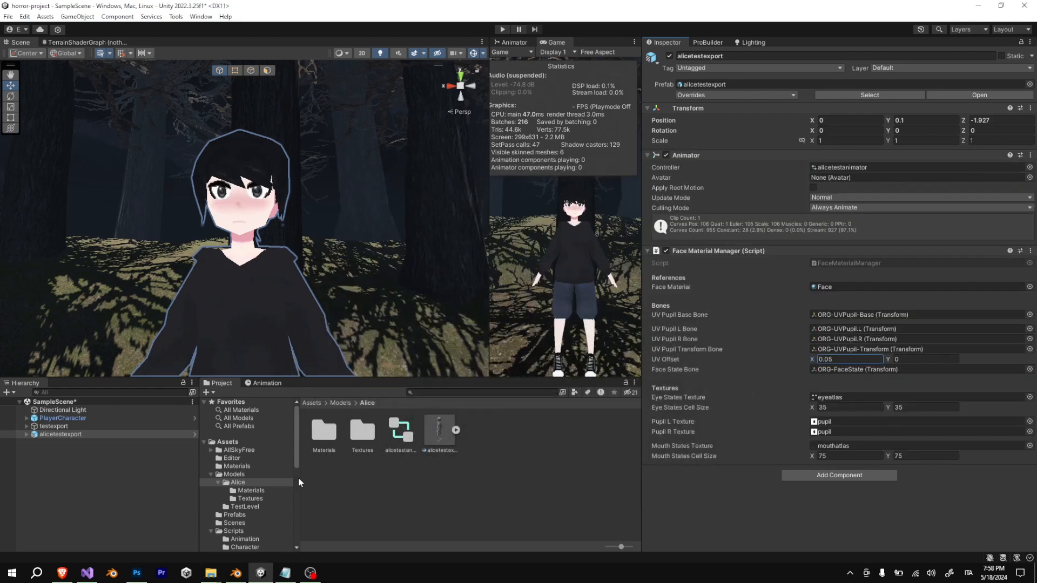
Select the eyeatlas and mouthatlas textures in Alice's Textures folder and check their Non-Power of 2 import options without changing them
click(274, 497)
click(406, 439)
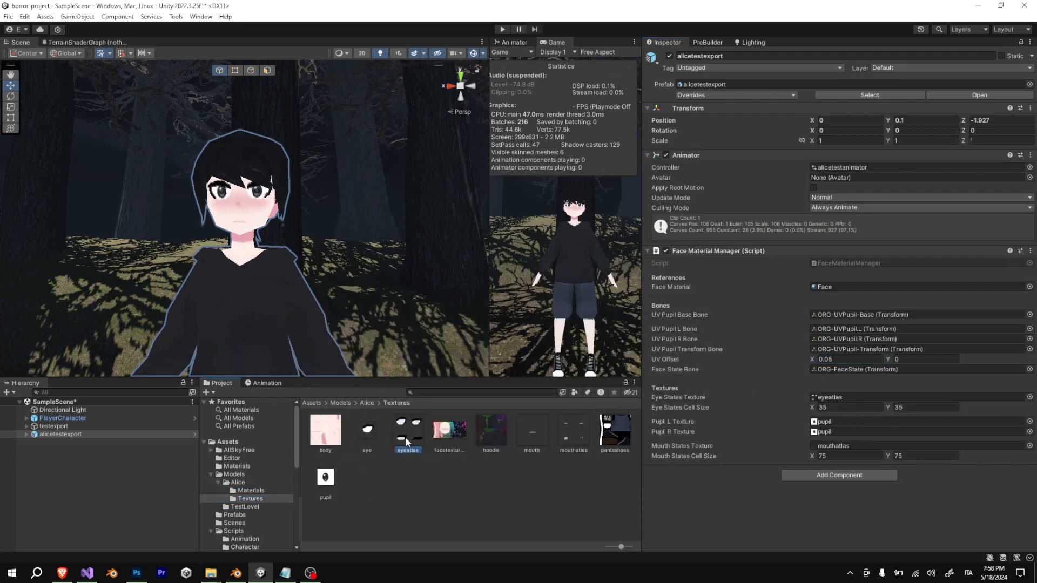
ctrl+click(570, 435)
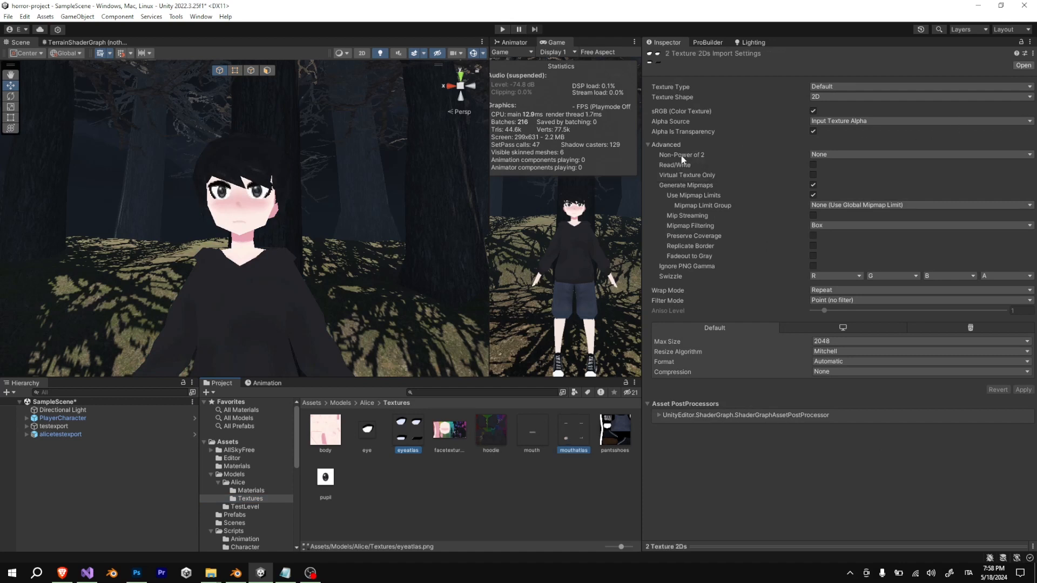
click(825, 155)
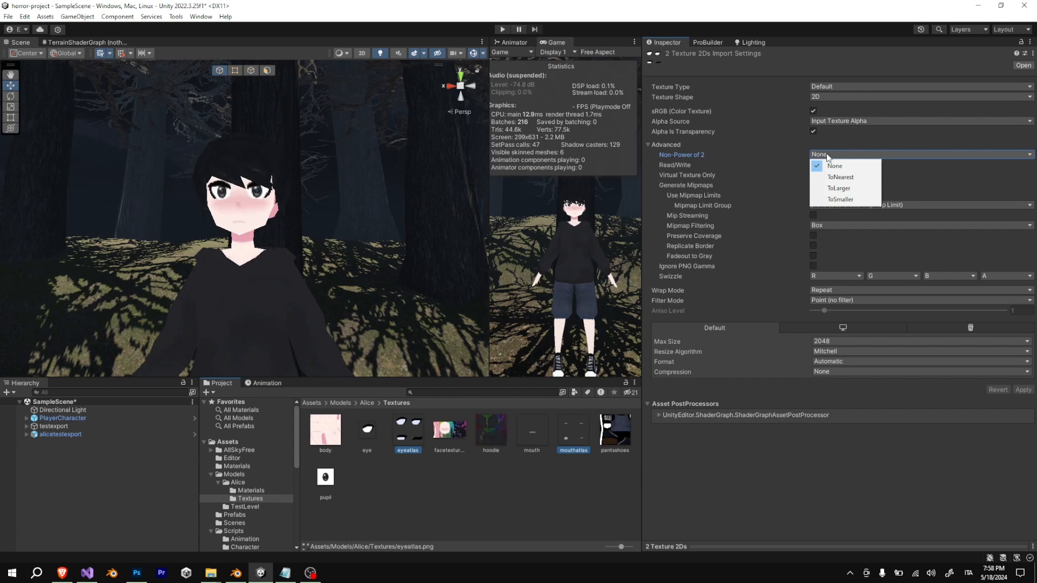
click(722, 161)
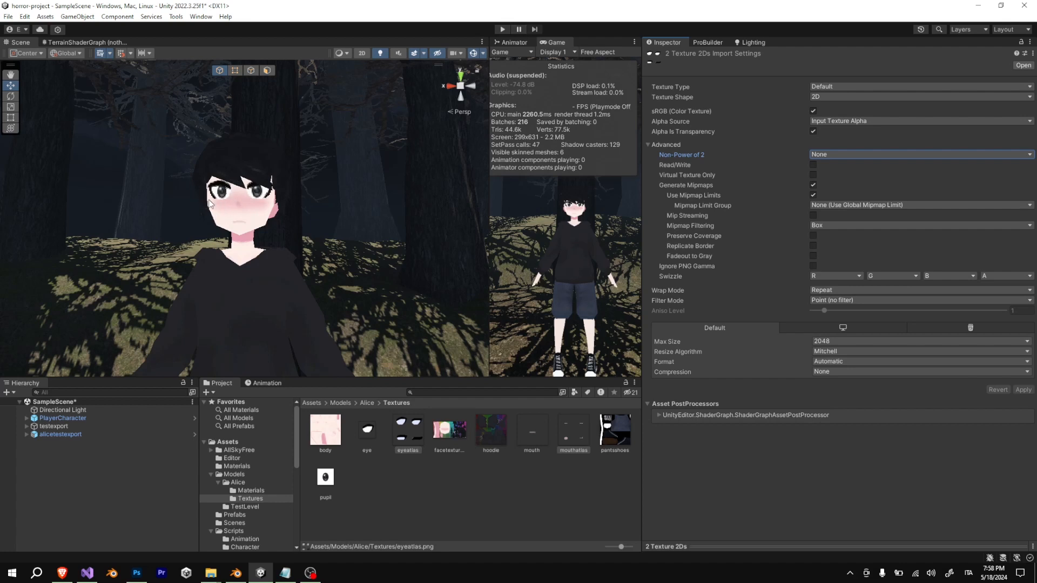
Select alicetestexport to review its texture cell sizes, and check eye000's image dimensions in the eye-states folder for comparison
click(94, 426)
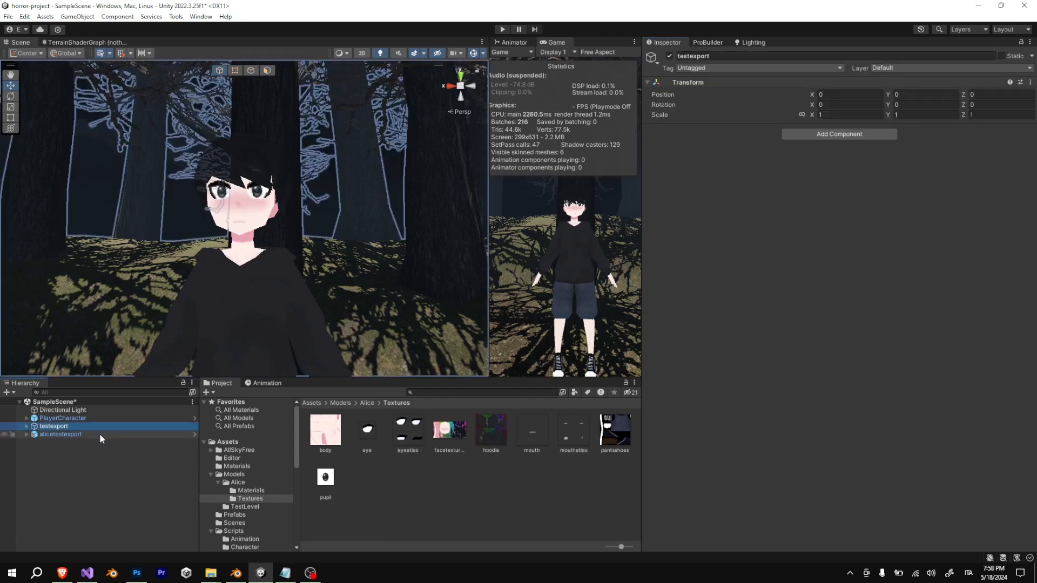
click(100, 433)
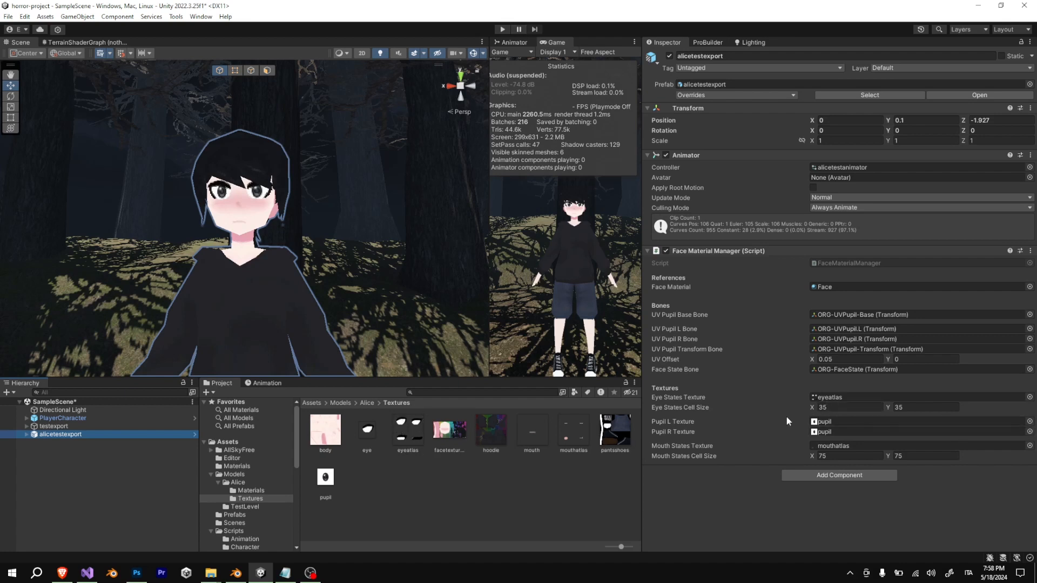
click(212, 573)
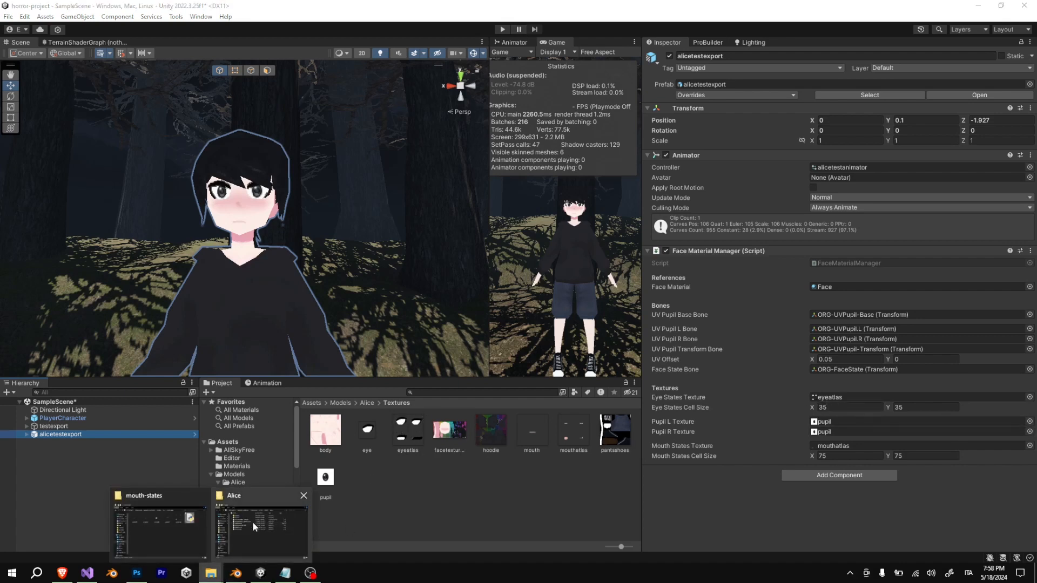
click(186, 533)
click(591, 190)
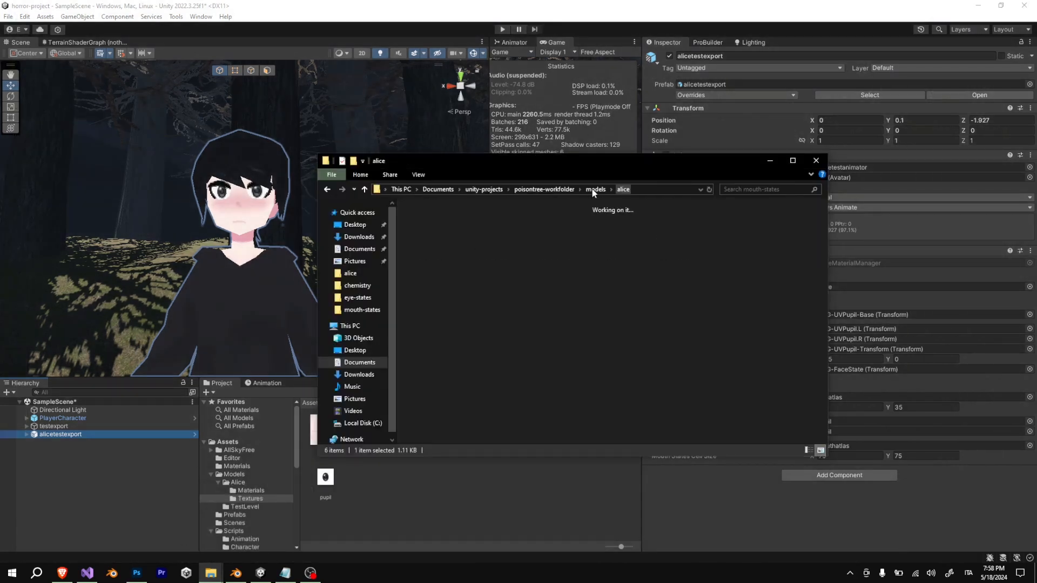
double_click(442, 232)
click(439, 241)
right_click(439, 241)
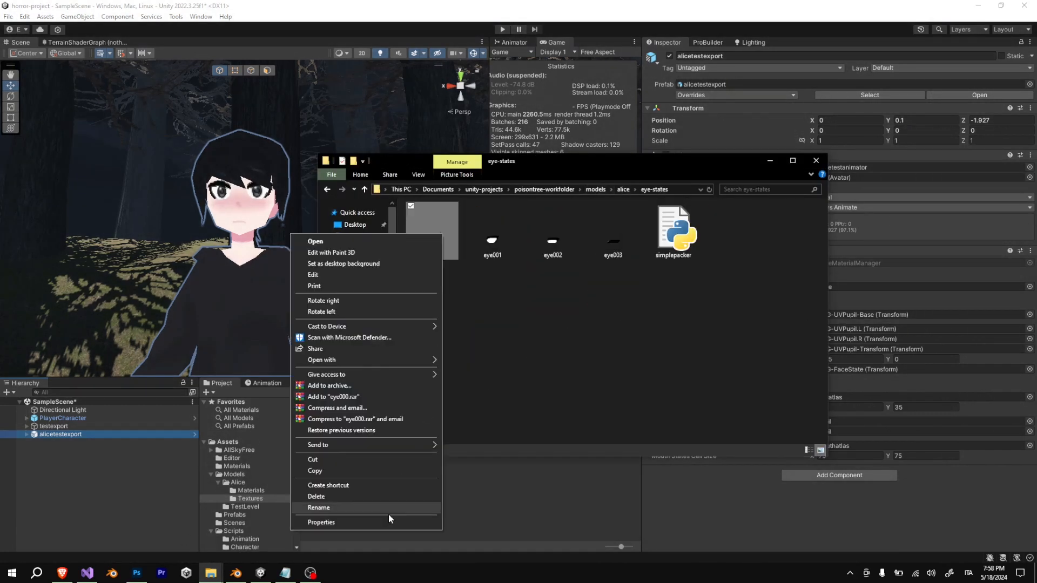
click(387, 521)
click(511, 258)
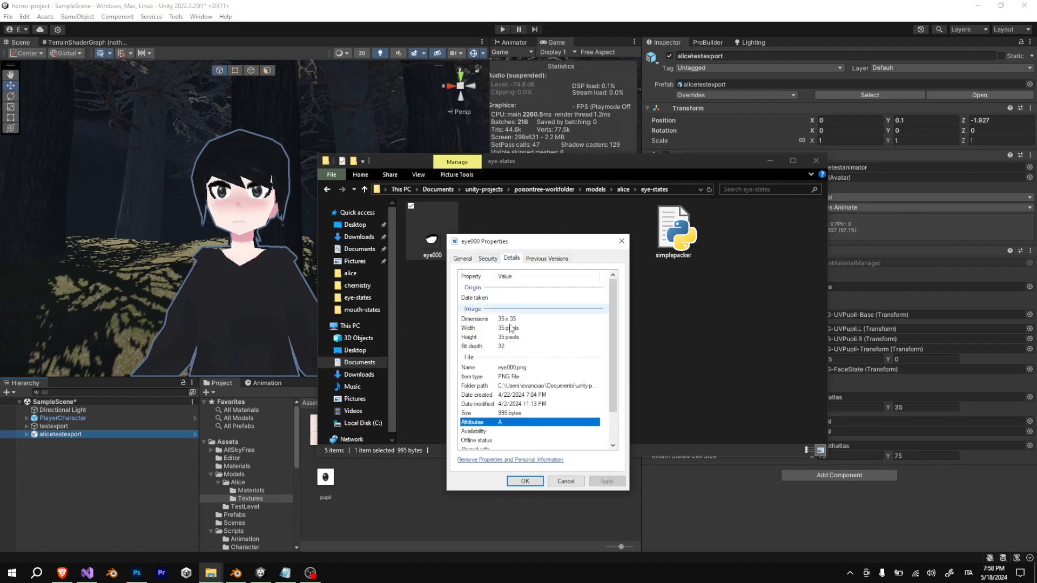
click(622, 241)
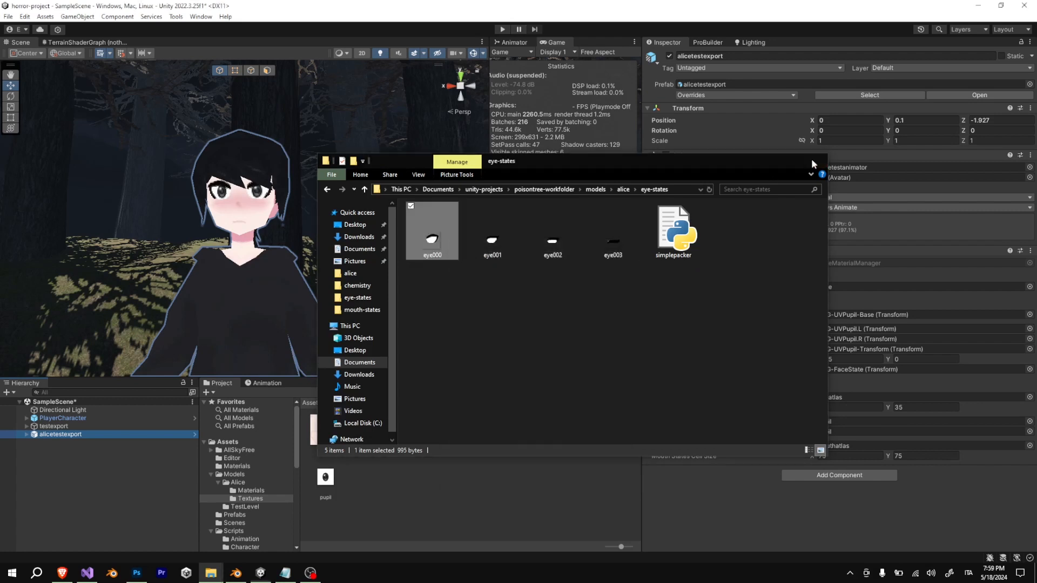
click(814, 160)
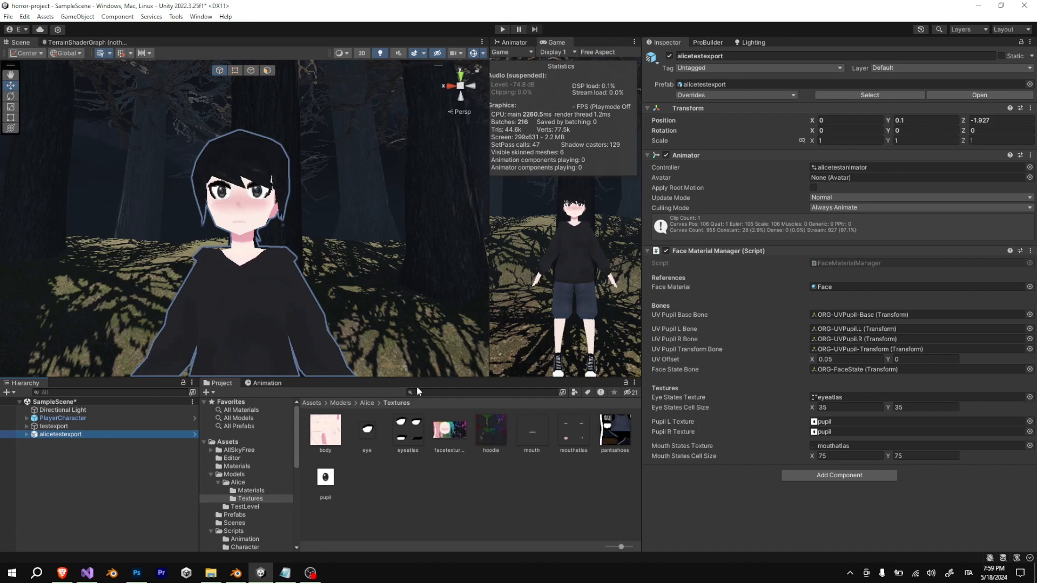
Open the Face Material Manager script for editing and examine the serialized fields of its FaceMaterialManager class
right_click(689, 251)
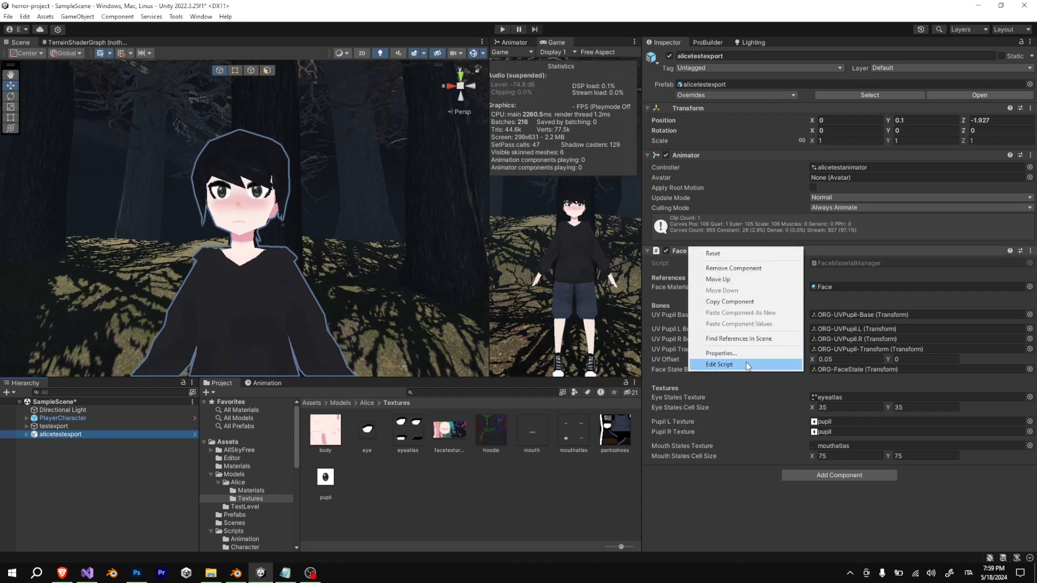
click(719, 365)
scroll(458, 351, up, 3)
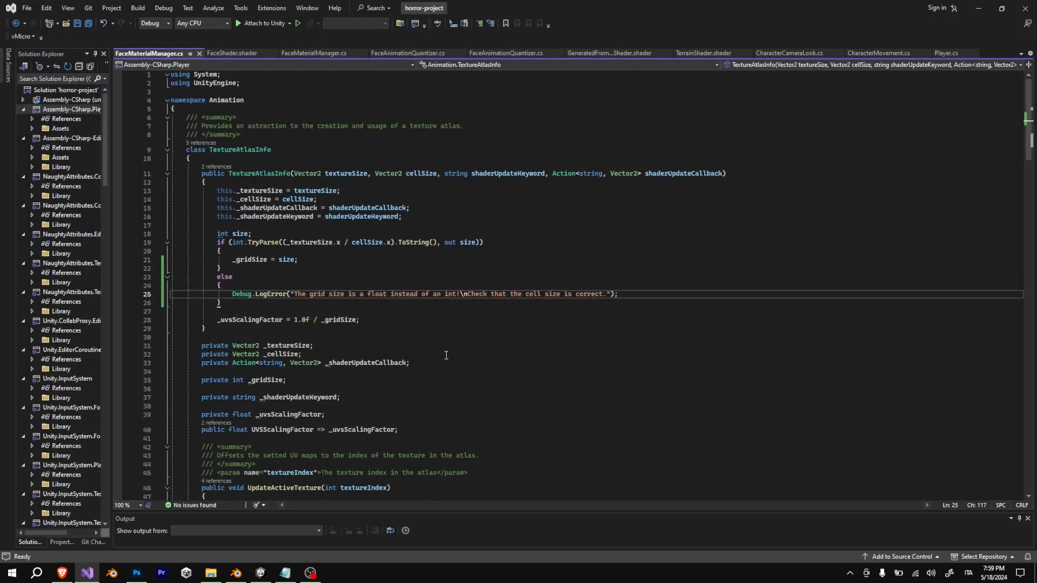
scroll(370, 339, down, 17)
scroll(370, 339, down, 3)
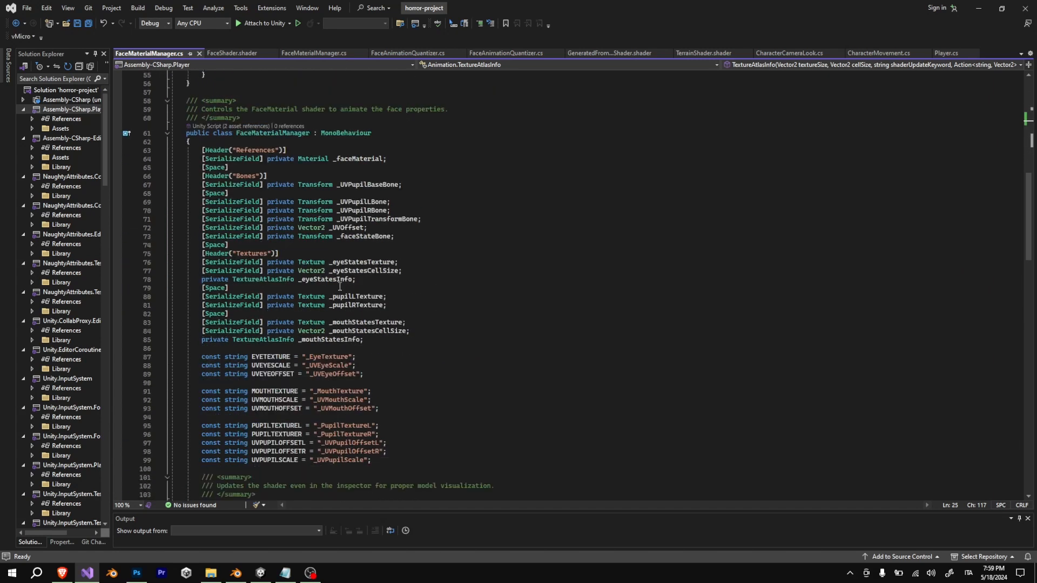
Highlight the script's shader property name constants and compare them with the properties declared in FaceShader.shader
drag(373, 409, 149, 306)
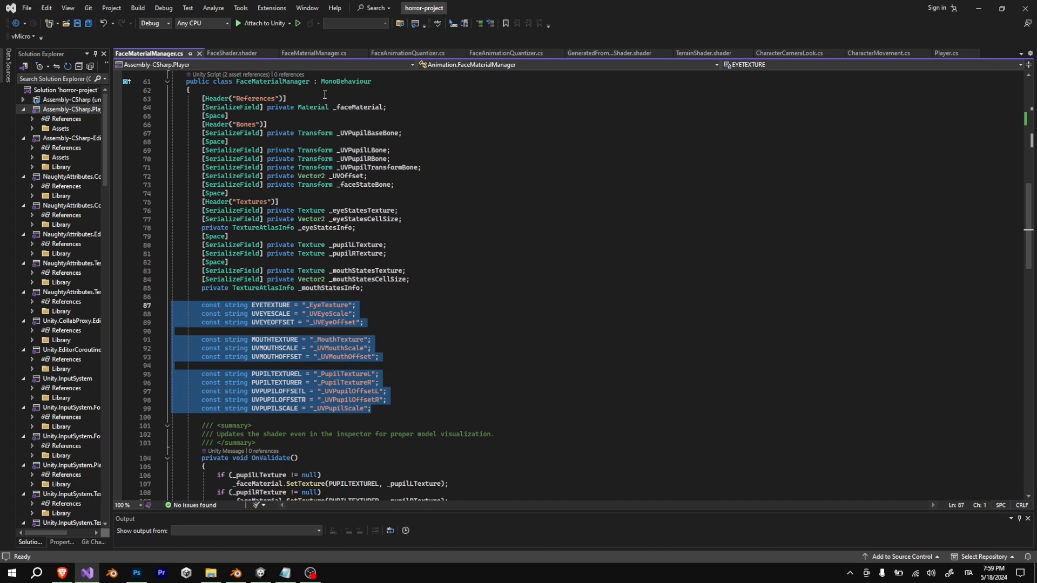
click(224, 52)
scroll(251, 103, up, 16)
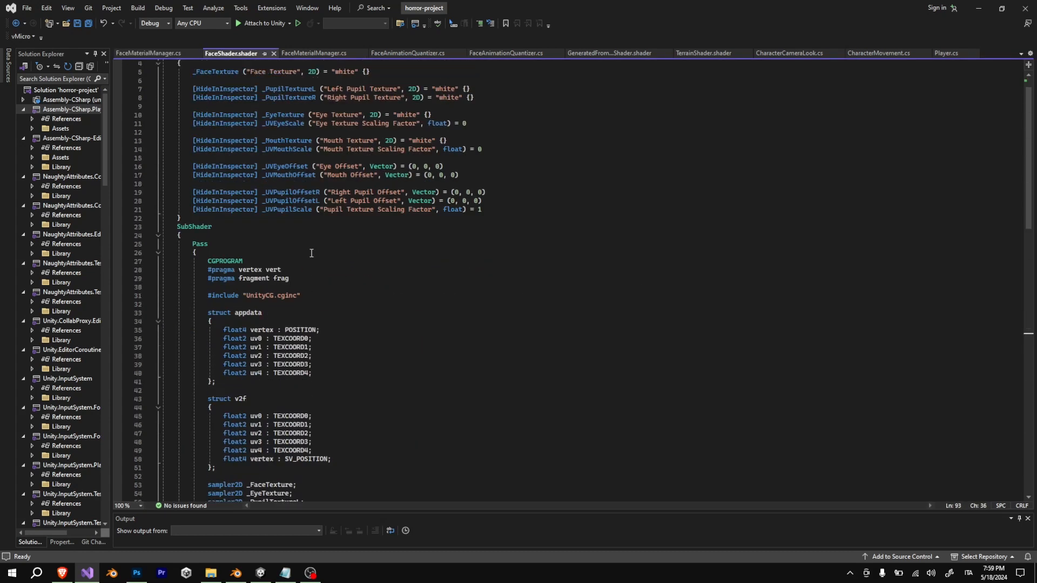
click(148, 53)
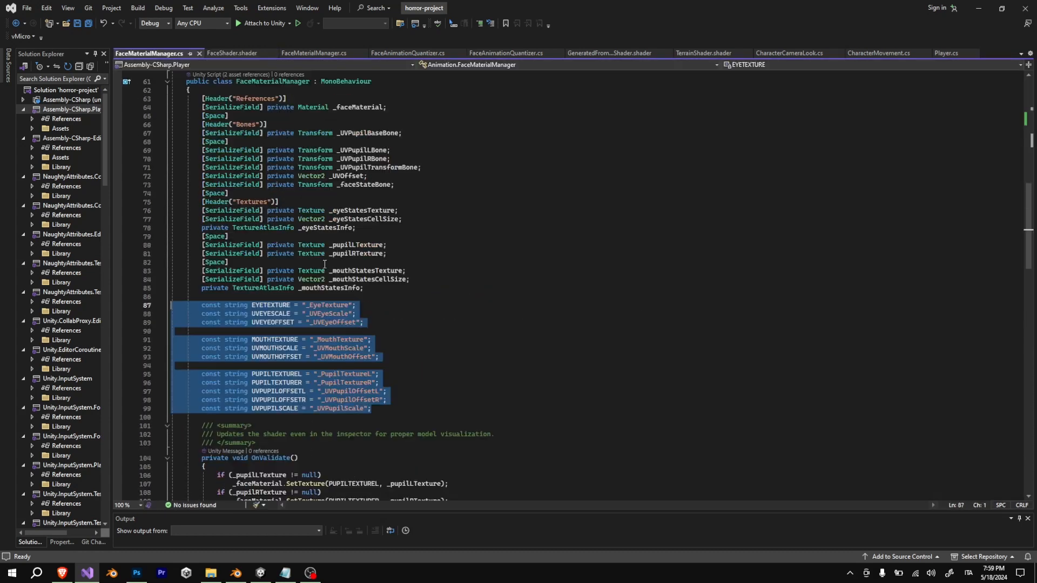
click(209, 53)
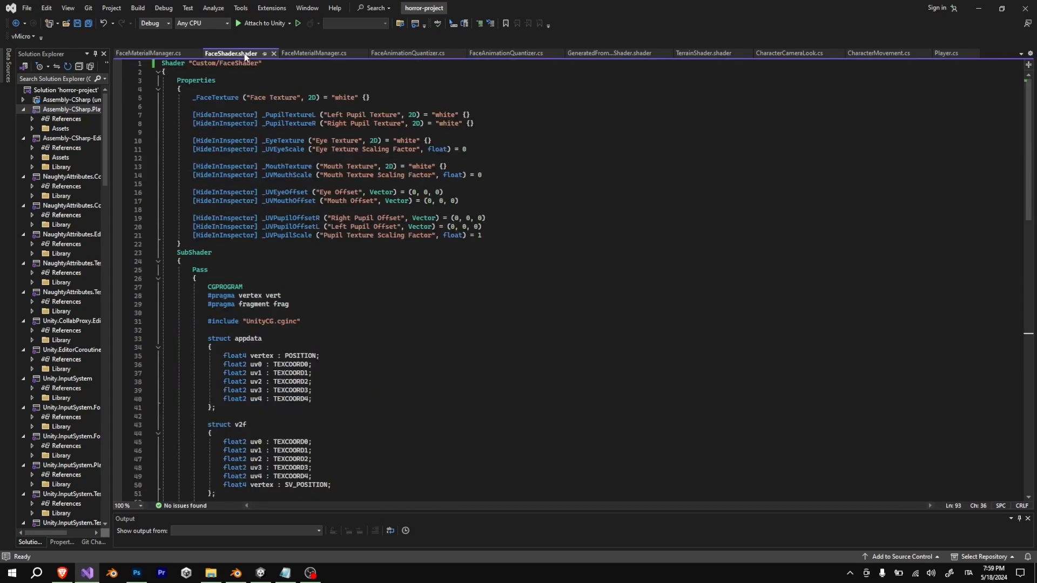
click(149, 54)
Find where the EYETEXTURE constant is used, highlight the OnValidate method and examine how it sets the textures and scaling factors
scroll(296, 273, down, 2)
scroll(296, 273, down, 1)
double_click(273, 228)
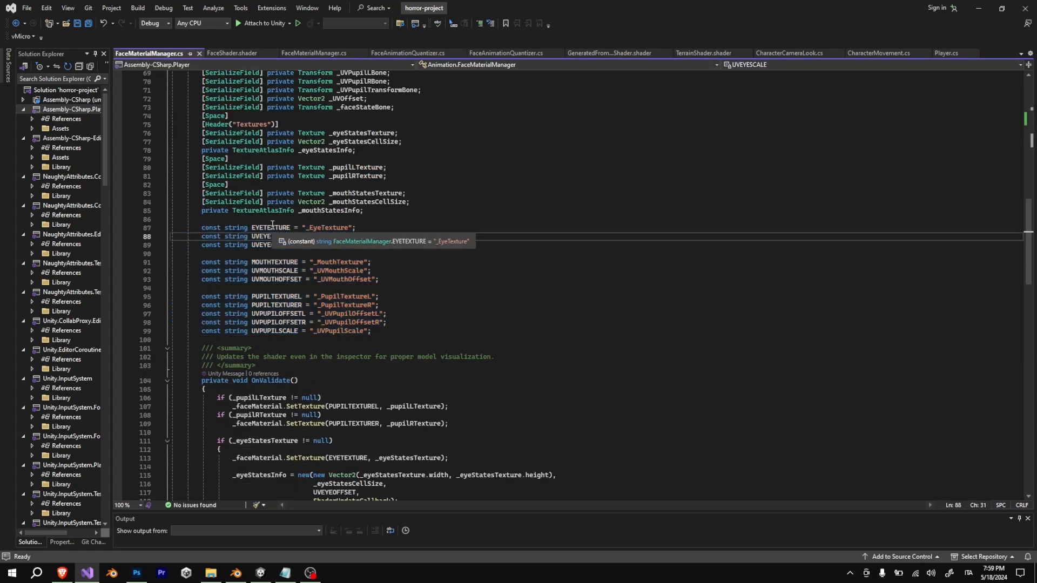
scroll(548, 224, down, 7)
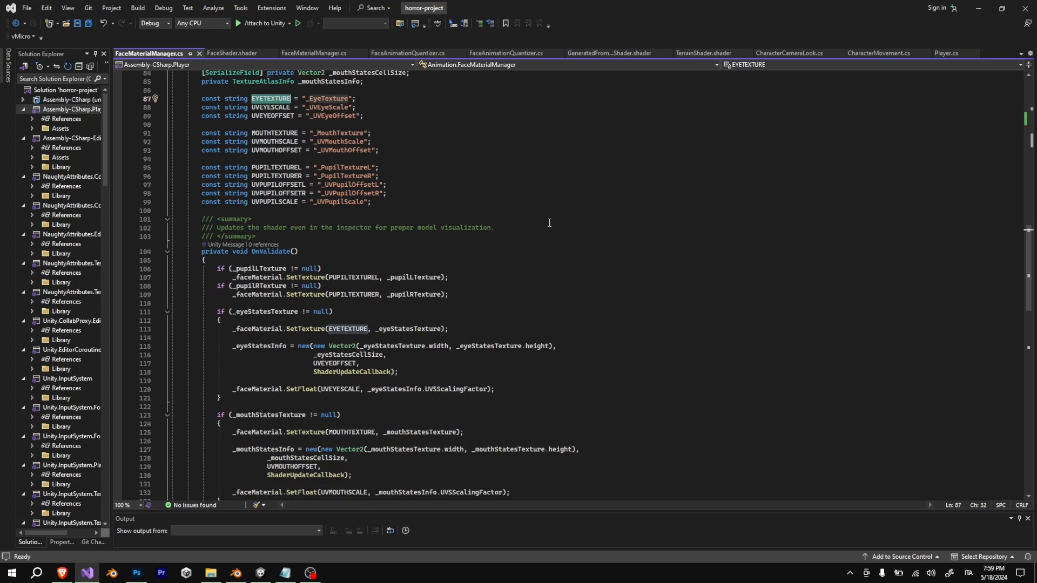
drag(421, 465, 123, 203)
scroll(309, 264, up, 11)
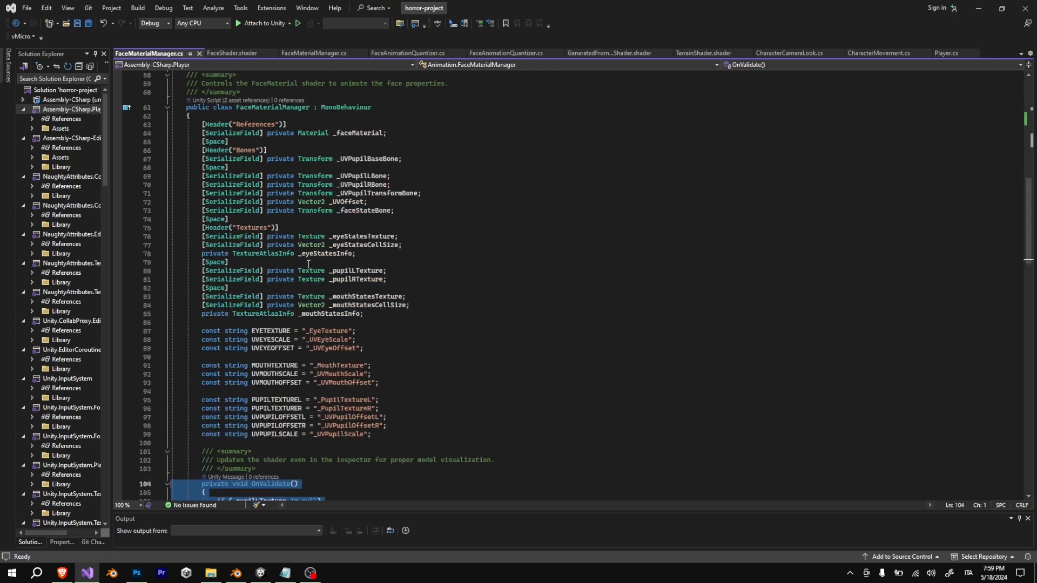
scroll(308, 264, down, 5)
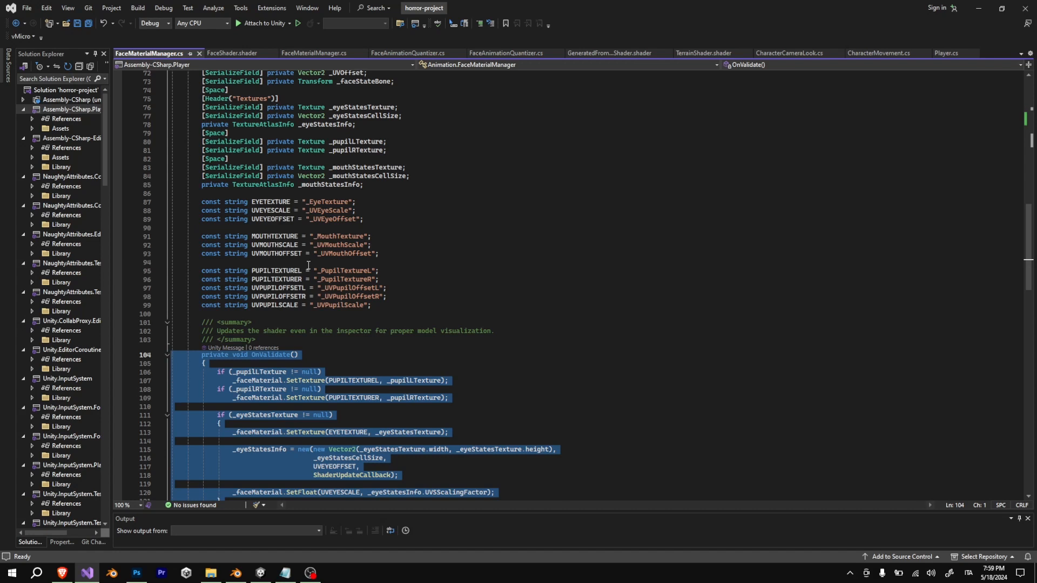
scroll(368, 248, down, 12)
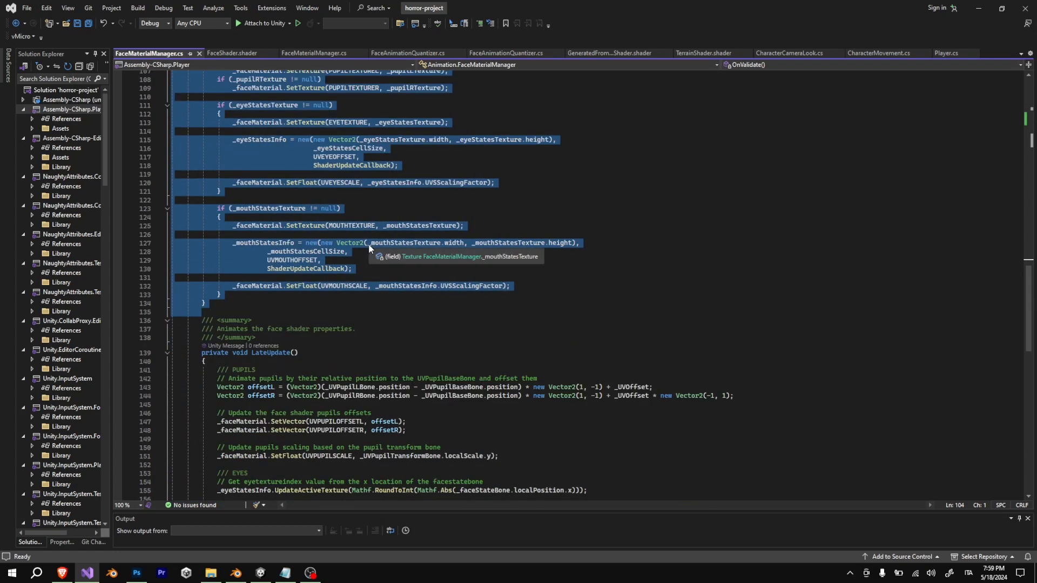
Highlight the LateUpdate method and its two lines computing offsetL and offsetR for the pupils
scroll(368, 248, down, 6)
drag(260, 381, 125, 199)
drag(733, 241, 153, 233)
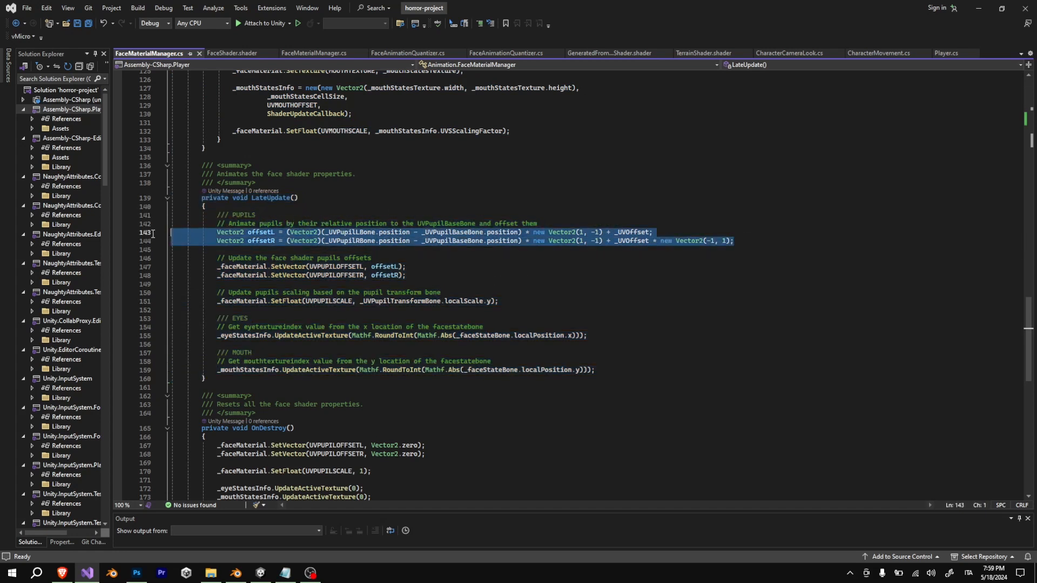
Highlight the two SetVector lines updating the pupil offsets in LateUpdate and examine the UVPUPILSCALE line
click(360, 223)
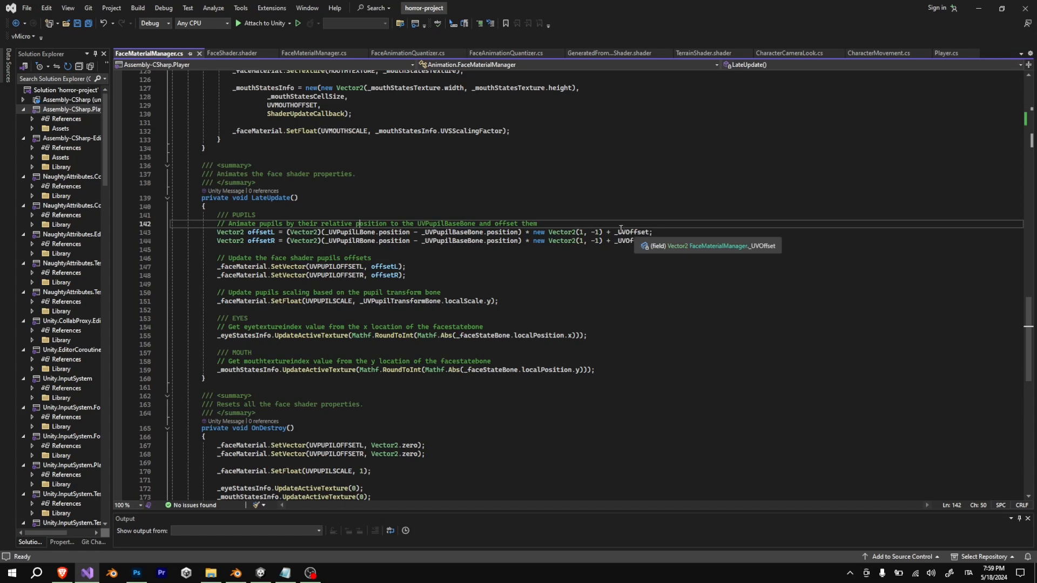
drag(444, 277, 140, 267)
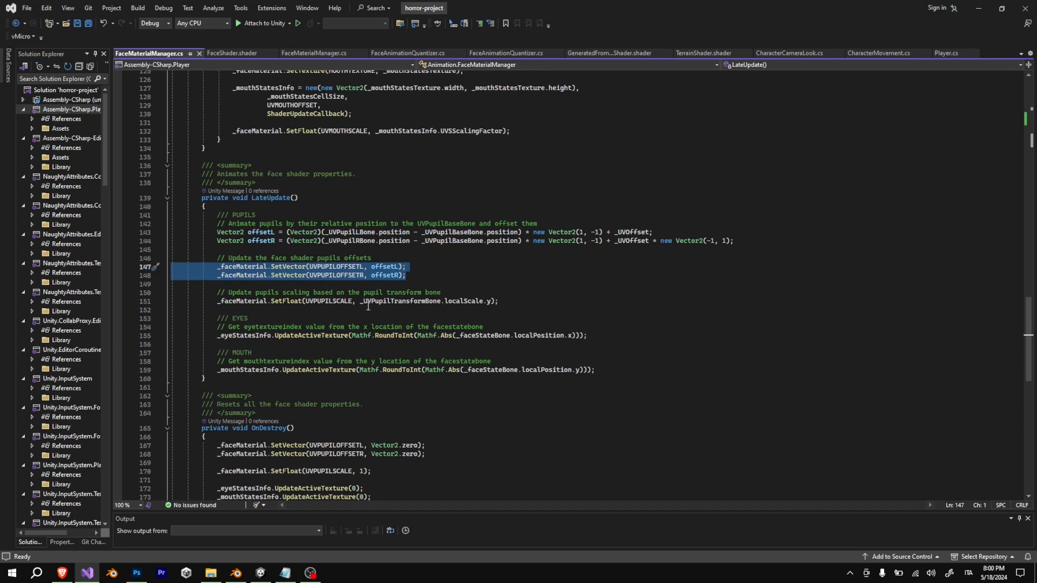
click(559, 308)
click(548, 302)
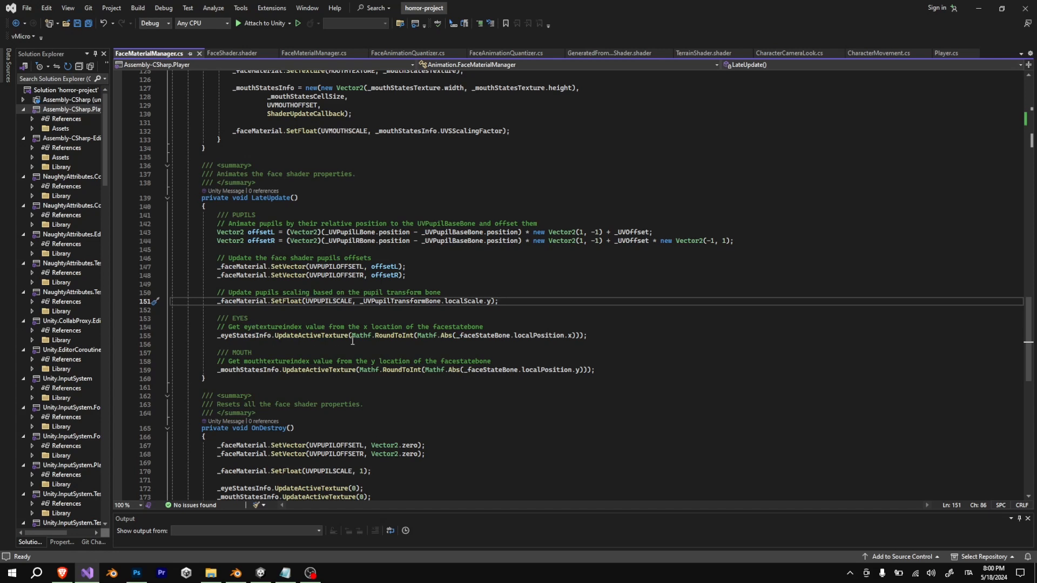
Highlight the body of the OnDestroy method and examine the ShaderUpdateCallback method below it
scroll(352, 340, down, 4)
drag(327, 404, 160, 337)
scroll(286, 413, down, 3)
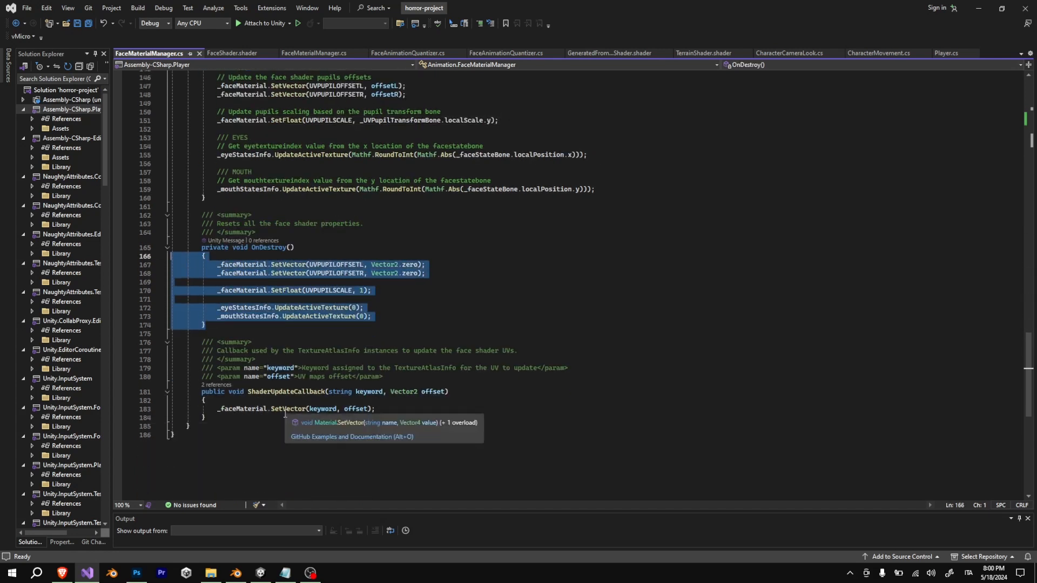
Examine the TextureAtlasInfo class, highlighting its UpdateActiveTexture method name and reviewing the grid size calculation in the constructor
scroll(319, 425, up, 20)
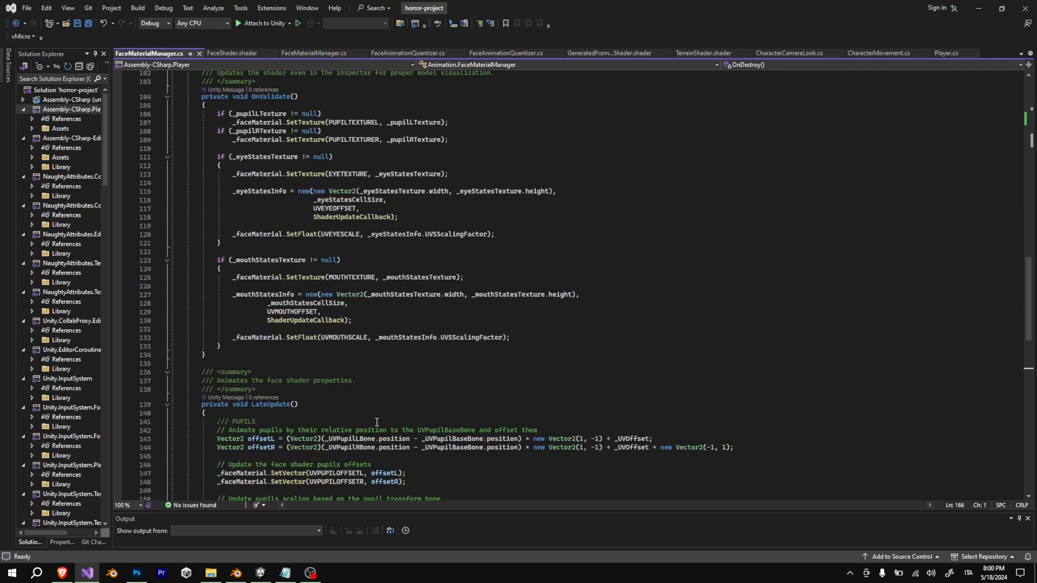
scroll(376, 422, up, 18)
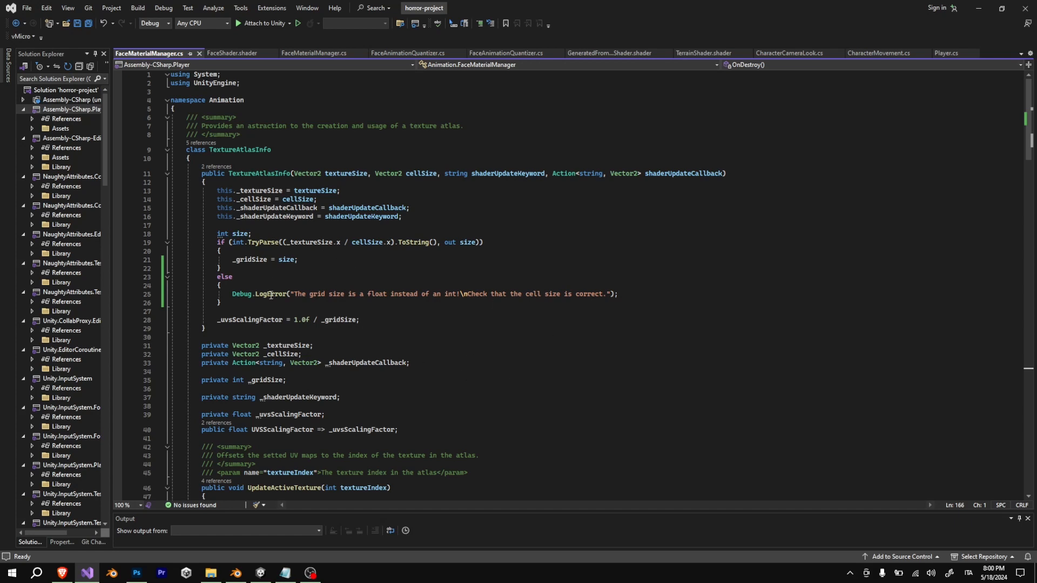
scroll(318, 295, down, 3)
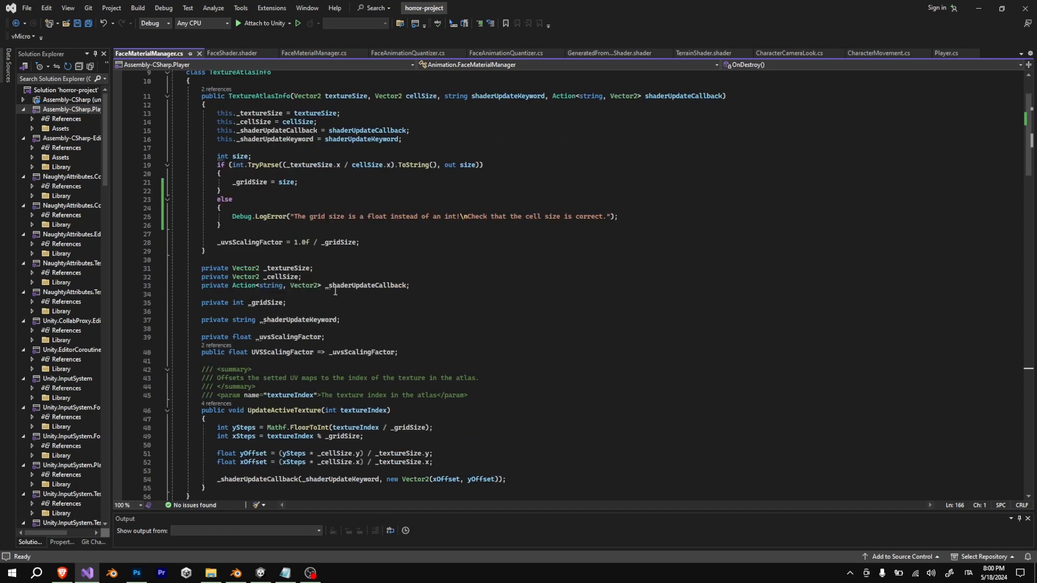
scroll(335, 291, down, 3)
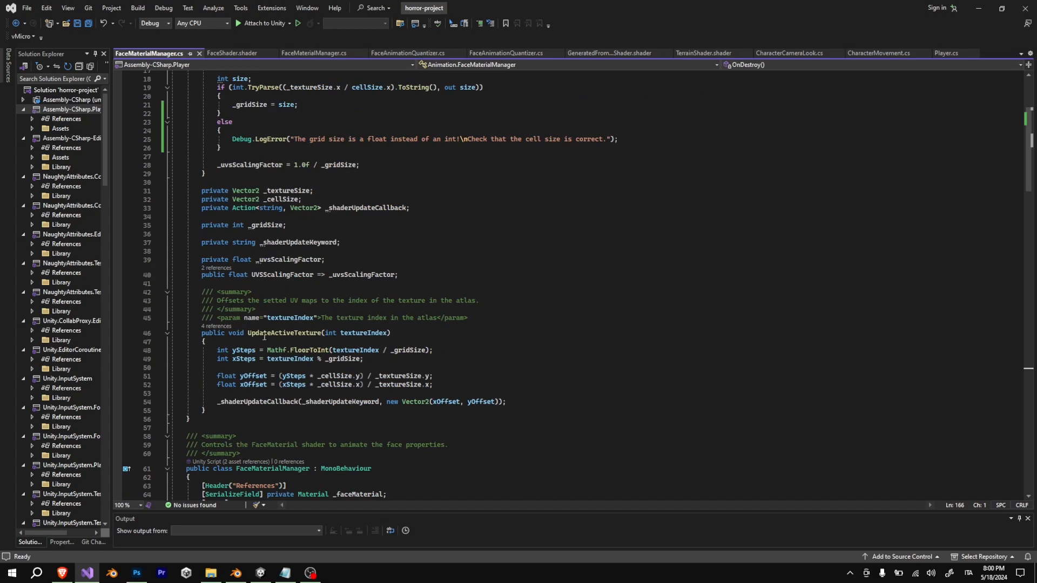
double_click(286, 333)
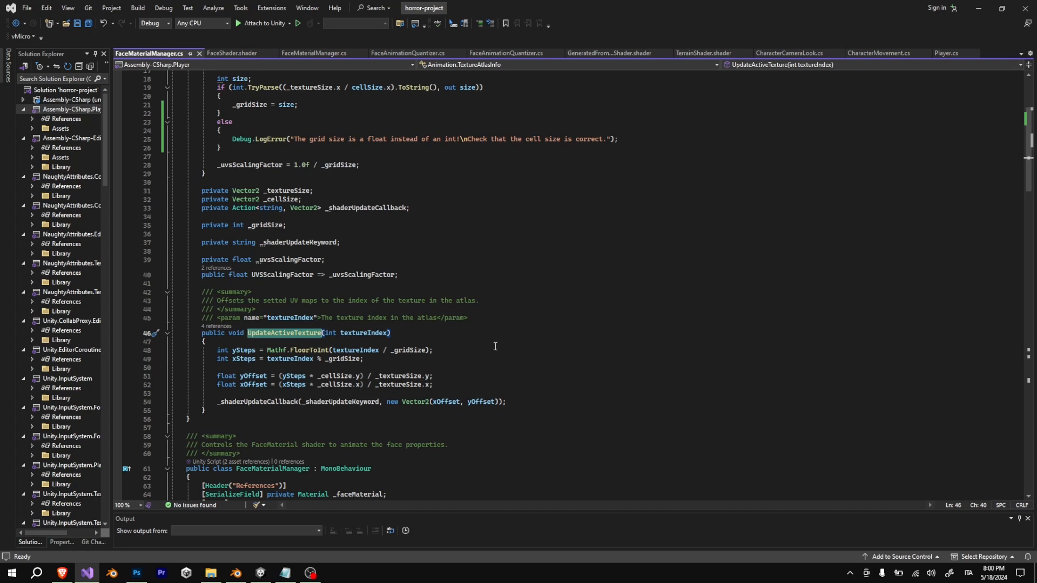
scroll(346, 313, up, 3)
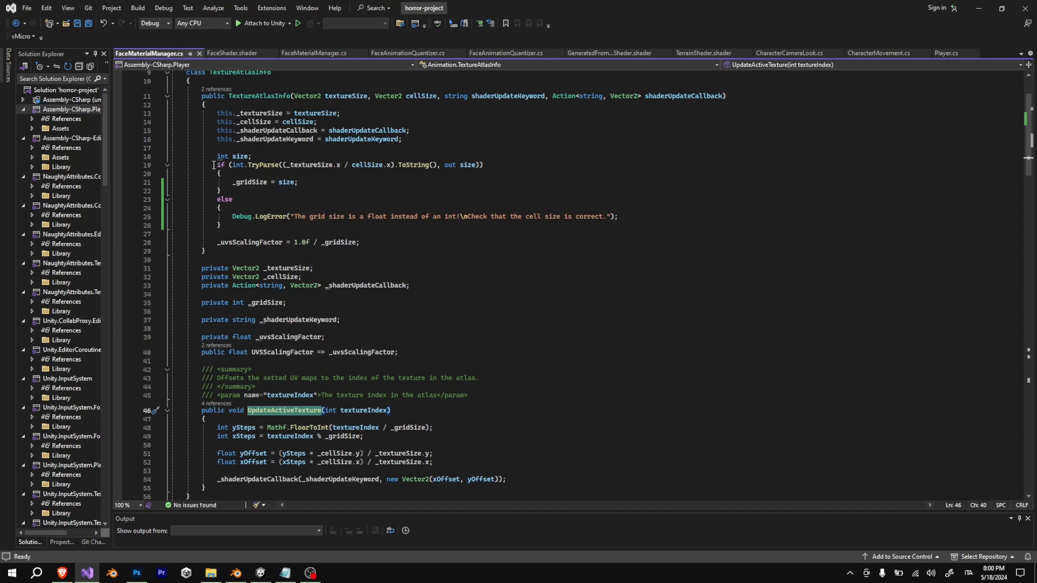
Switch to Unity and show the import settings of the alicetestexport model in the Models/Alice folder
click(970, 8)
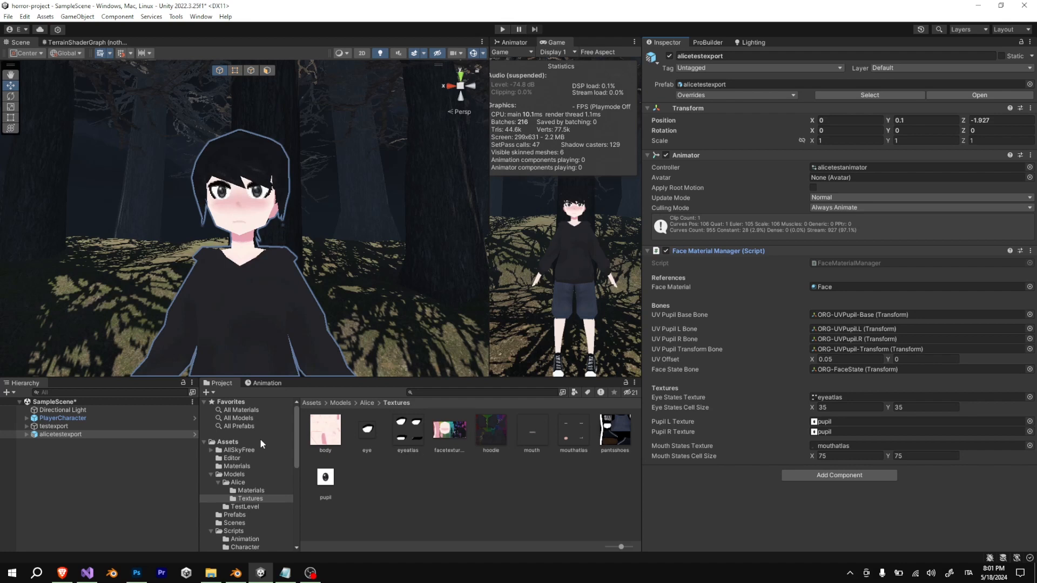
click(260, 440)
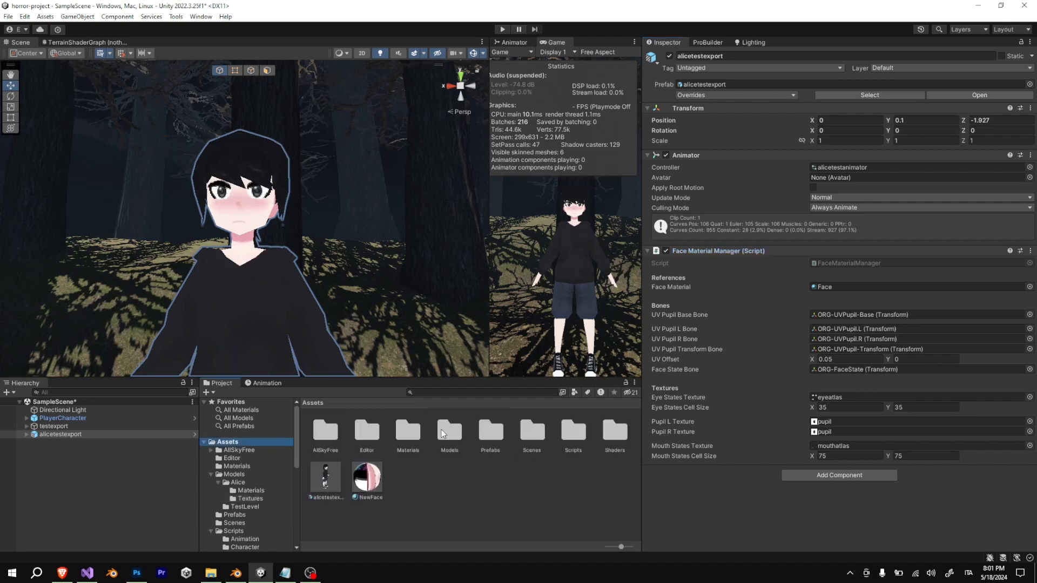
double_click(442, 429)
double_click(325, 430)
click(439, 430)
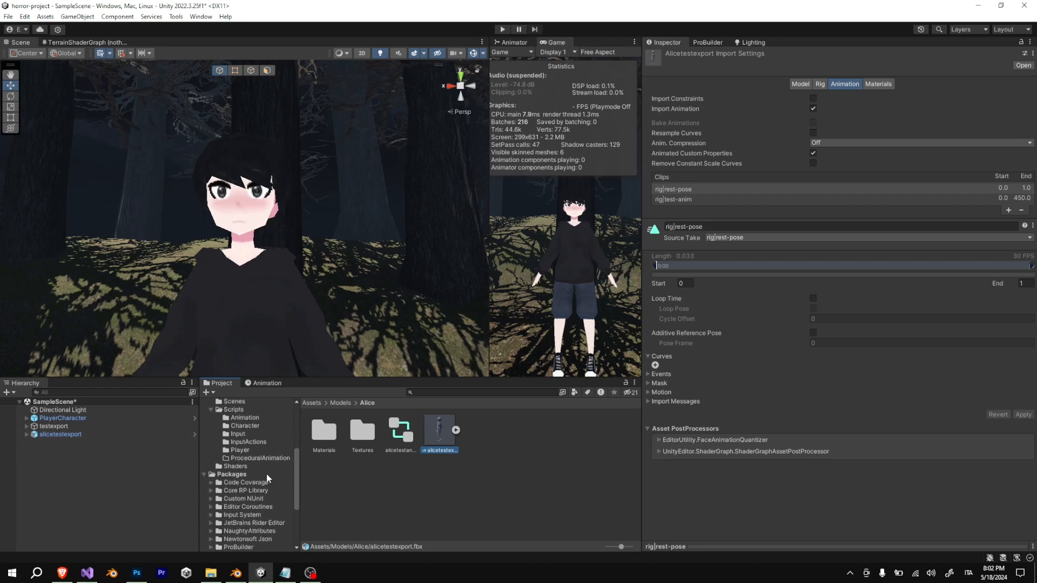
Find the FaceAnimationQuantizer script in the Assets/Editor folder and open it in Visual Studio
click(227, 442)
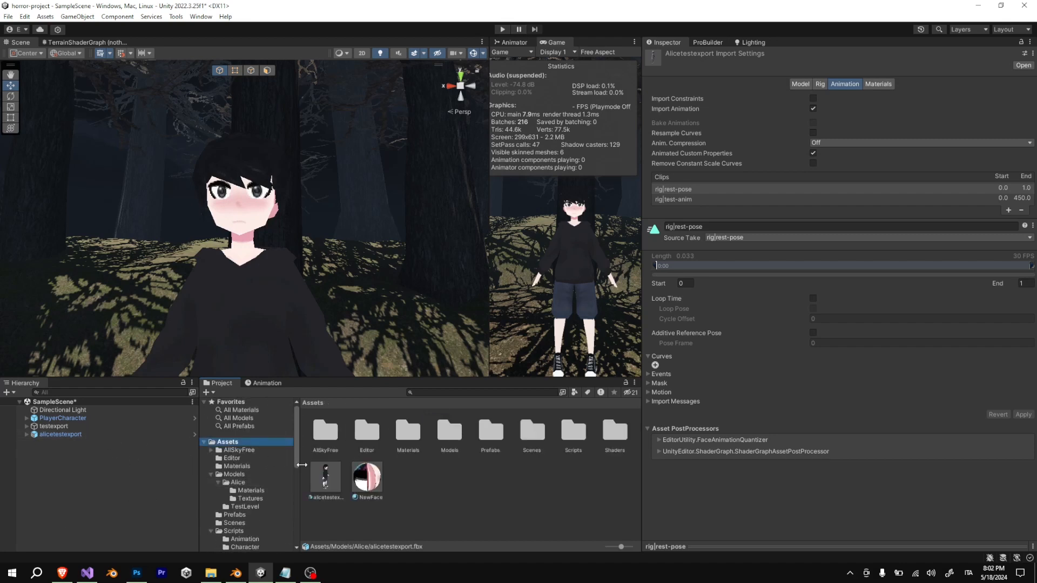
double_click(367, 432)
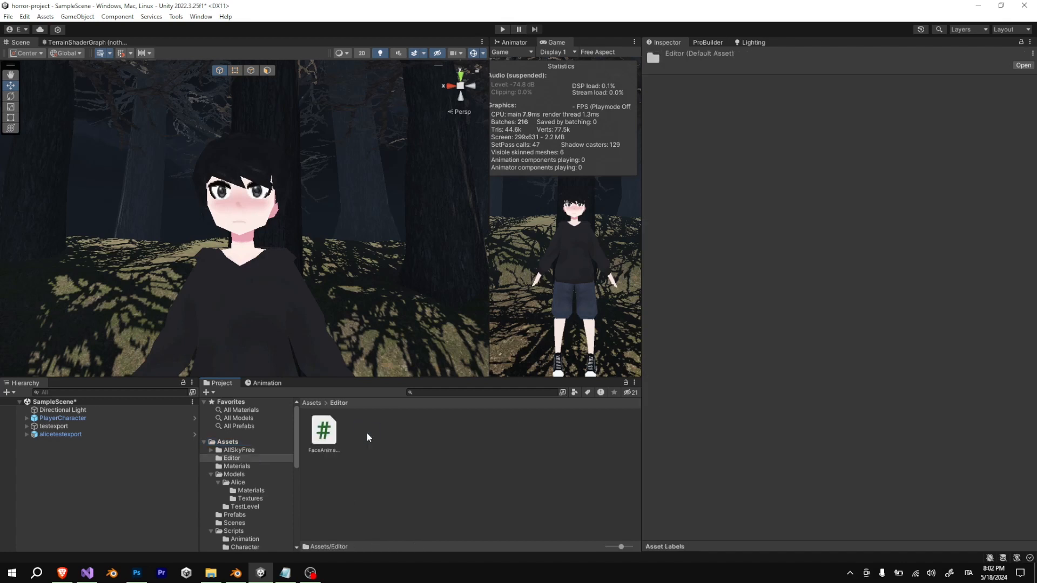
click(322, 437)
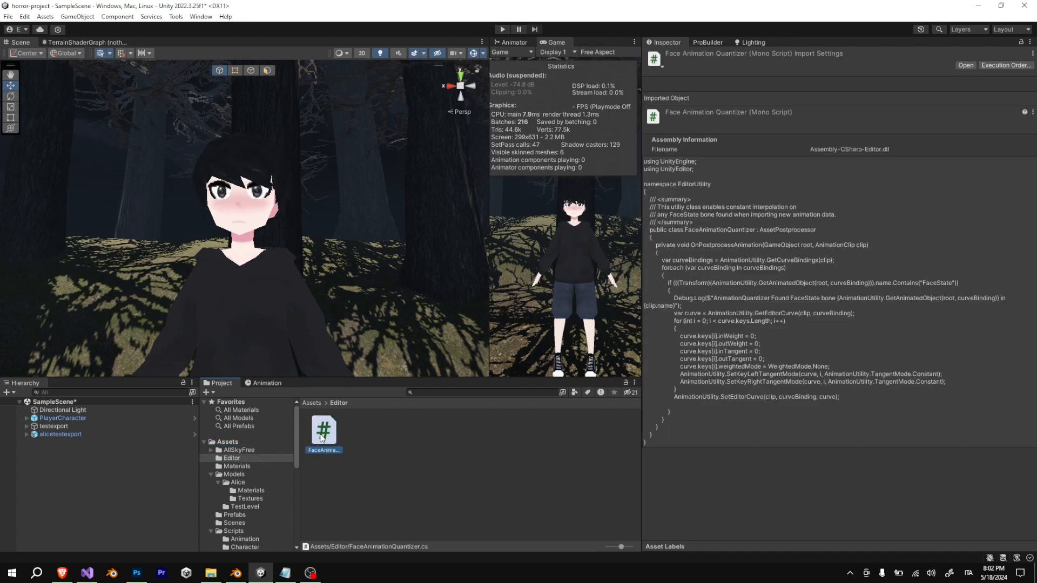
right_click(322, 437)
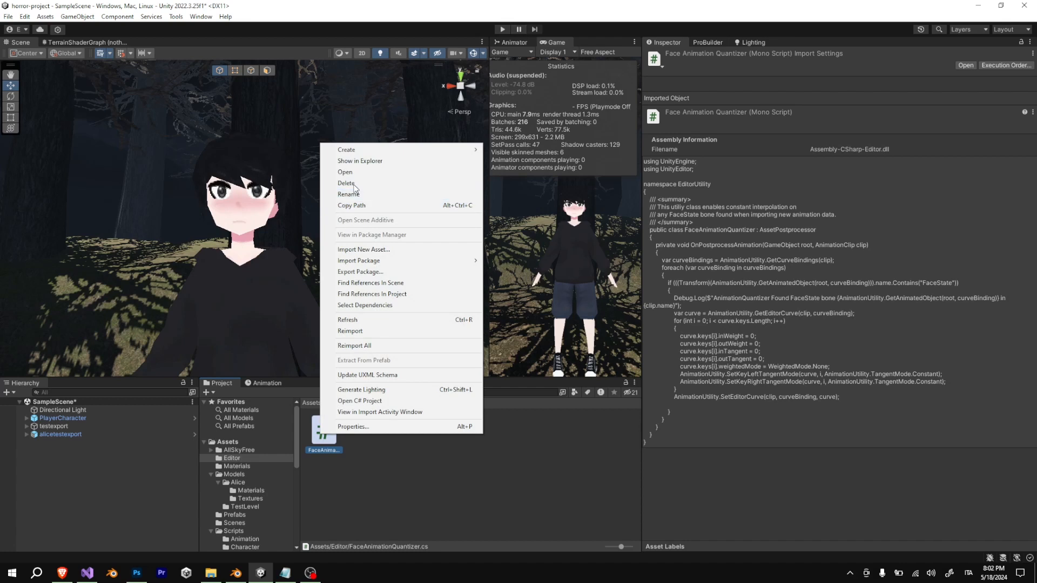
click(350, 495)
double_click(325, 434)
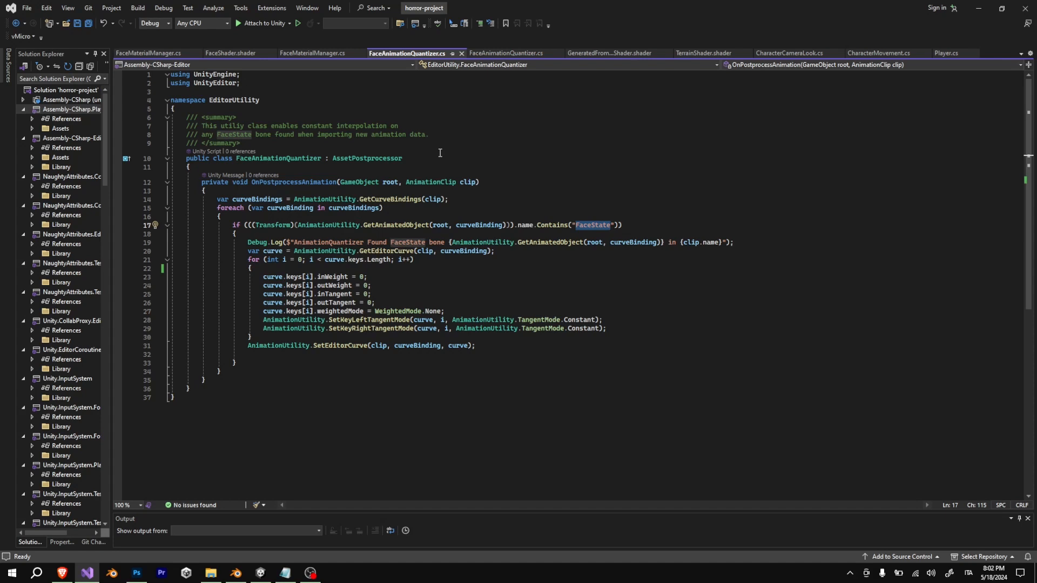
Examine OnPostprocessAnimation and highlight the lines setting each curve key's weights, tangents and constant tangent modes
mouse_move(258, 181)
click(648, 336)
drag(641, 324, 83, 278)
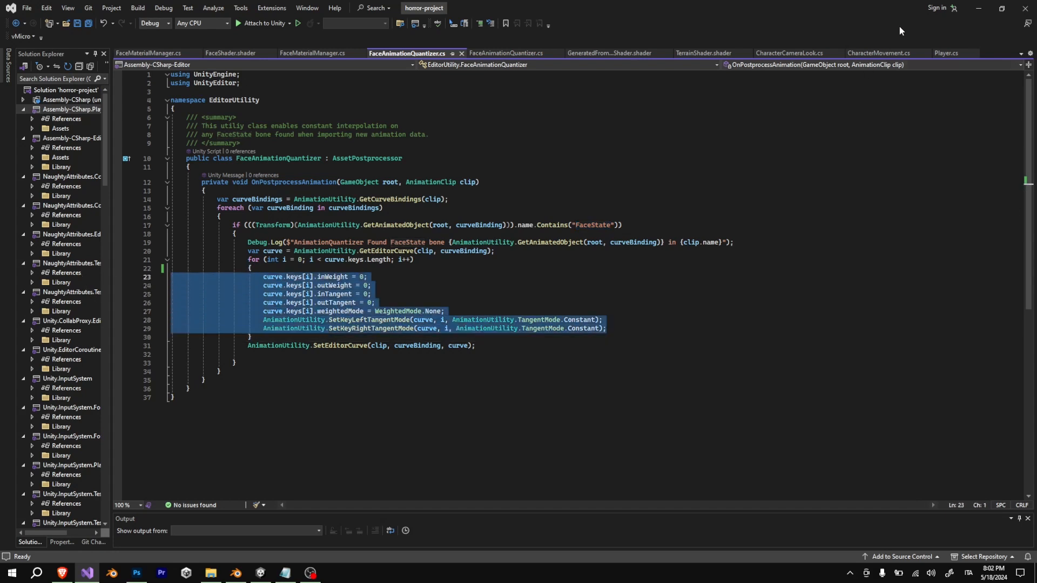
click(978, 8)
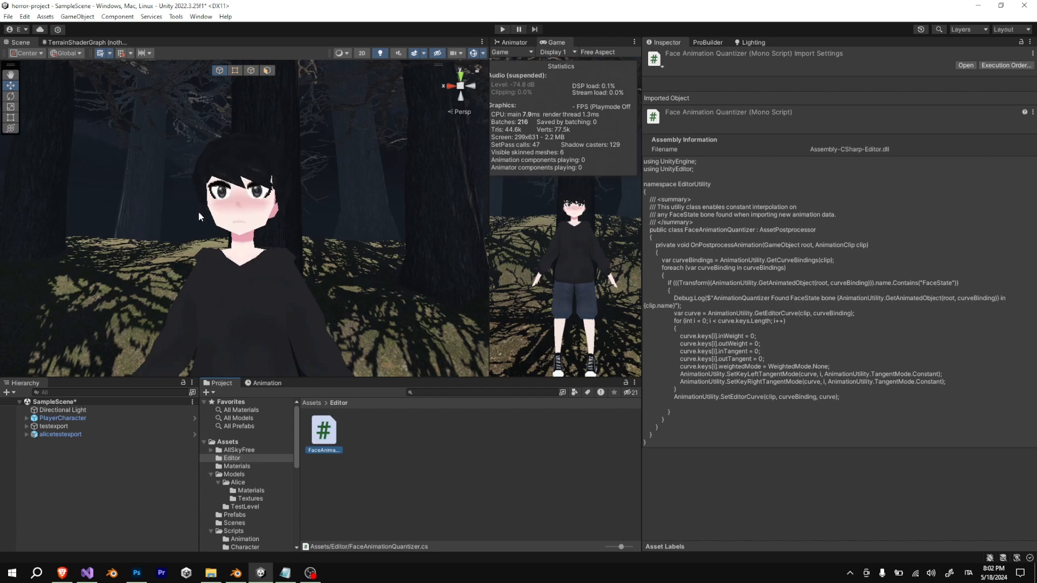
Return to the project's Assets folder in Unity and open the eye-states folder in File Explorer
click(229, 442)
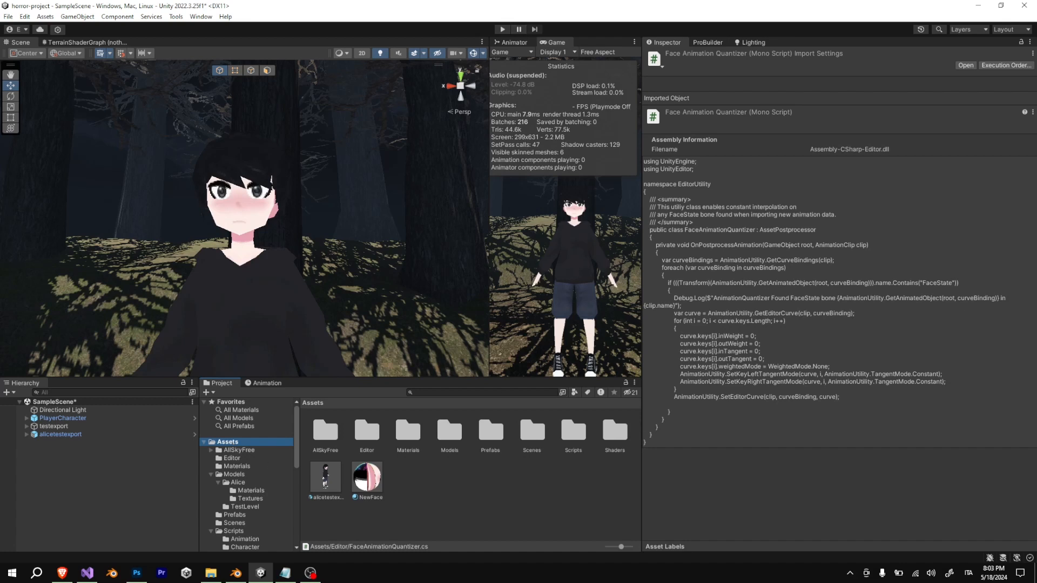
key(alt+Tab)
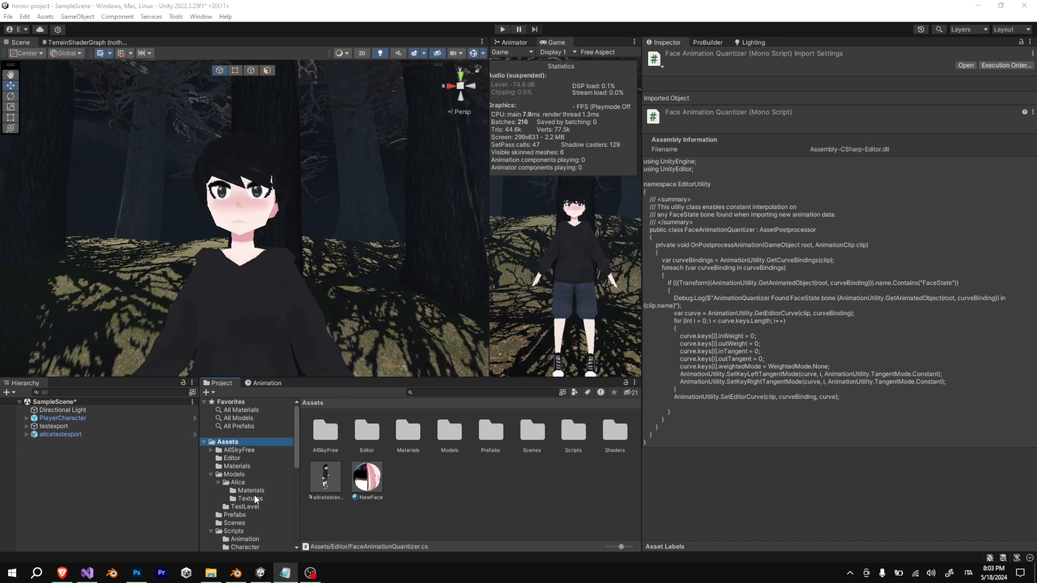
click(211, 572)
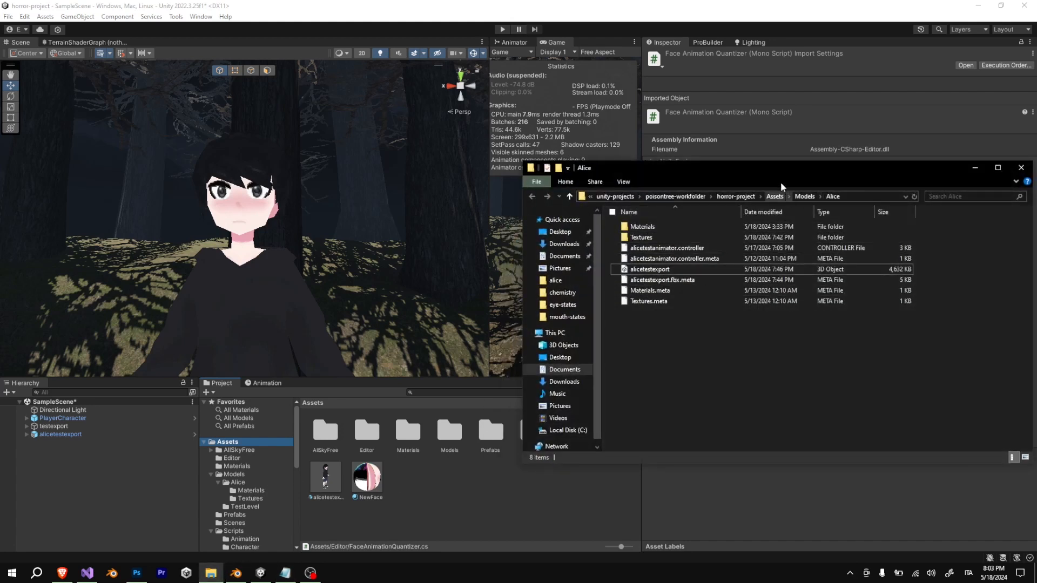
drag(774, 168, 635, 148)
click(665, 175)
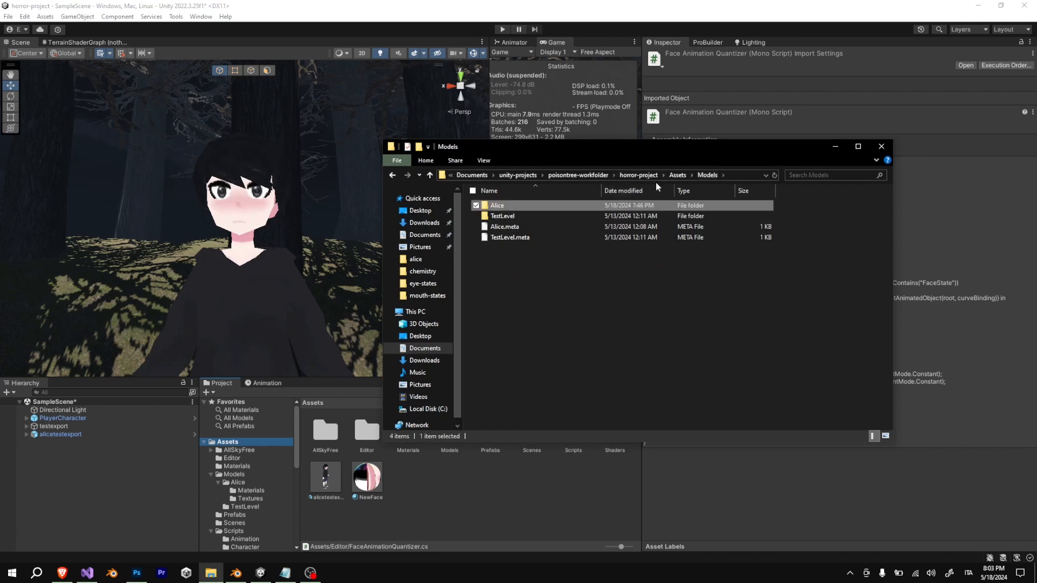
click(423, 284)
Switch to Photoshop and save the new eye drawing as eye004 in the eye-states folder
click(139, 573)
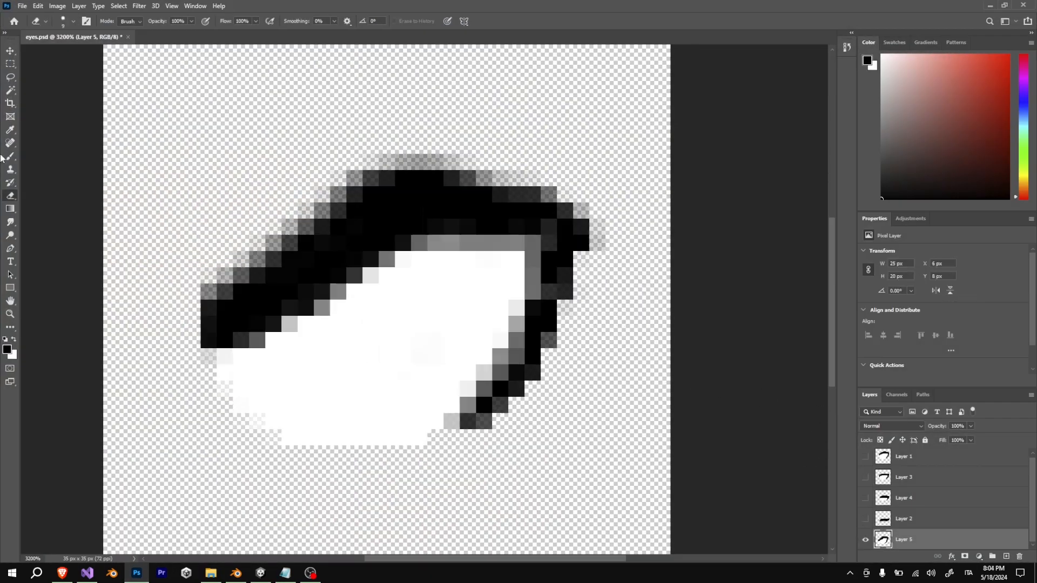
click(22, 6)
mouse_move(46, 157)
click(178, 153)
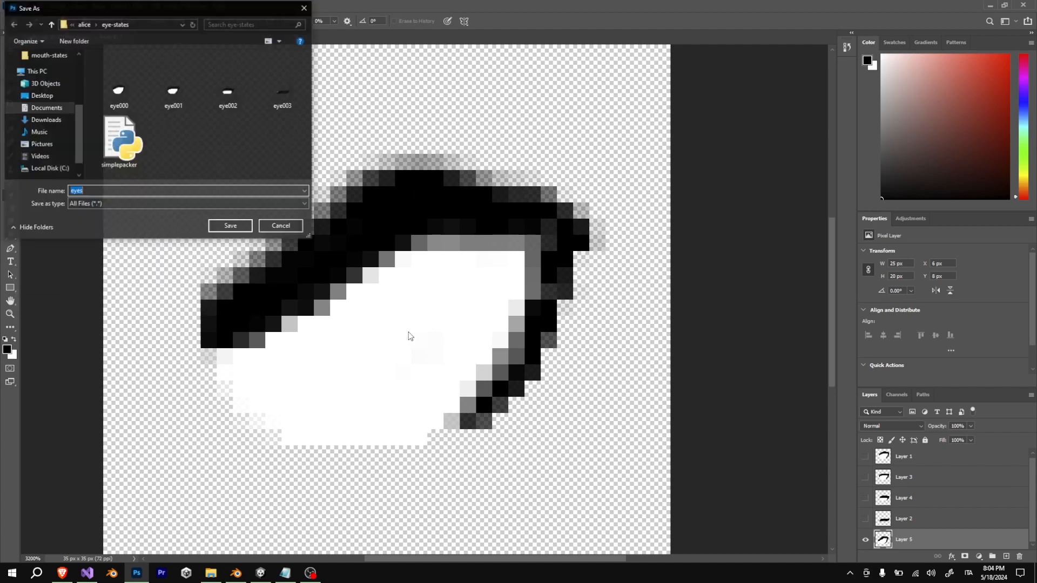
click(290, 103)
click(164, 192)
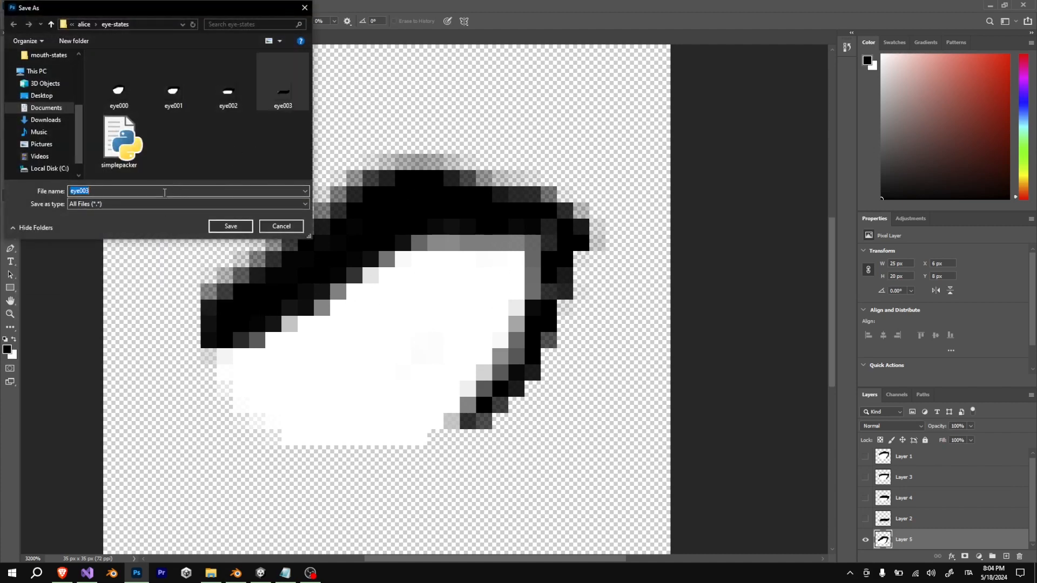
text(4eye004)
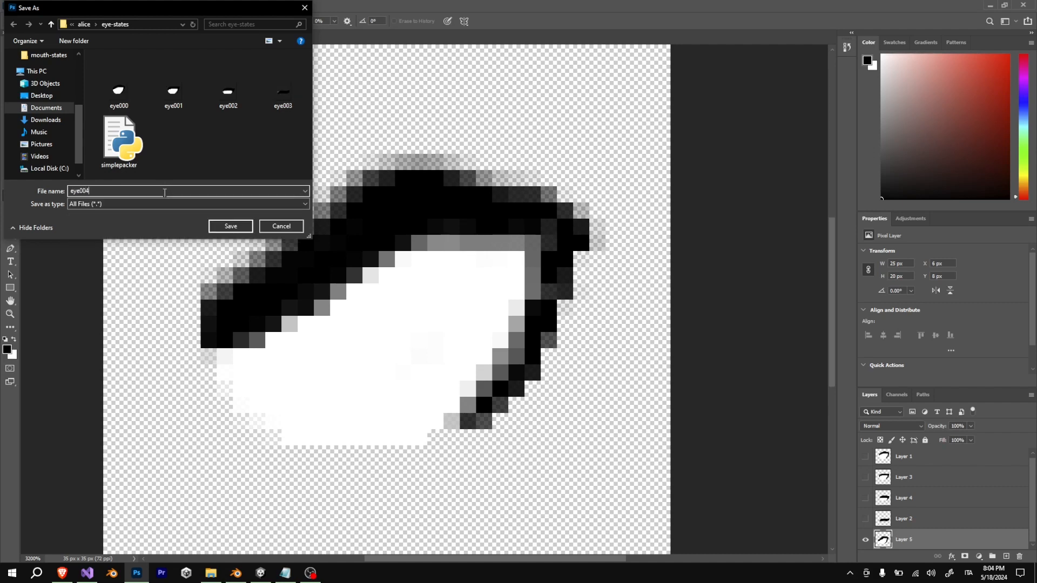
key(Return)
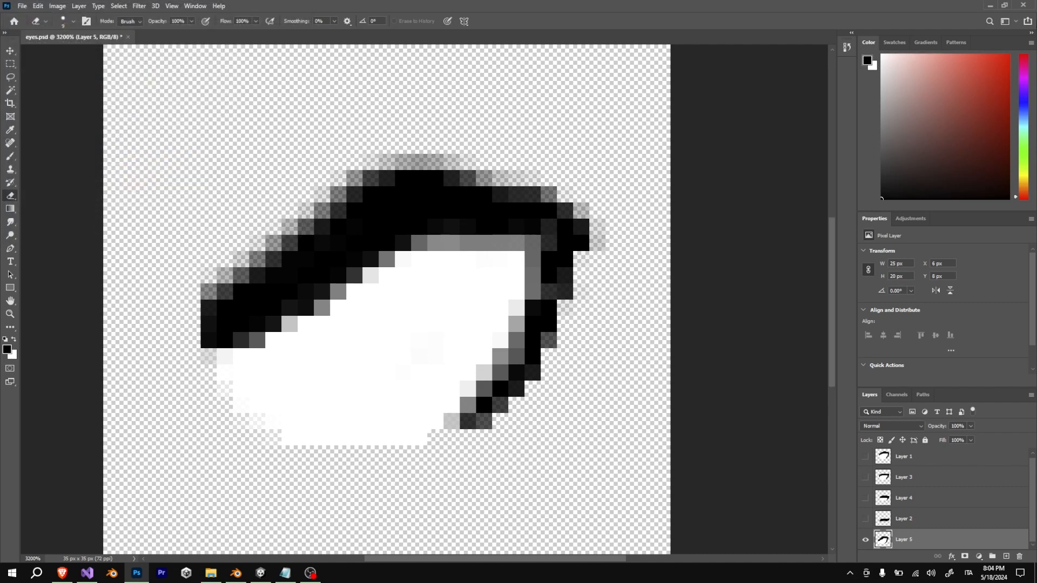
Return to the eye-states folder and run the simplepacker script to generate the eyeatlas image
click(989, 5)
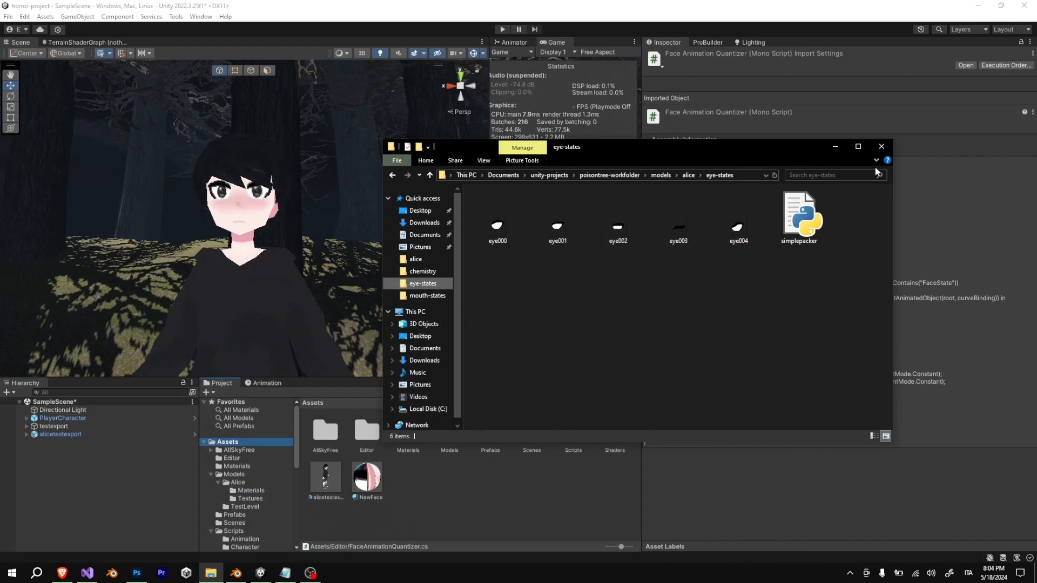
double_click(805, 235)
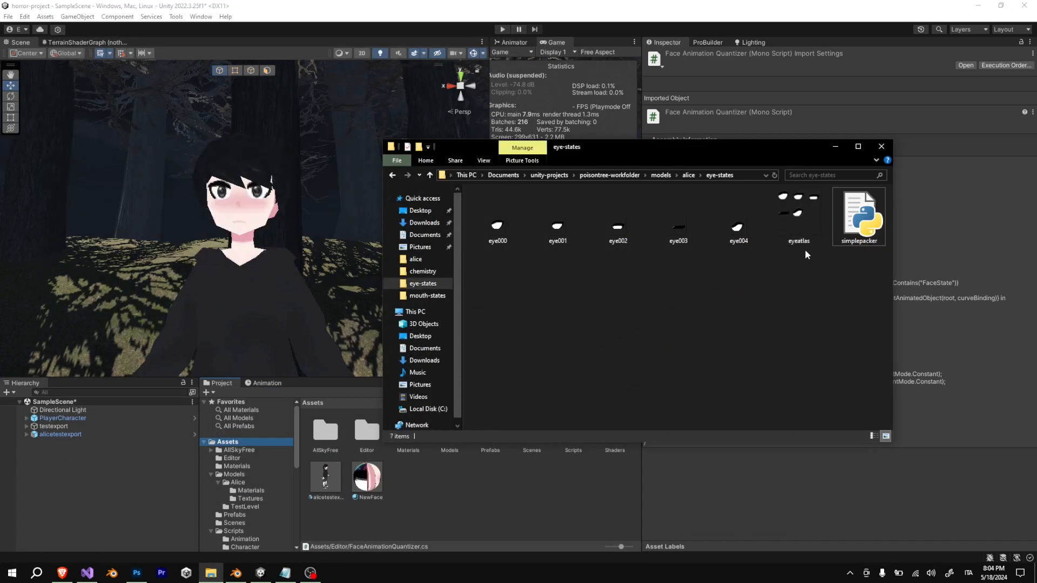
Return to Unity, browse to Models > Alice > Textures, and show the Textures folder in File Explorer
click(435, 507)
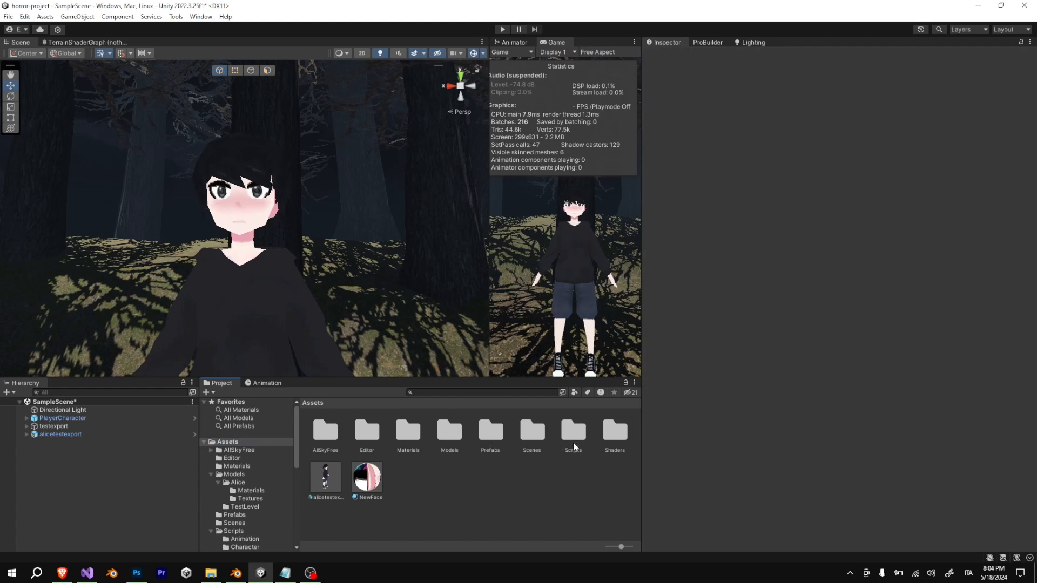
double_click(450, 445)
click(357, 439)
click(241, 482)
double_click(361, 432)
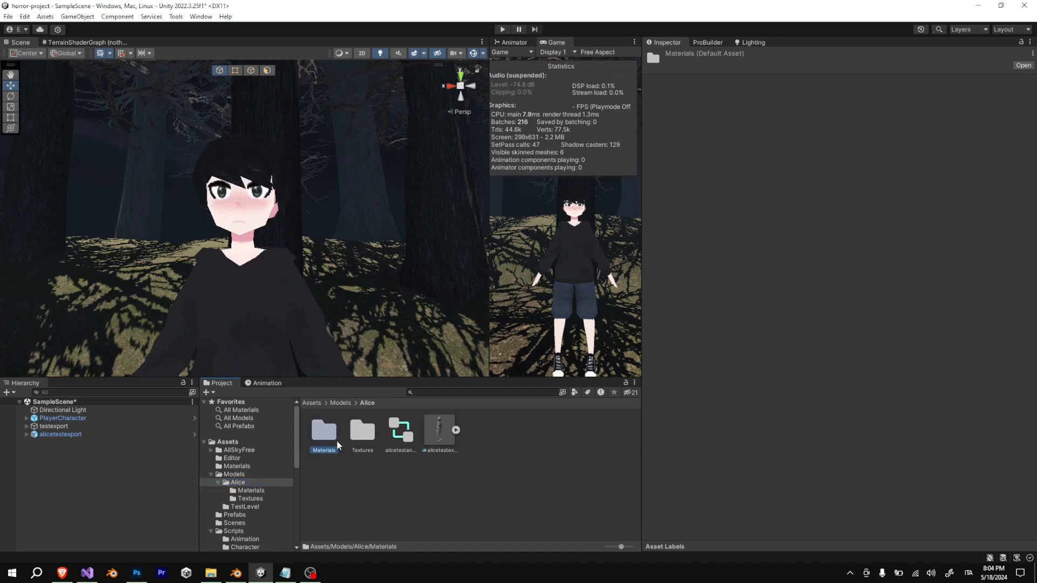
right_click(427, 468)
click(448, 210)
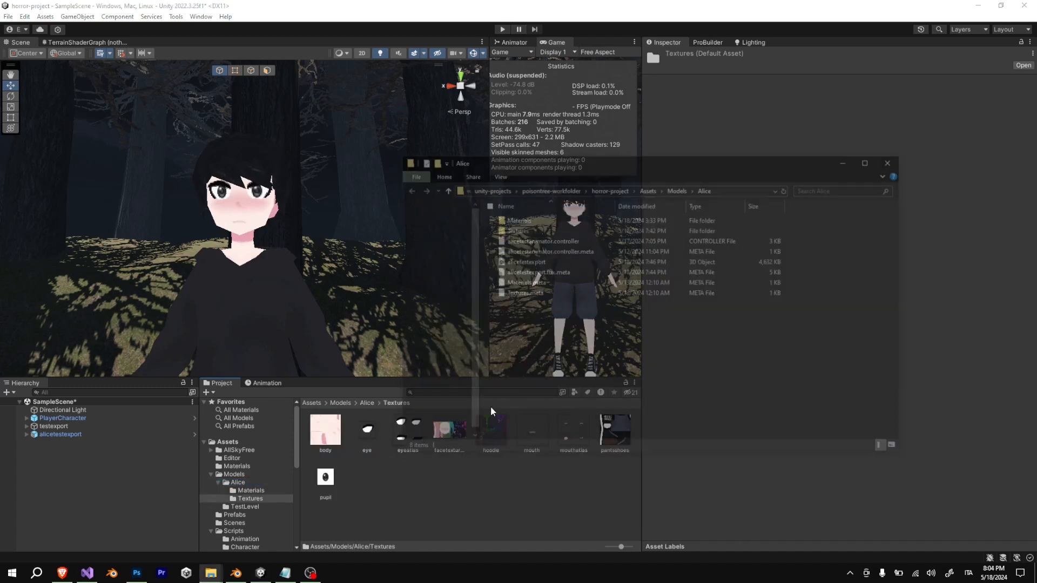
Move the new eyeatlas from the eye-states folder into Alice's Textures folder, replacing the existing file, and select it in Unity
mouse_move(211, 572)
mouse_move(220, 547)
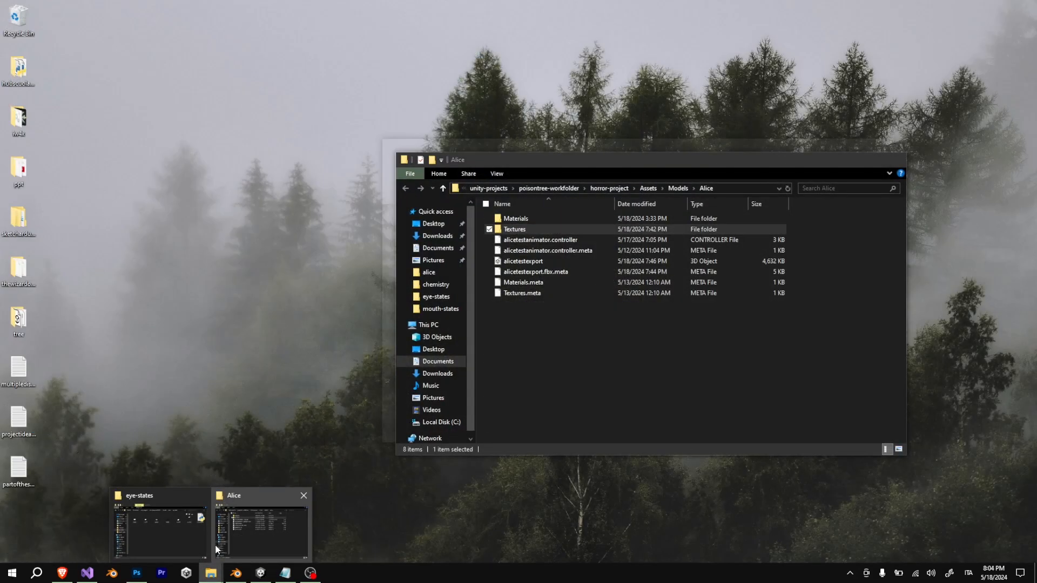
click(159, 532)
drag(696, 151, 839, 287)
drag(929, 356, 518, 230)
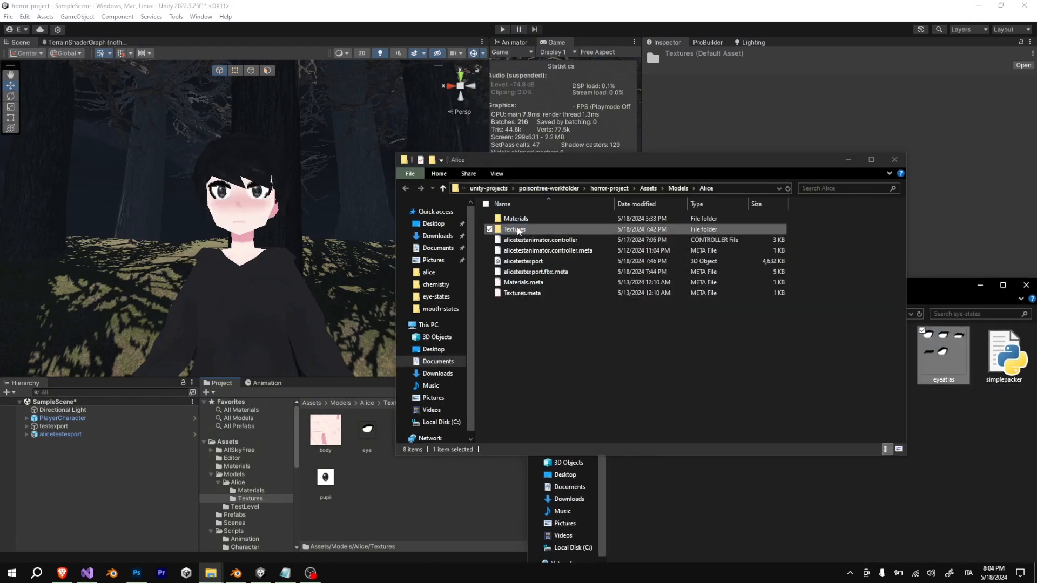
click(515, 210)
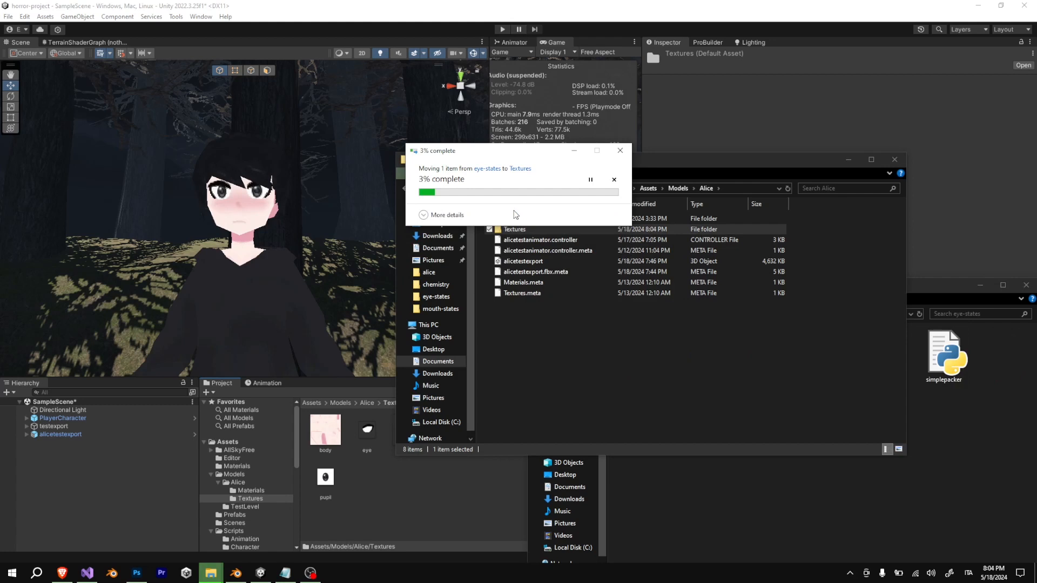
click(350, 500)
click(397, 439)
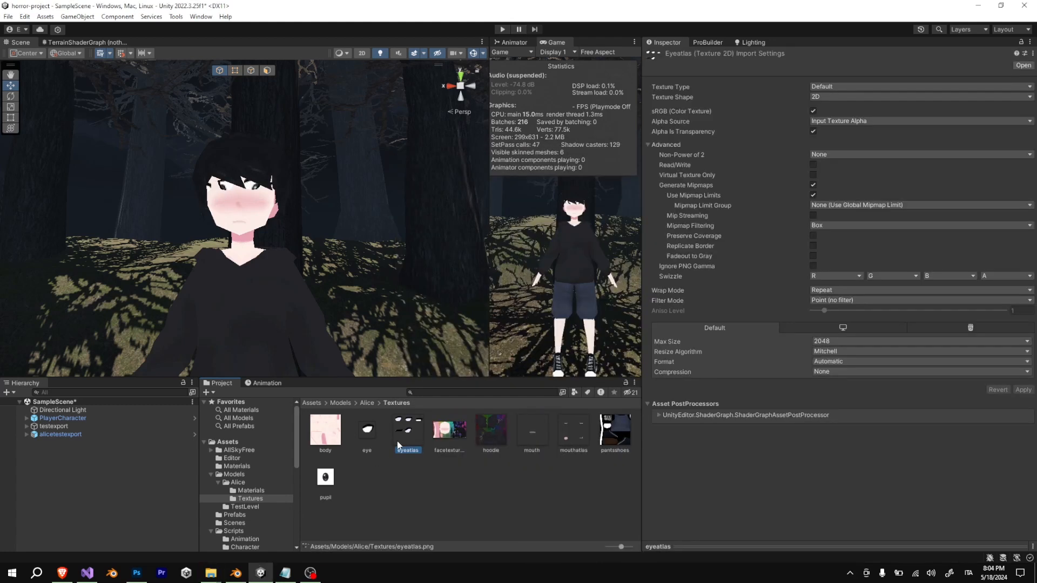
On alicetestexport's Face Material Manager, check the Eye States Texture choices and re-enter 35 as the Eye States Cell Size
mouse_move(213, 575)
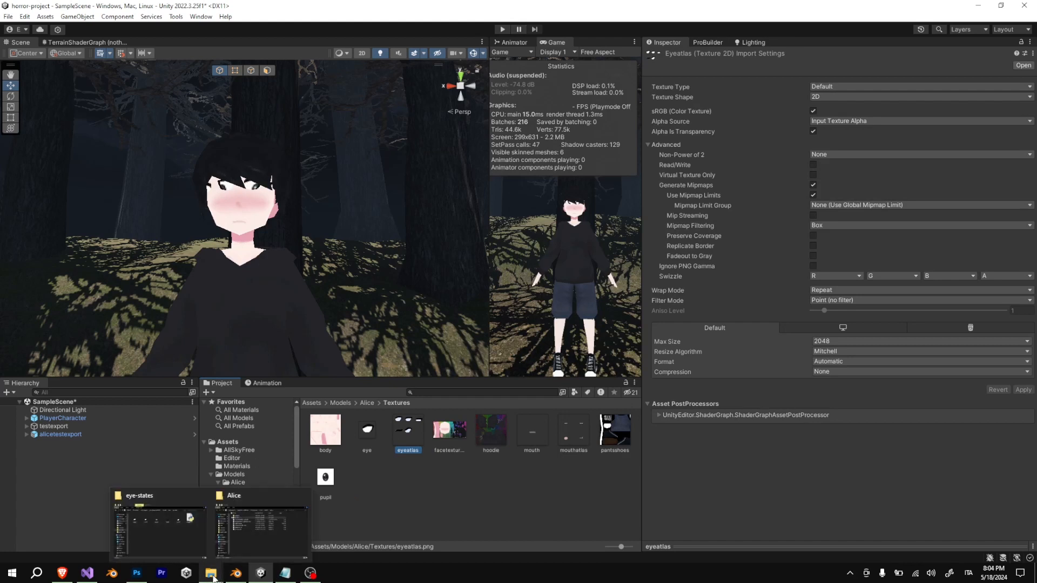
click(109, 433)
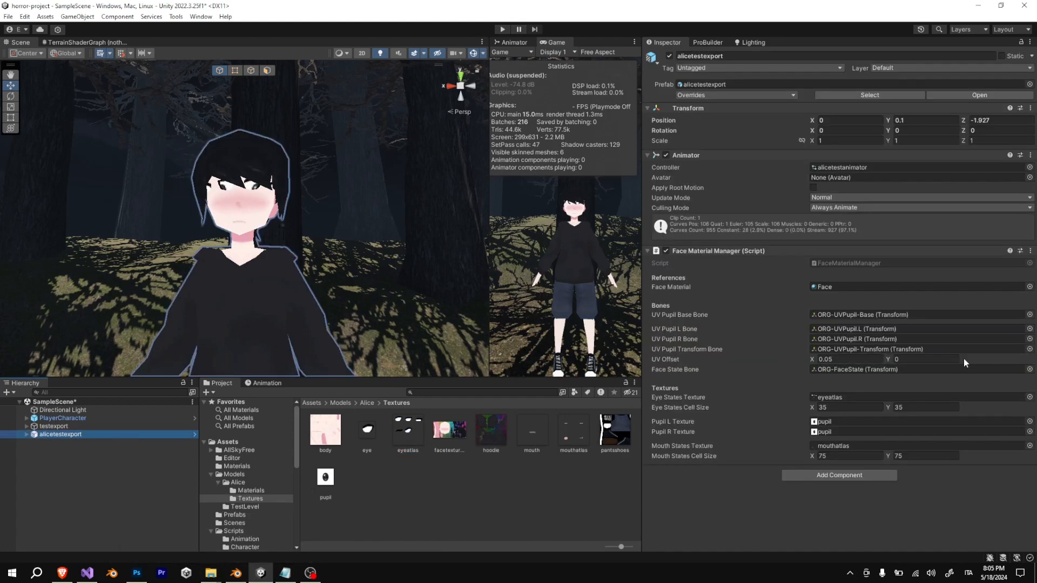
click(1029, 396)
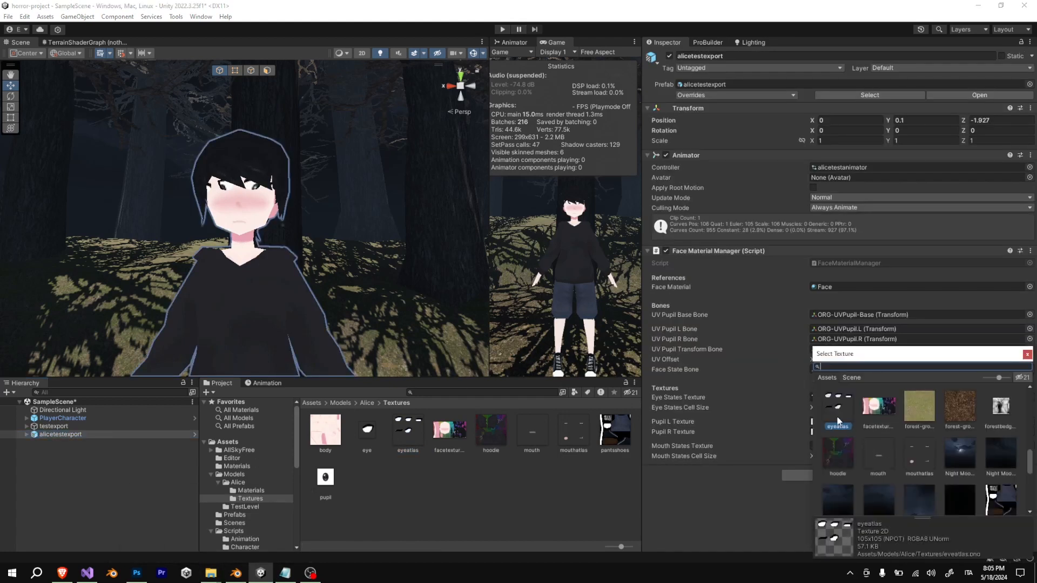
click(1028, 355)
click(847, 409)
text(35)
key(Return)
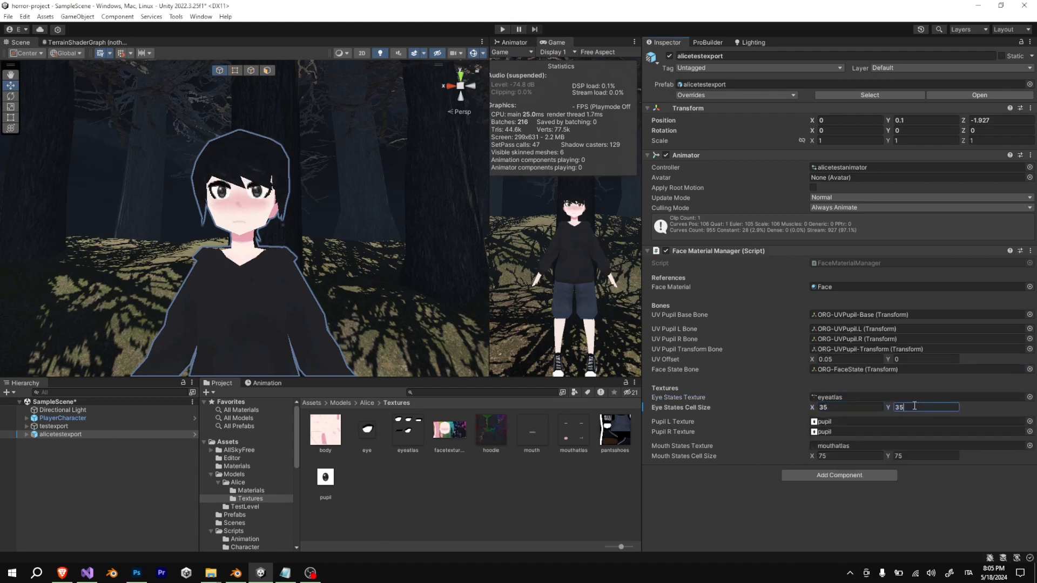
right_drag(285, 177, 324, 185)
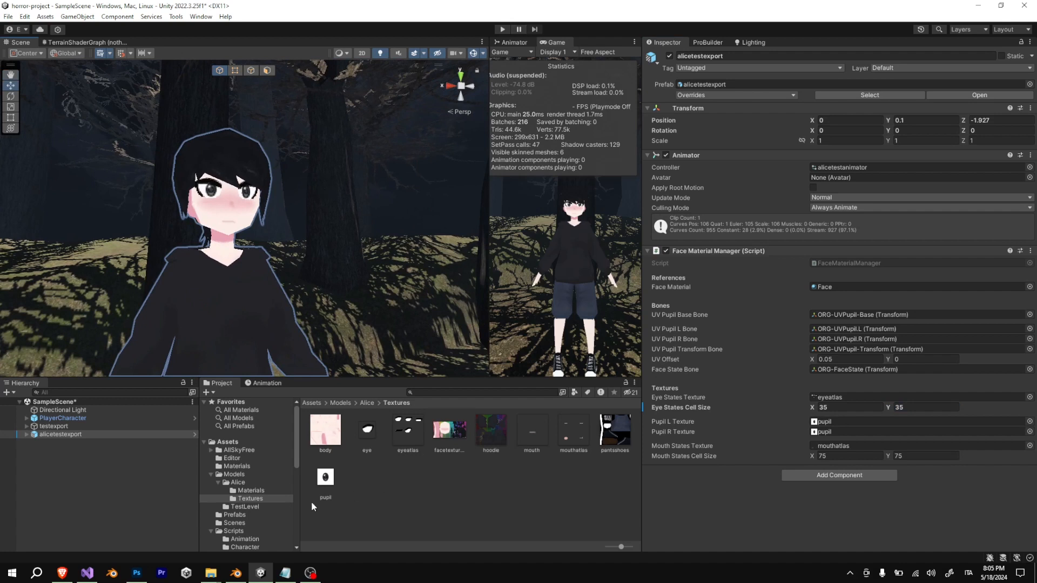
Switch to Blender's Shading workspace and reopen the image file of the face material's eye000.png texture node
click(236, 573)
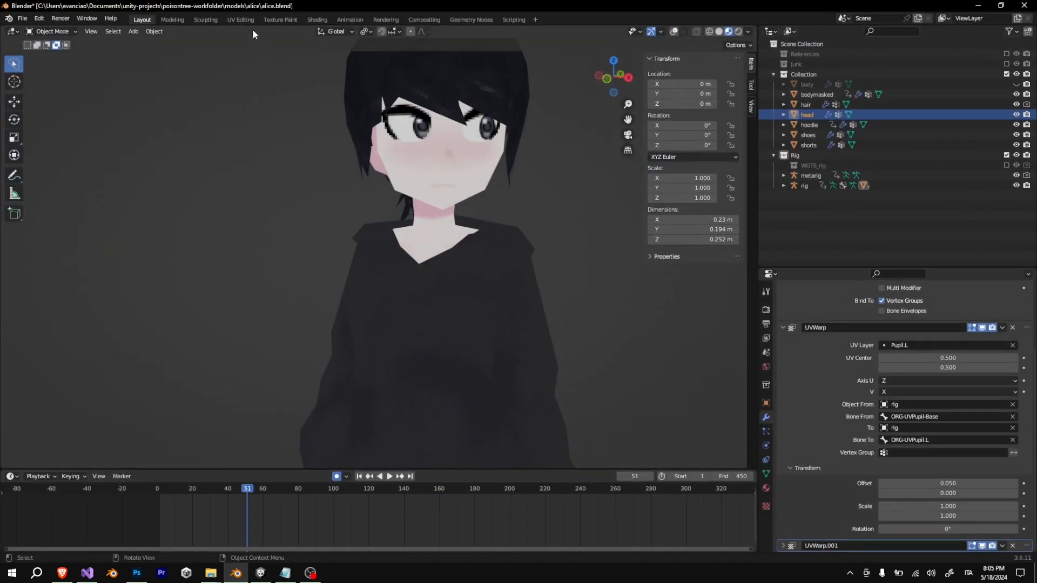
click(317, 20)
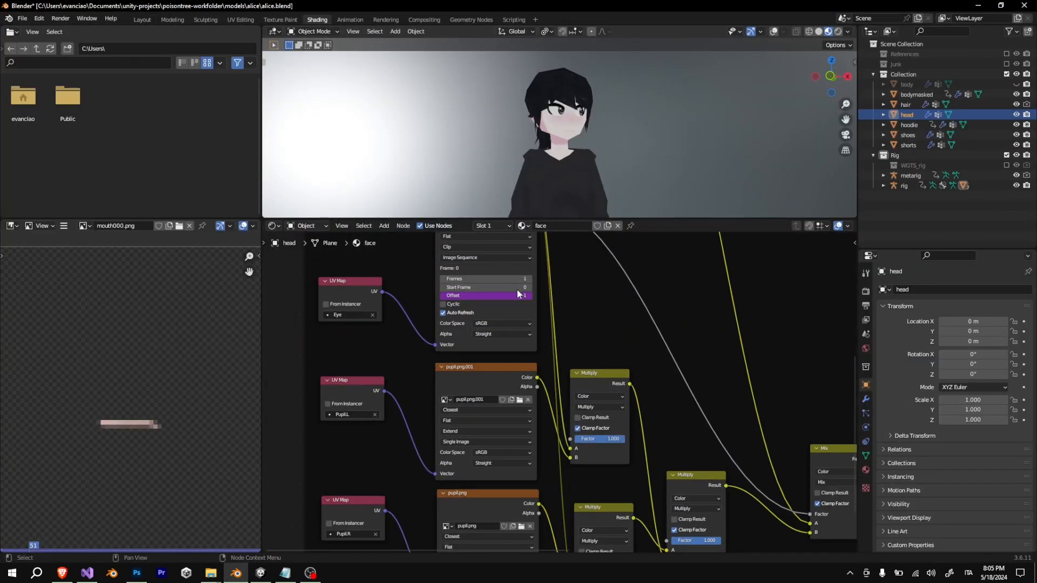
scroll(518, 294, up, 5)
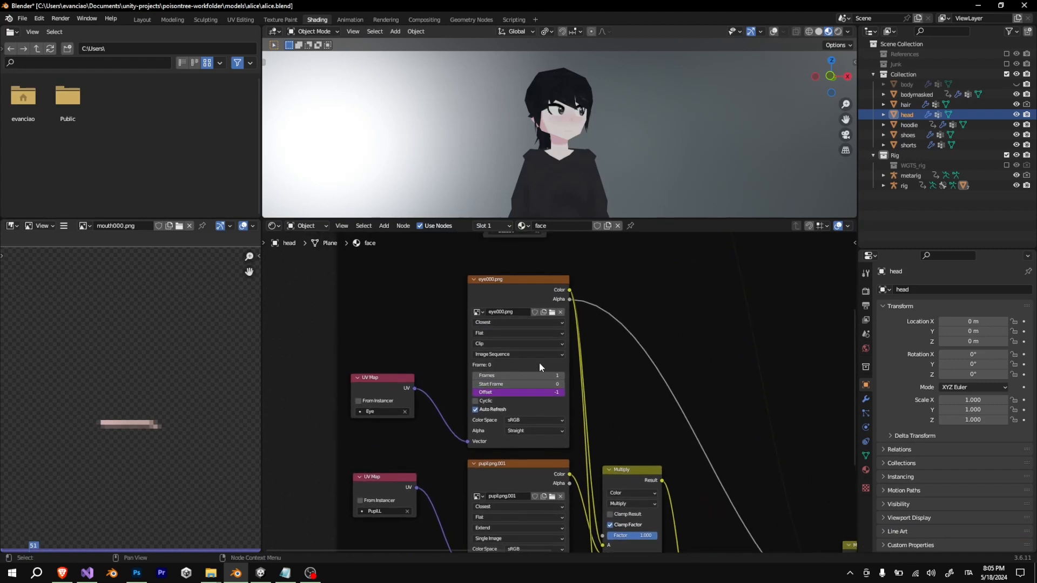
click(552, 312)
double_click(380, 216)
Go to the Animation workspace, hide the metarig, and put the rig in Pose Mode
click(142, 19)
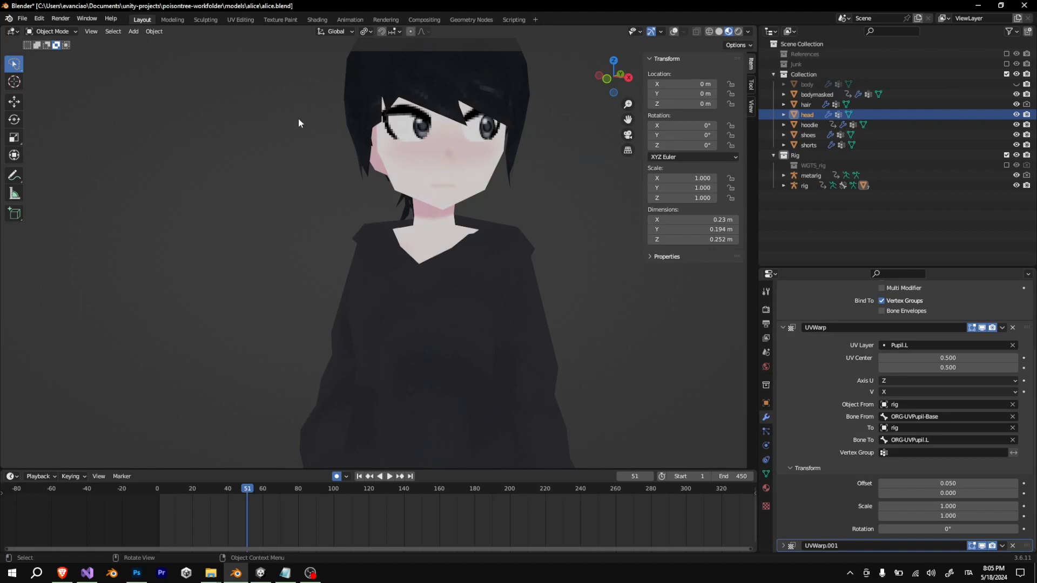
click(350, 19)
click(354, 32)
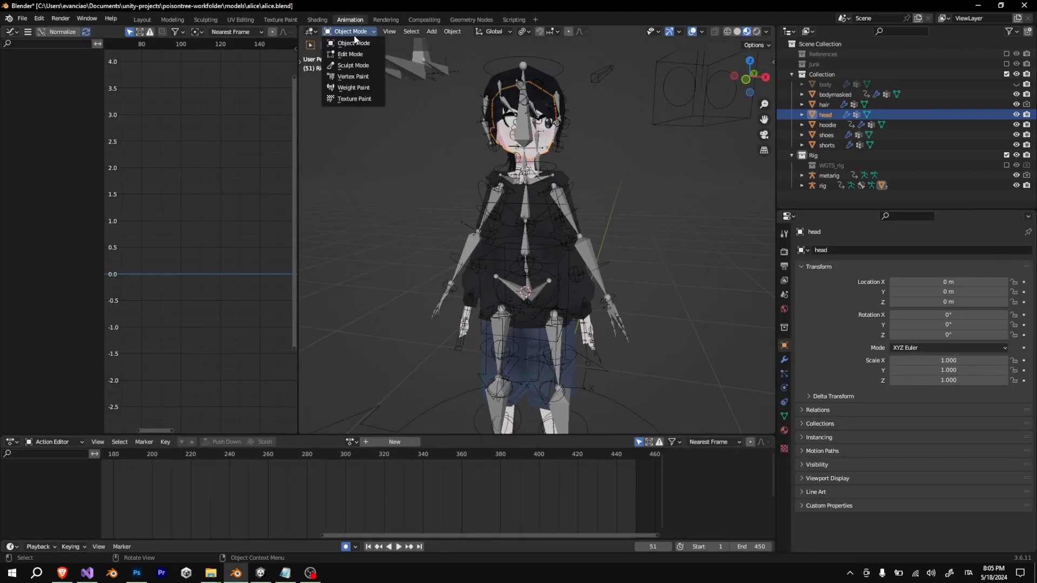
click(1015, 175)
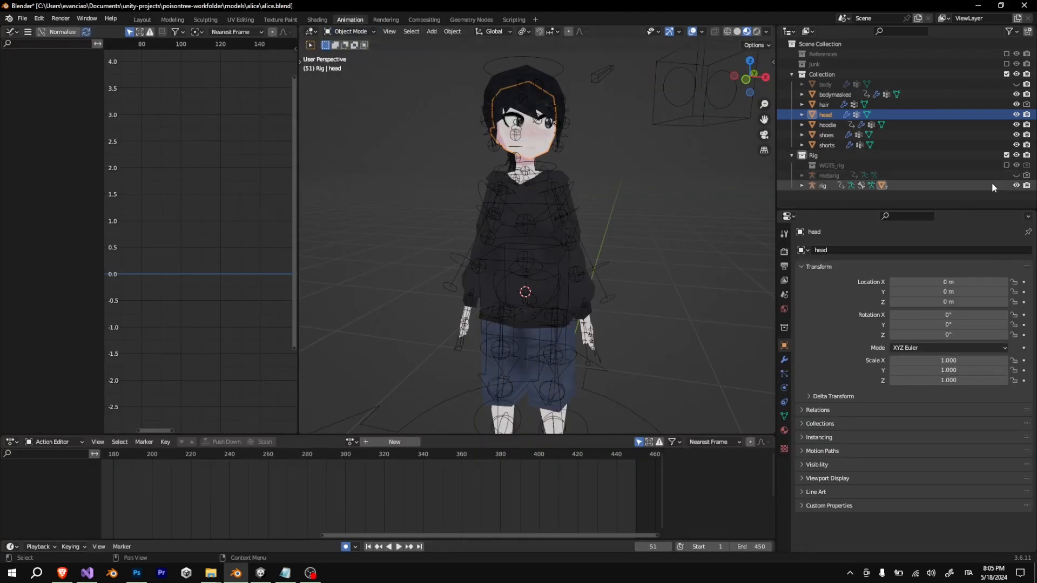
click(992, 185)
click(350, 32)
click(351, 65)
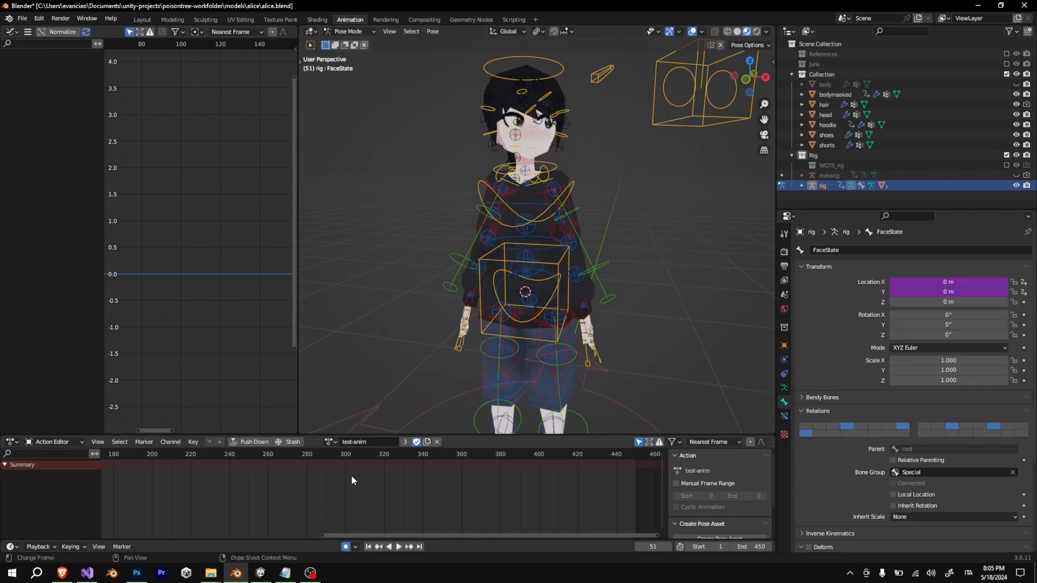
Select all bones of the rig and preview the test-anim action, returning to frame 0
drag(270, 459, 209, 458)
key(a)
click(172, 454)
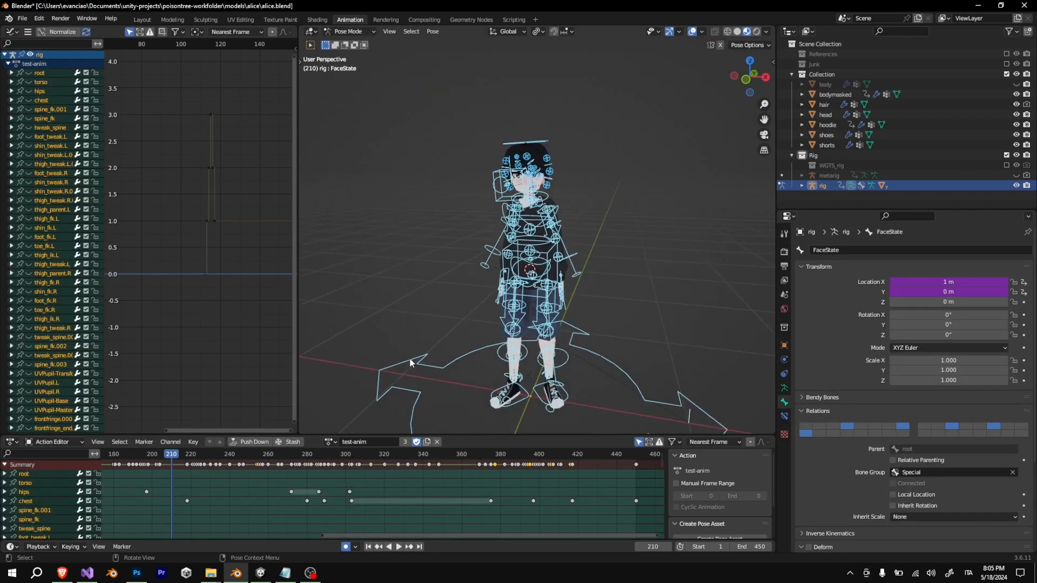
scroll(293, 535, down, 3)
ctrl+scroll(147, 515, up, 2)
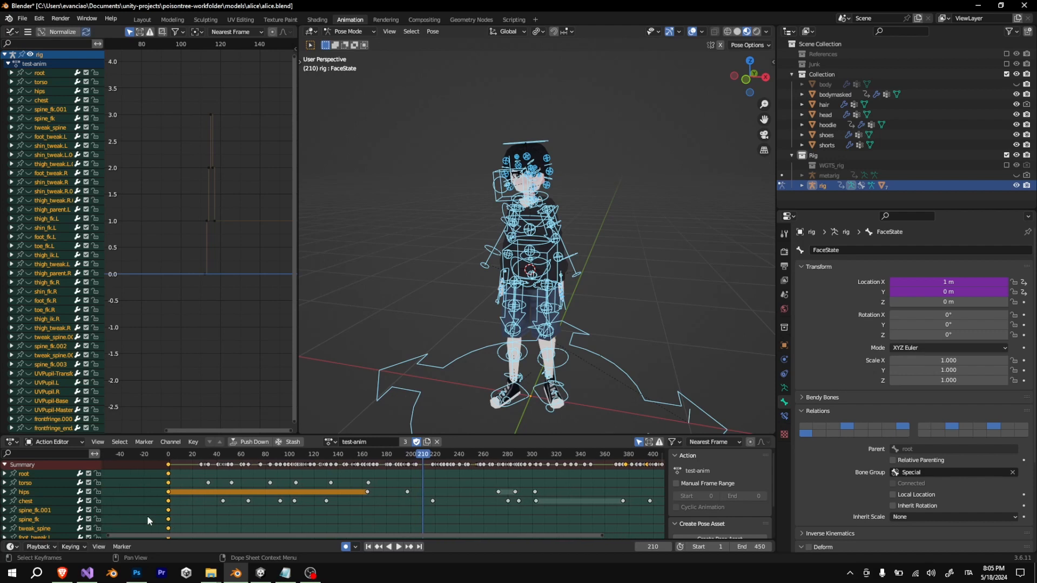
click(180, 455)
key(space)
key(space)
drag(181, 456, 168, 456)
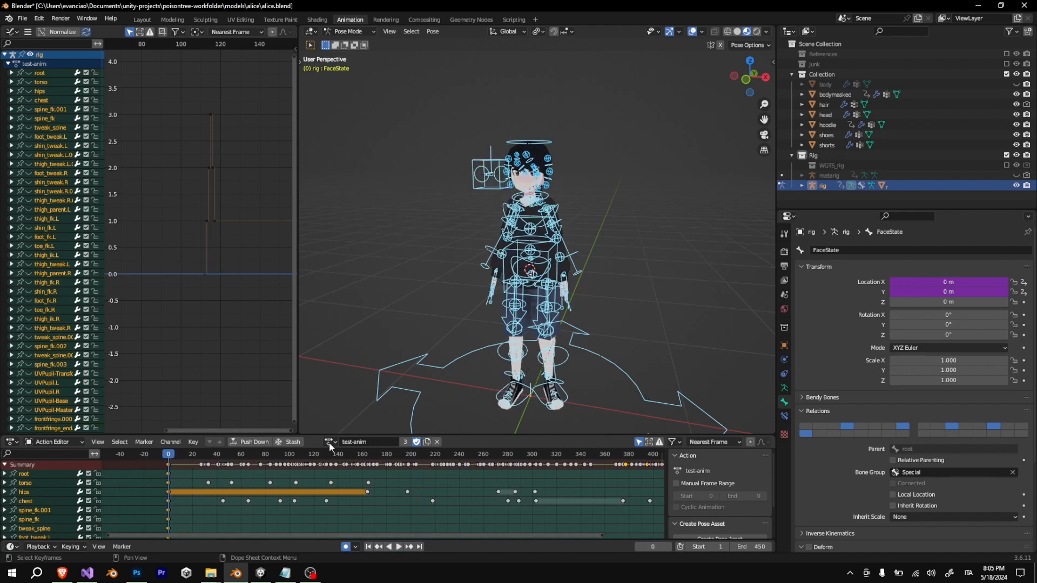
Duplicate the rest-pose action as a new action and set the scene's end frame to 50
click(330, 442)
click(342, 338)
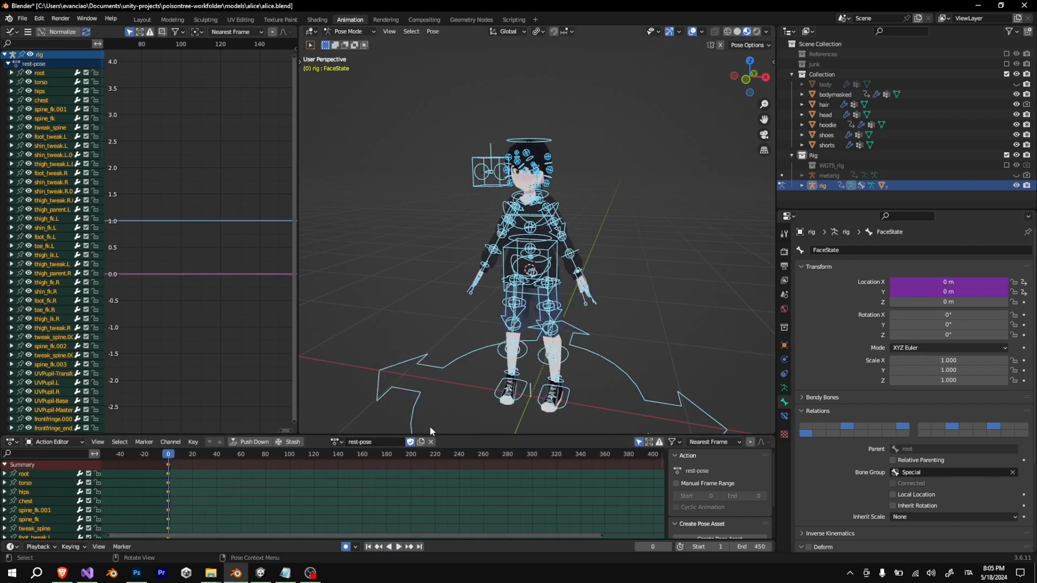
click(420, 441)
click(750, 547)
text(50)
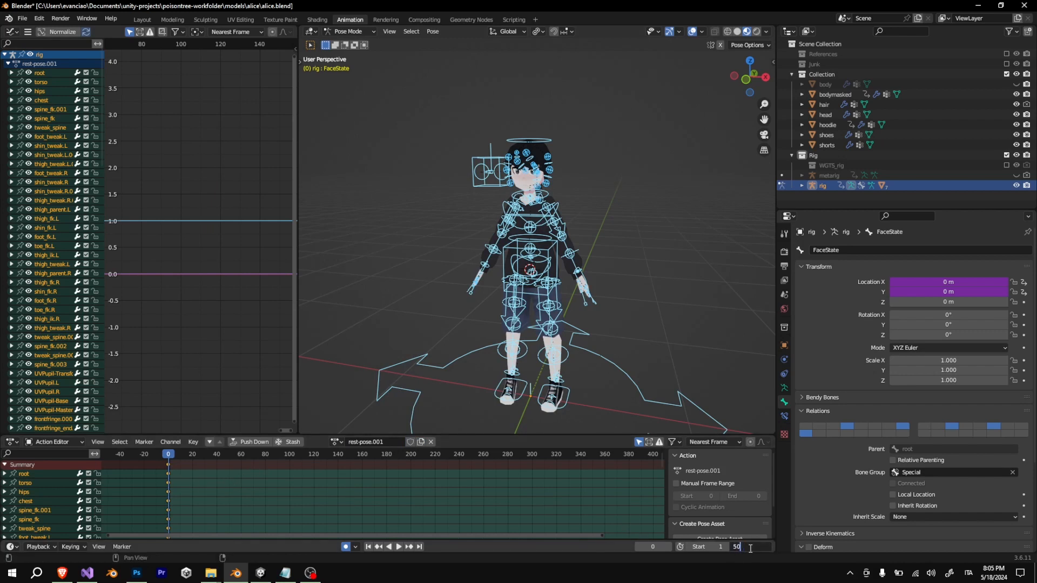
key(Return)
Move to frame 30, select the UVPupil-Master bone, and bring its custom properties into view
scroll(203, 502, up, 4)
middle_drag(203, 503, 500, 497)
scroll(502, 481, up, 2)
drag(509, 460, 626, 457)
middle_drag(610, 288, 597, 235)
scroll(597, 235, up, 5)
click(390, 143)
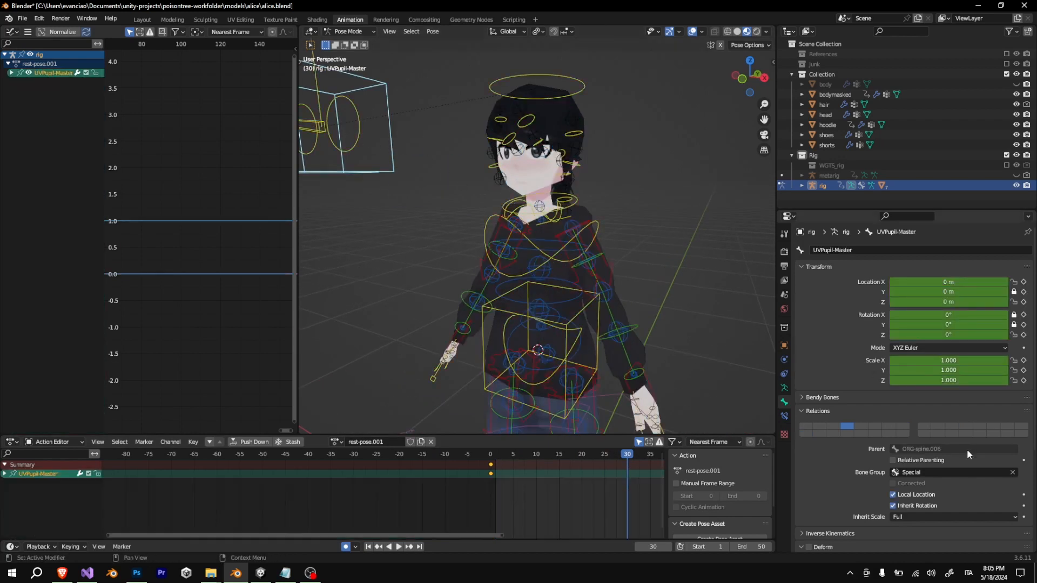
scroll(808, 433, down, 5)
scroll(611, 479, down, 1)
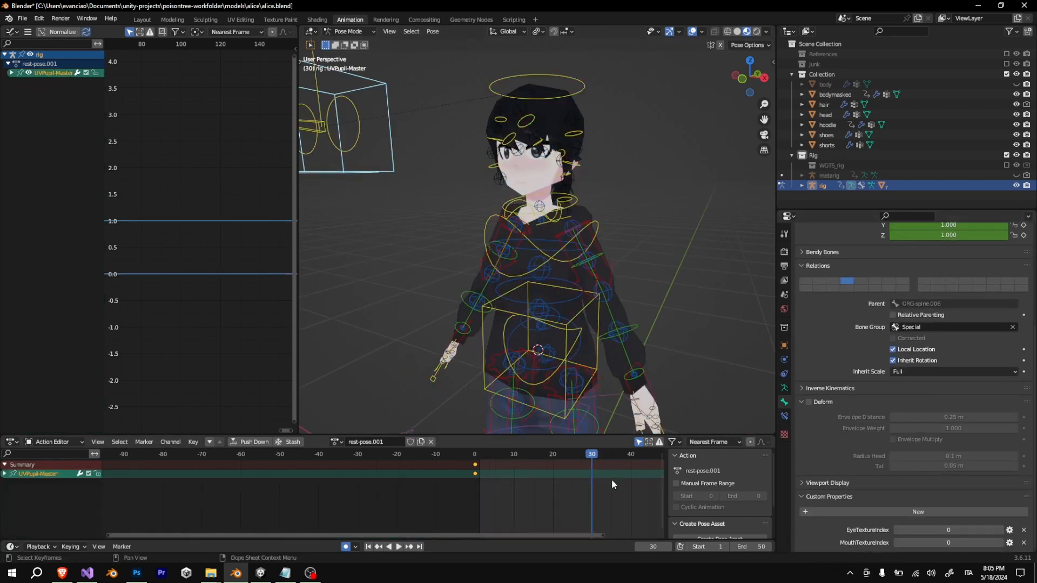
scroll(649, 318, down, 2)
Insert a keyframe for all bones at frame 29
middle_drag(649, 309, 635, 293)
key(Left)
key(a)
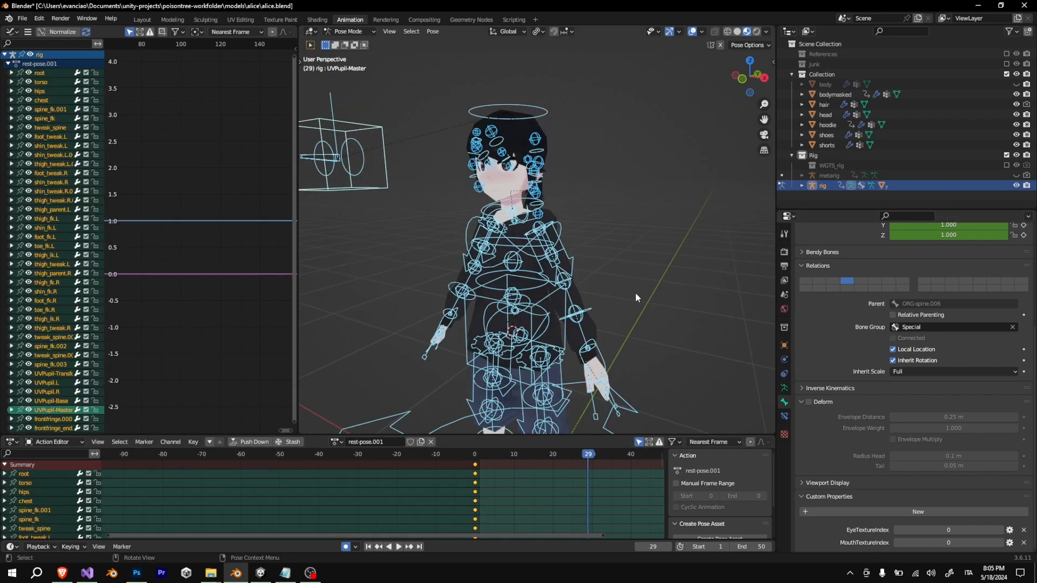
key(i)
click(636, 295)
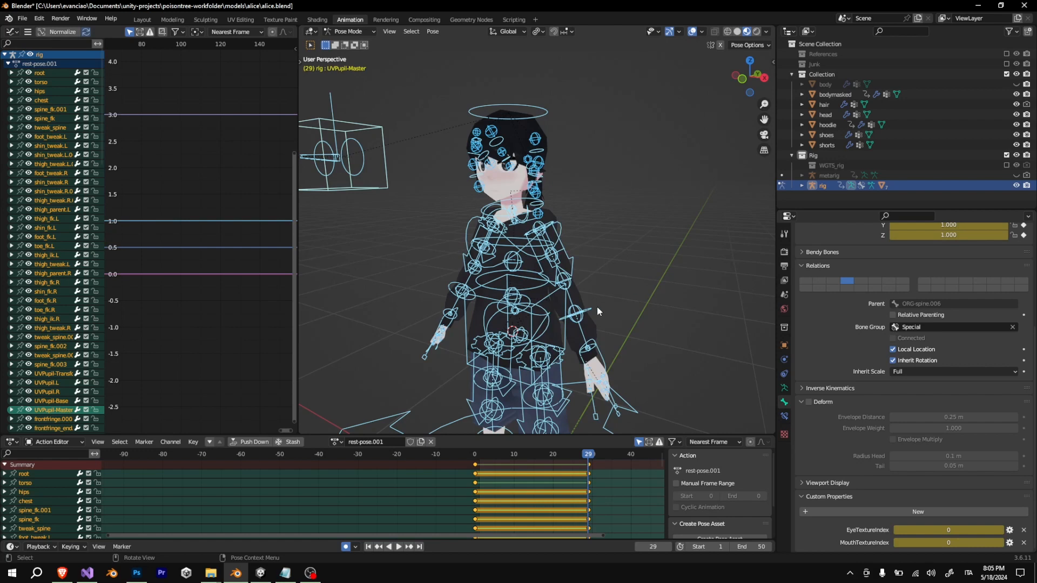
At frame 30, set UVPupil-Master's EyeTextureIndex to 4 and inspect the face from several angles
key(Right)
click(1000, 532)
click(1000, 531)
click(1000, 531)
click(1000, 531)
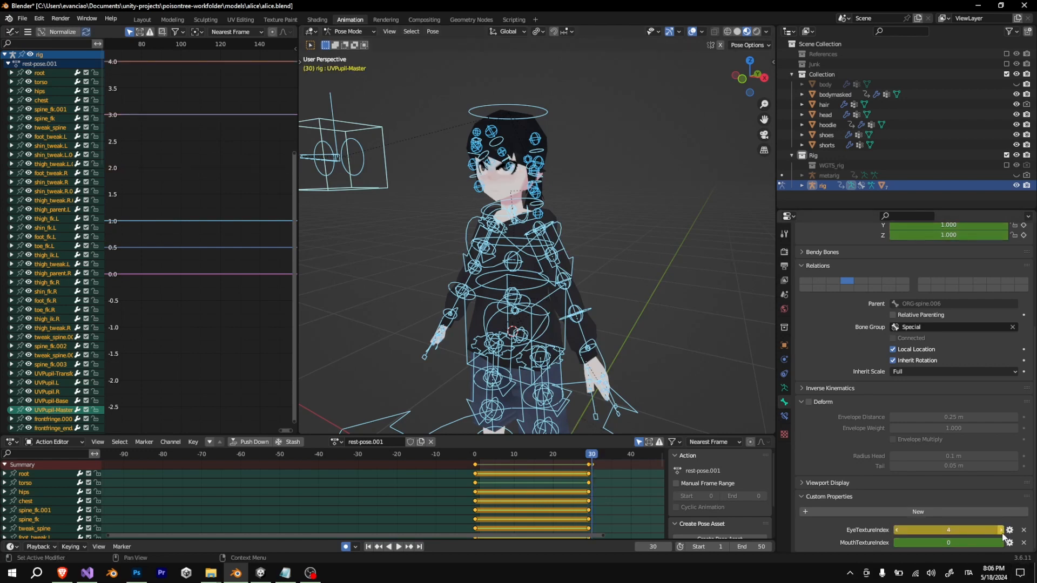
scroll(540, 243, up, 5)
middle_drag(573, 253, 589, 268)
scroll(584, 271, down, 5)
scroll(585, 281, up, 4)
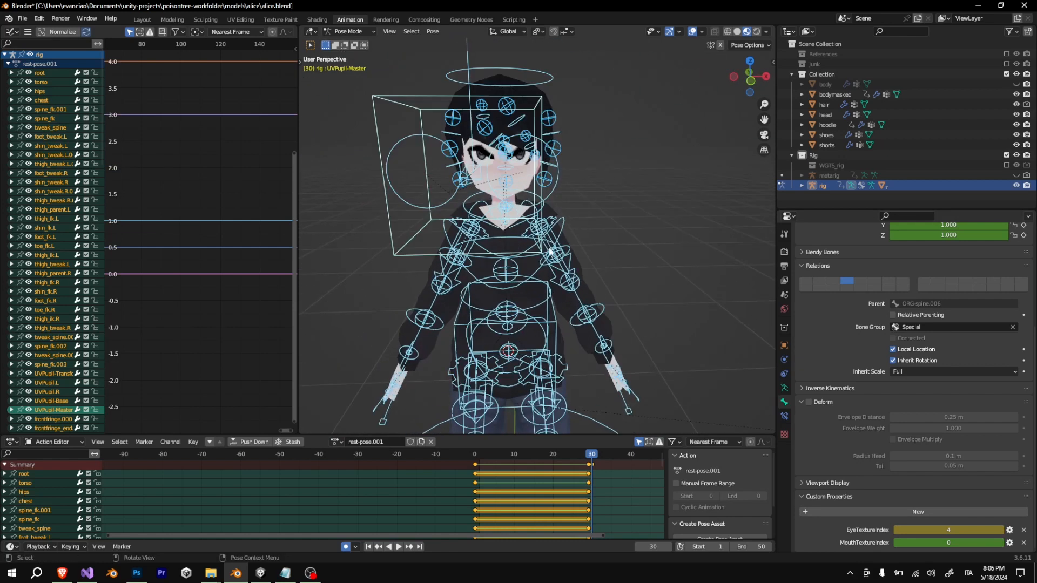
middle_drag(578, 290, 449, 264)
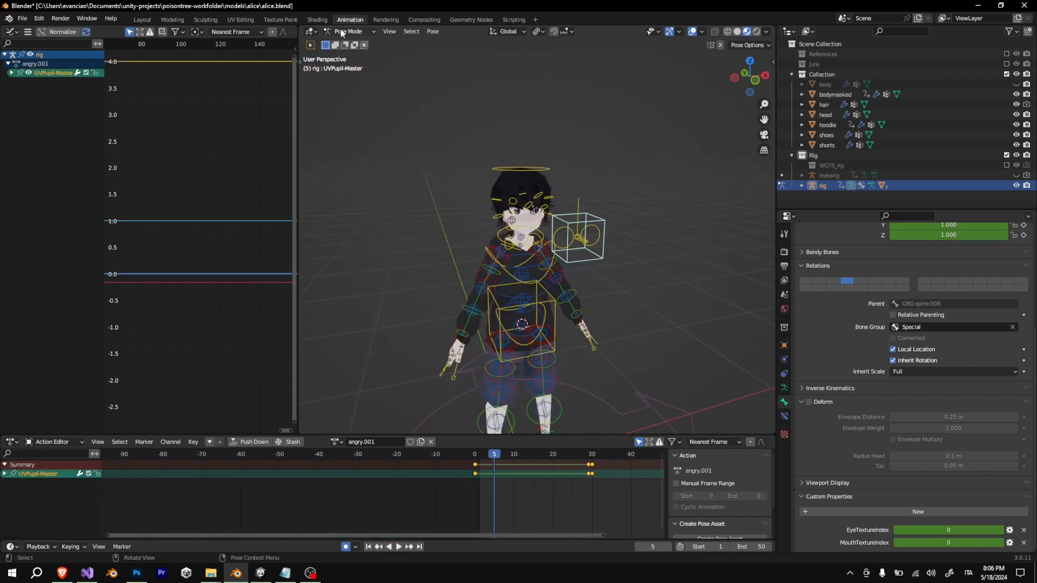
Return to Object Mode and add the shorts, shoes, hoodie, head, hair and bodymasked meshes to the rig selection
click(345, 31)
click(357, 45)
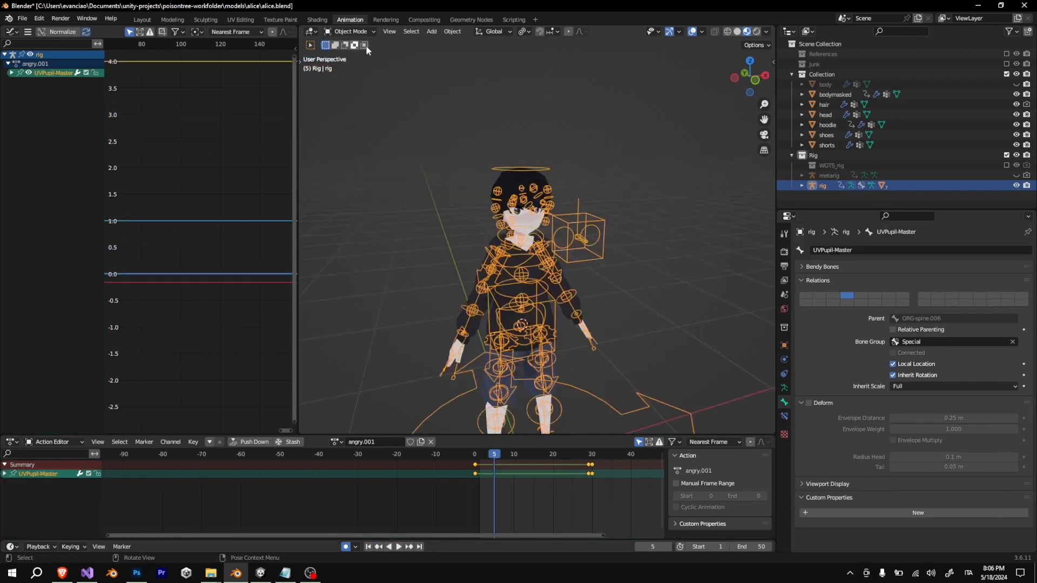
ctrl+click(835, 145)
ctrl+click(824, 135)
ctrl+click(824, 125)
ctrl+click(823, 115)
ctrl+click(823, 104)
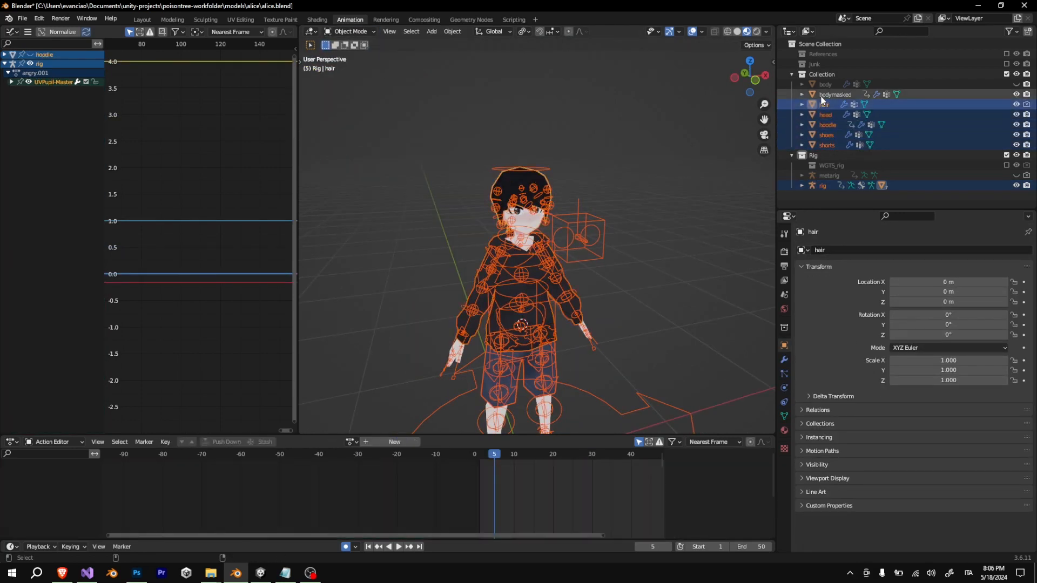
ctrl+click(826, 95)
Open the FBX export for the selected rig and meshes and review its object-type, custom-property and transform options
click(22, 18)
mouse_move(70, 157)
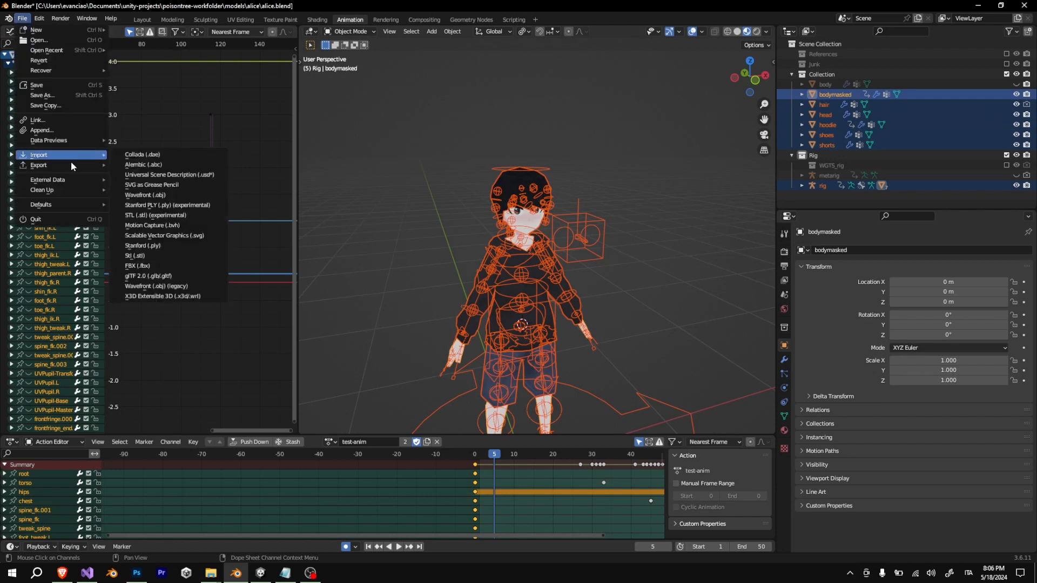
click(196, 264)
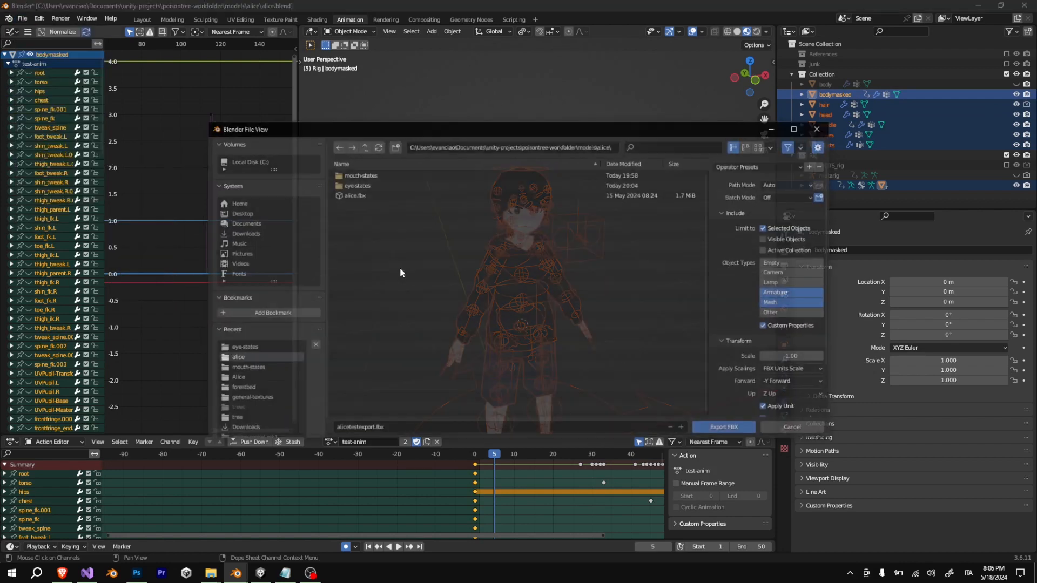
scroll(786, 342, down, 3)
scroll(776, 331, up, 3)
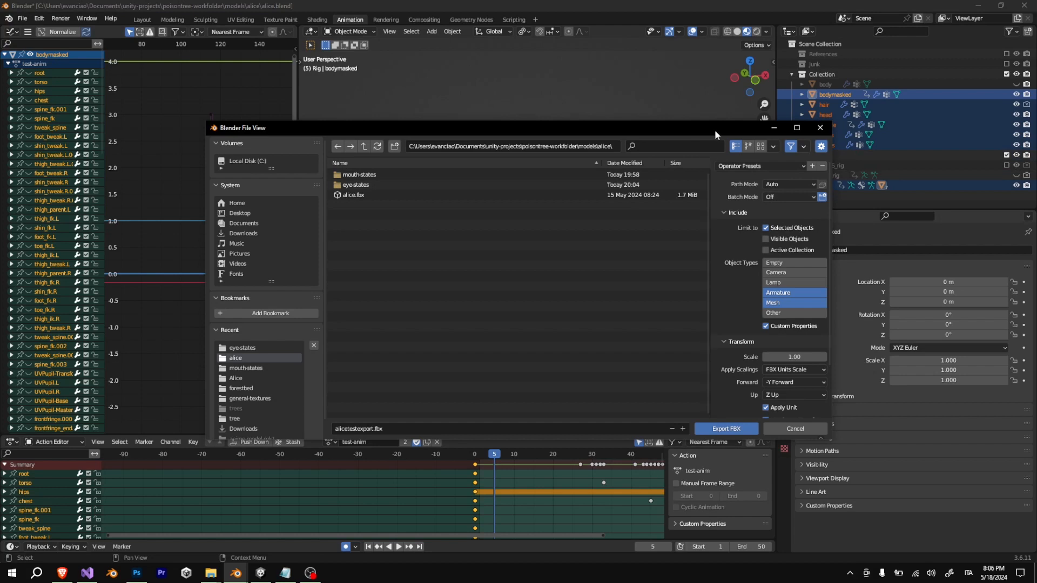
drag(714, 130, 628, 123)
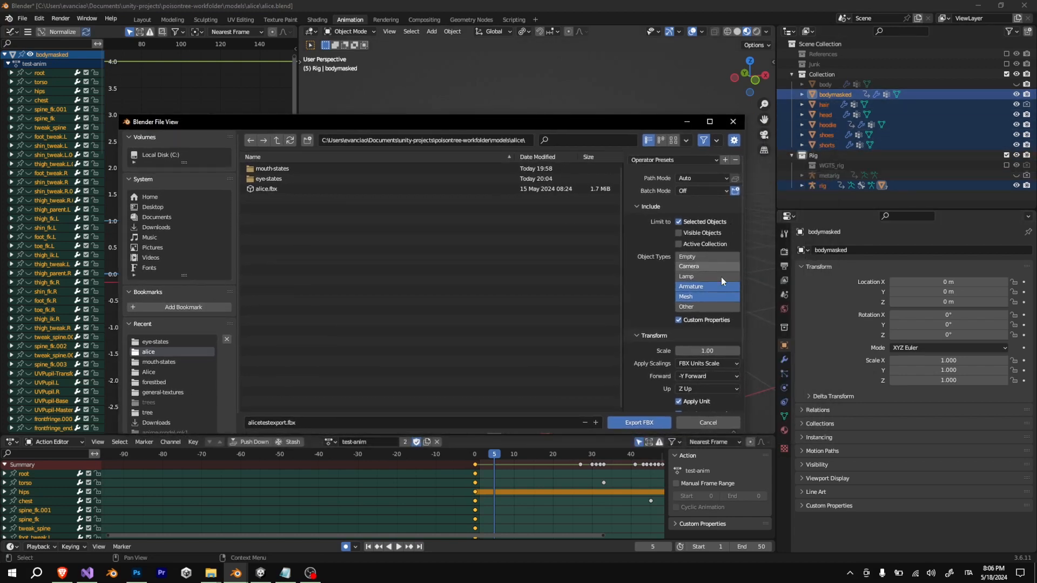
scroll(713, 299, down, 1)
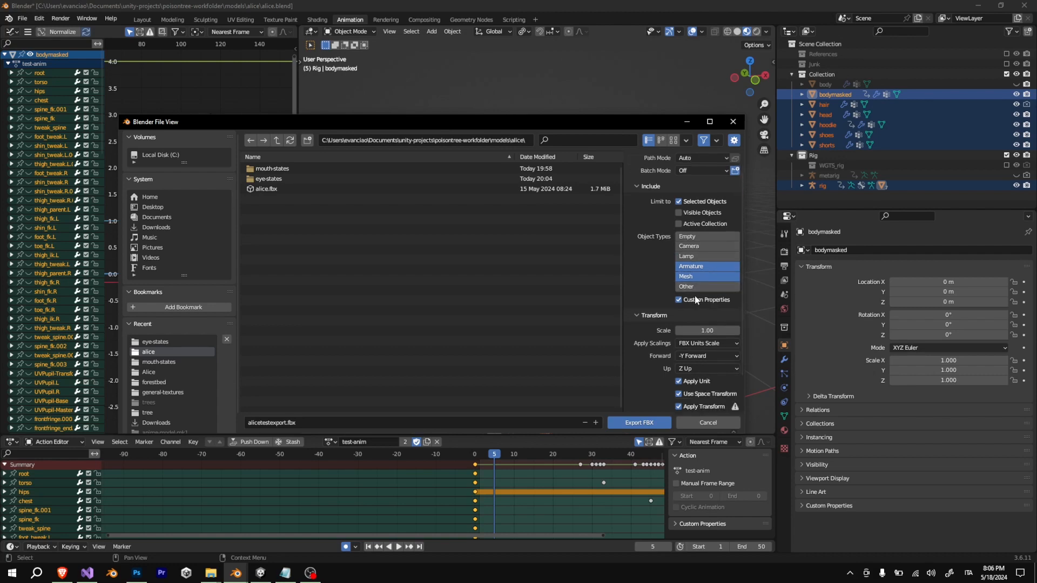
scroll(675, 291, down, 2)
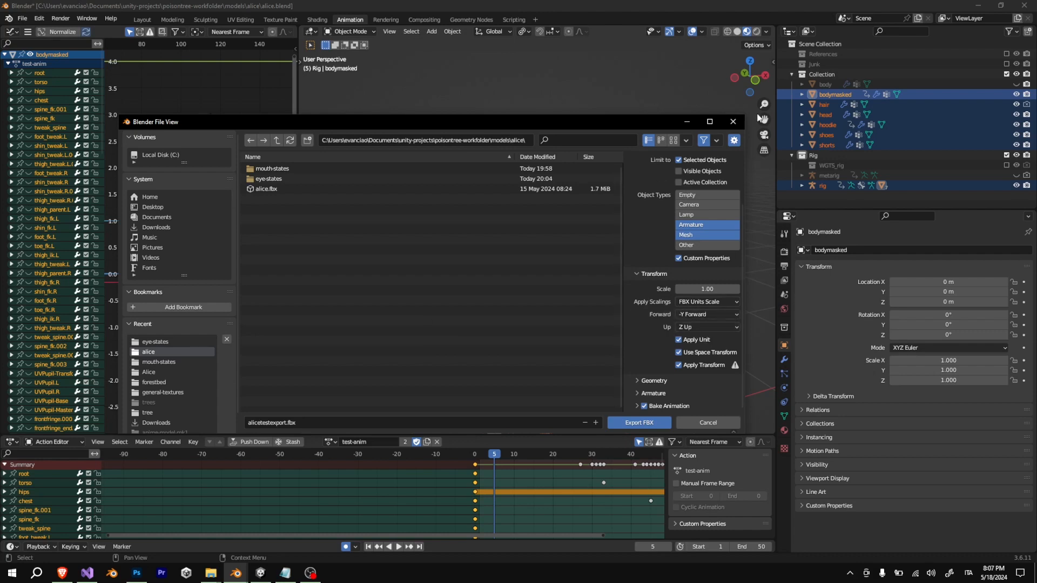
Review the Bake Animation options and export the selection as alicetestexport.fbx in the alice folder
drag(675, 121, 563, 164)
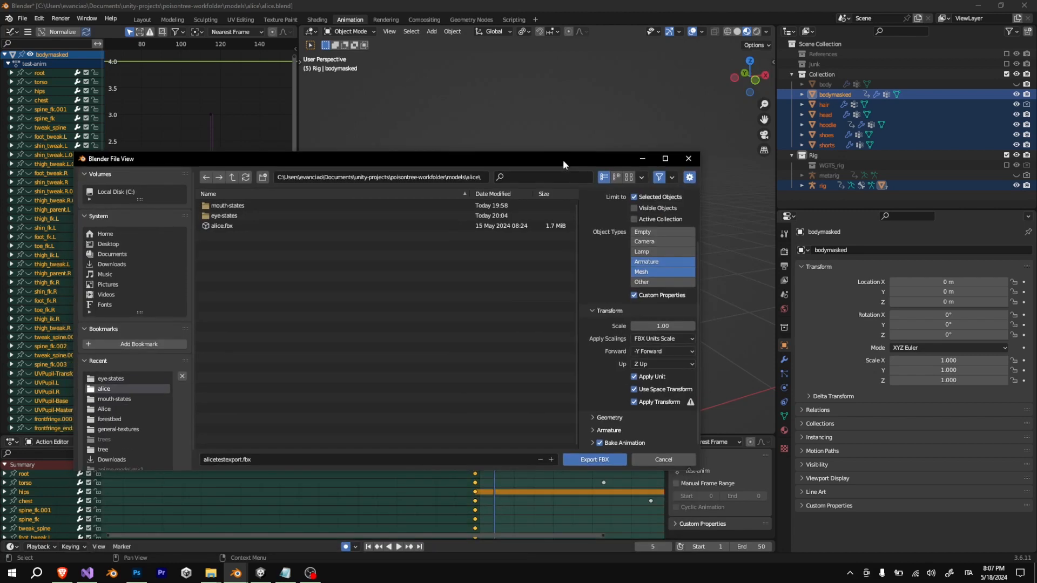
click(619, 444)
scroll(620, 440, down, 4)
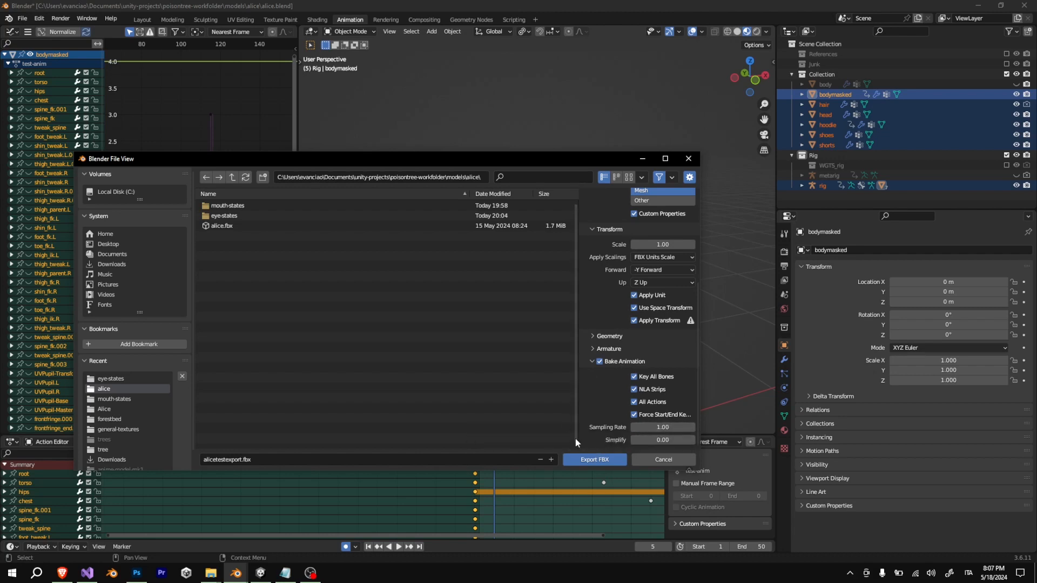
click(596, 458)
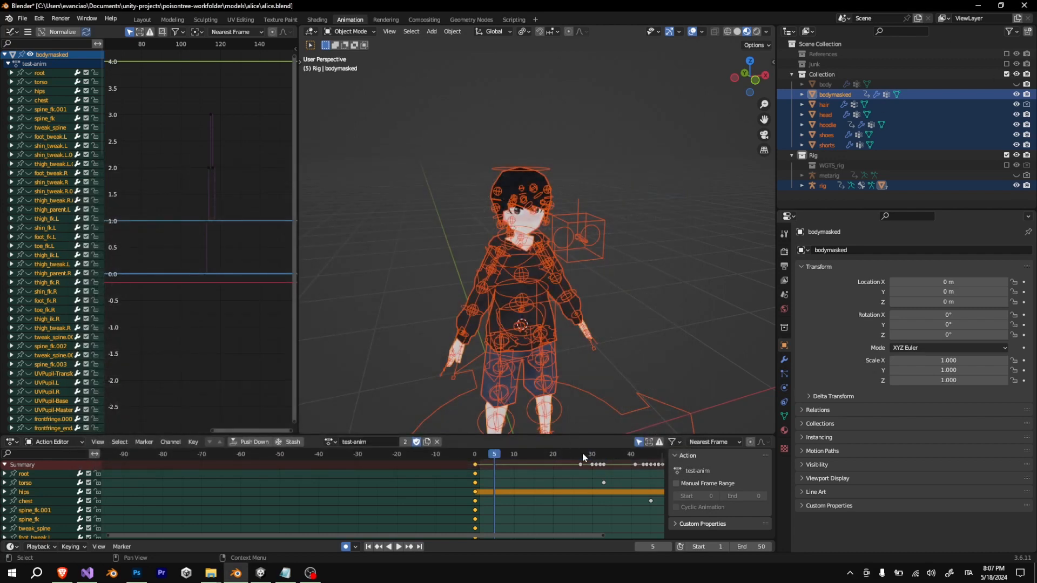
Play the test-anim action and stop at frame 31 to view the angry expression
key(space)
drag(628, 457, 595, 480)
scroll(561, 510, down, 2)
drag(603, 535, 640, 525)
scroll(583, 496, down, 1)
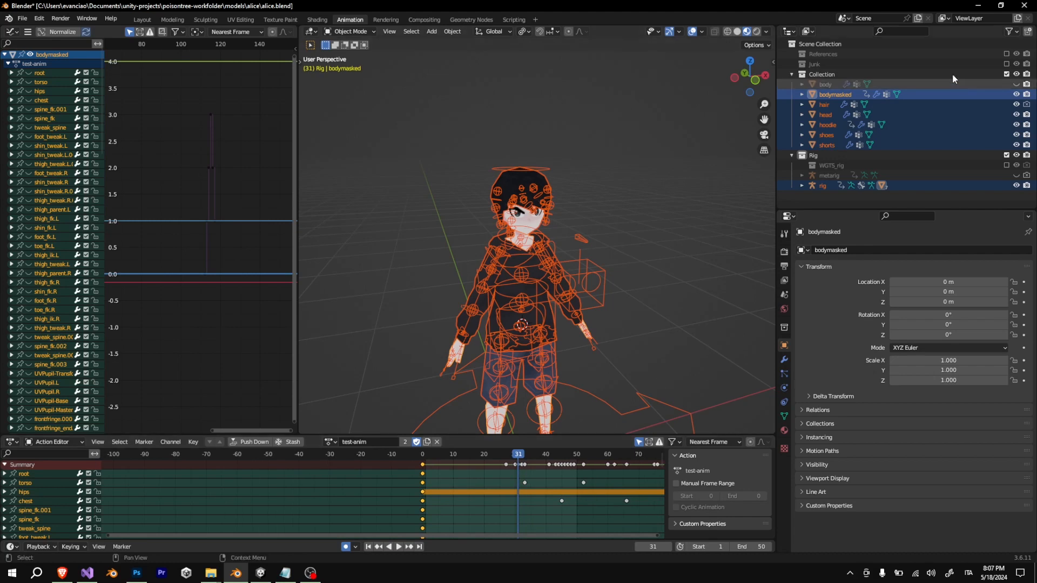
Switch to File Explorer and open the models\alice export folder alongside the Unity project's Assets\Models\Alice folder
click(977, 5)
mouse_move(218, 576)
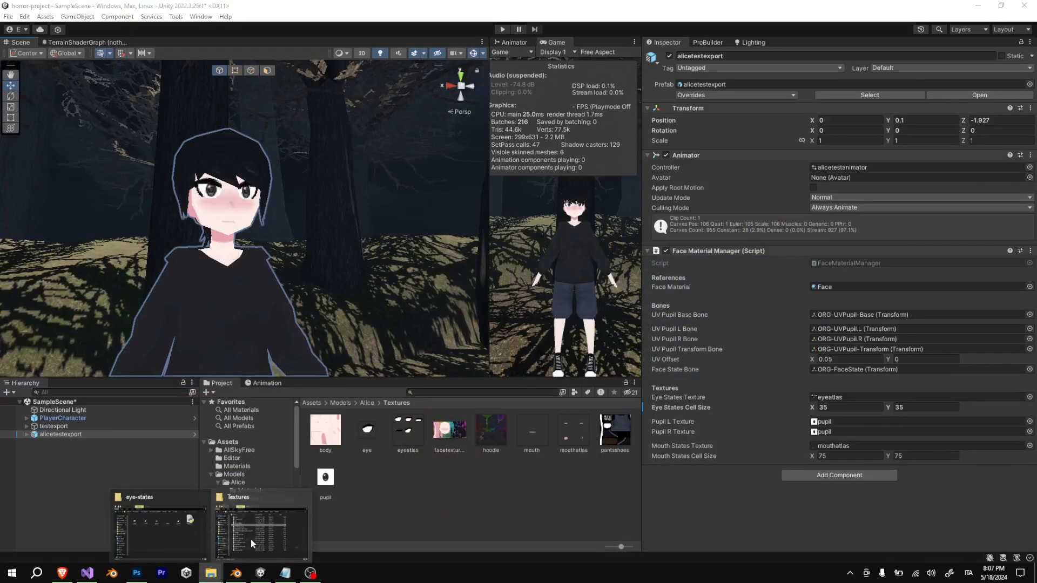
click(249, 539)
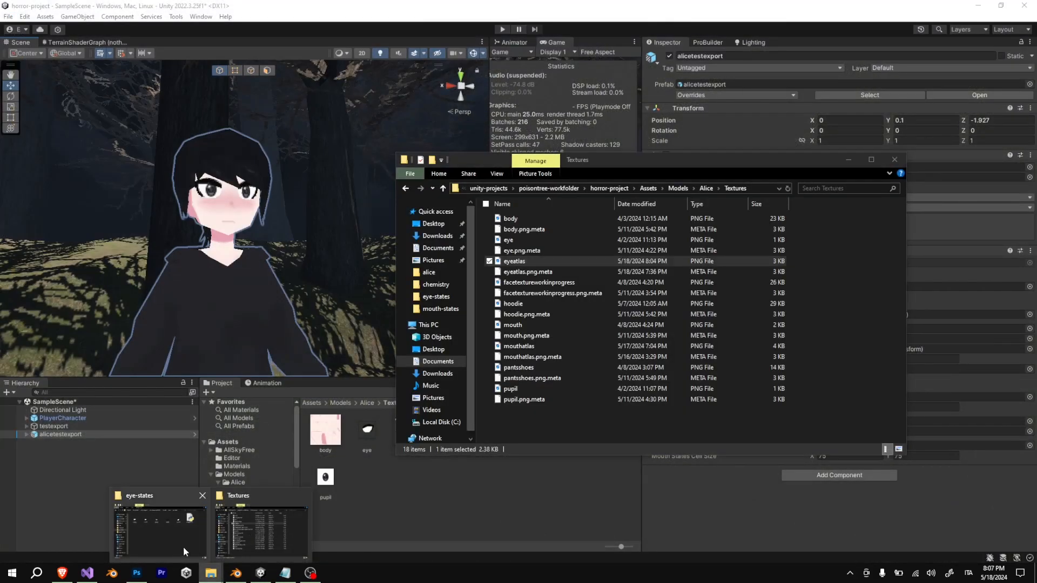
click(160, 524)
click(806, 314)
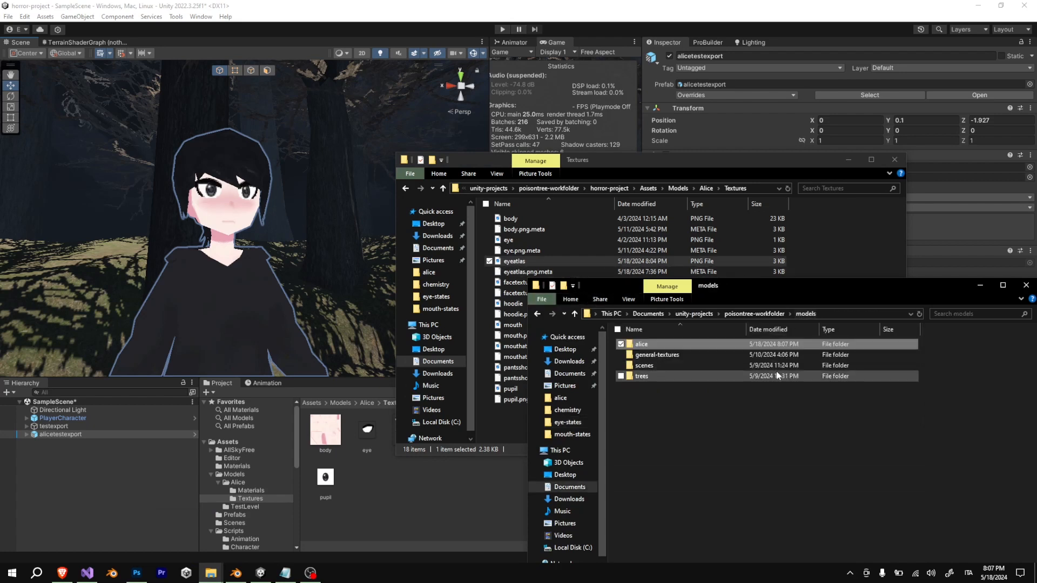
double_click(796, 347)
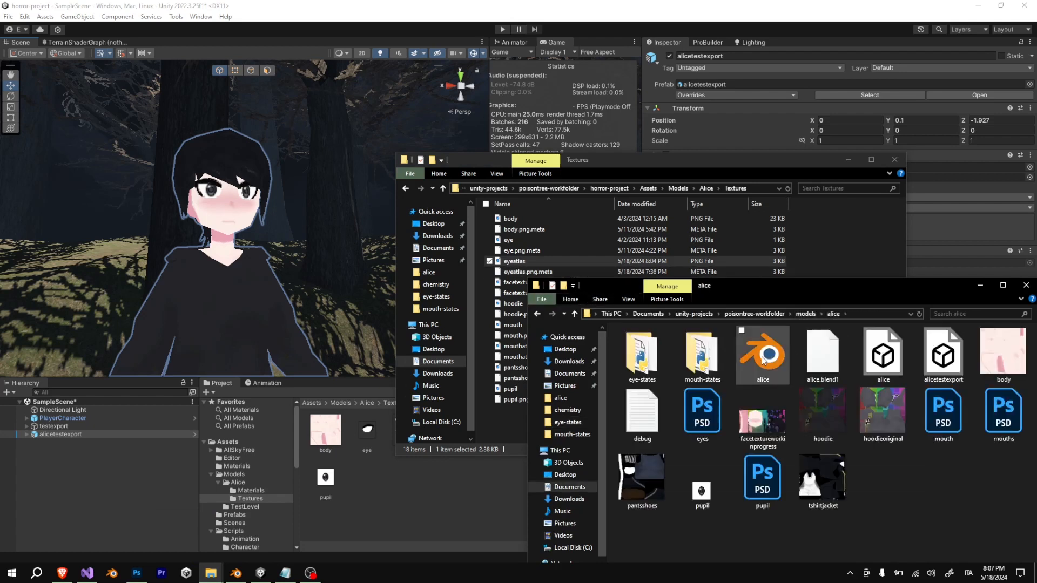
click(707, 188)
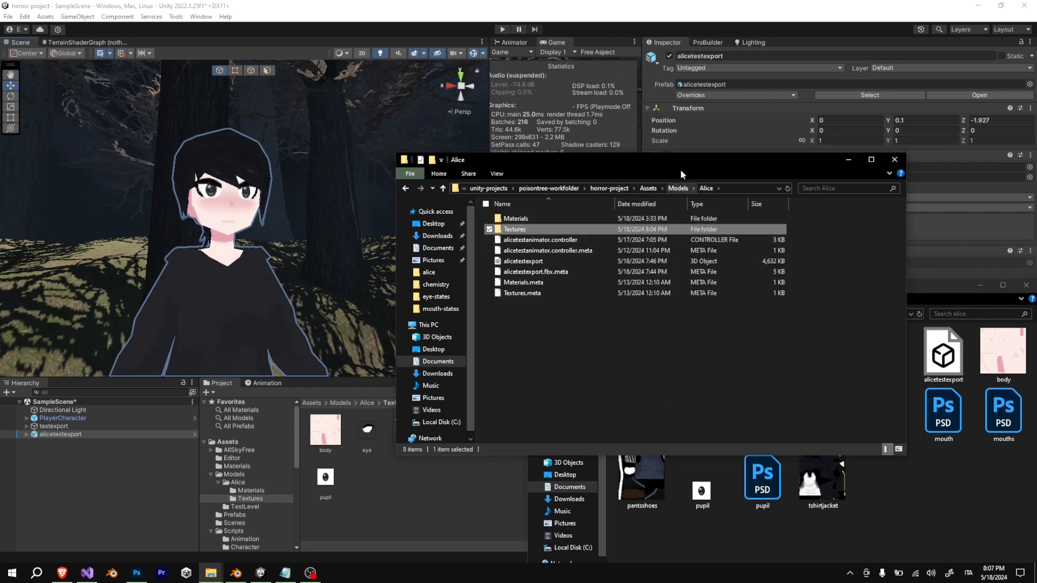
Move alicetestexport.fbx from the export folder into the Unity project's Alice folder, replacing the existing file
drag(679, 169, 444, 191)
key(ctrl+v)
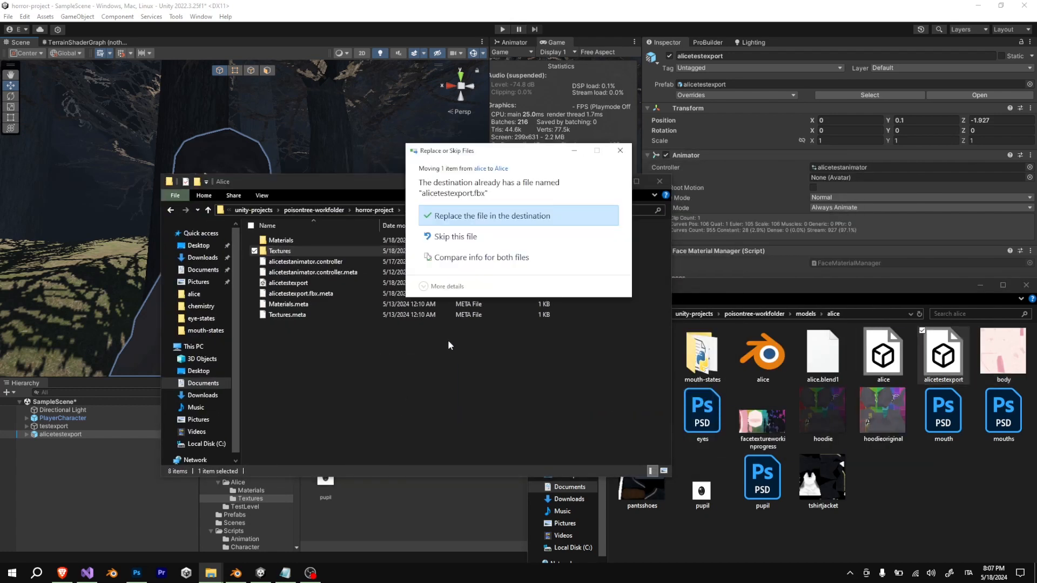
click(488, 221)
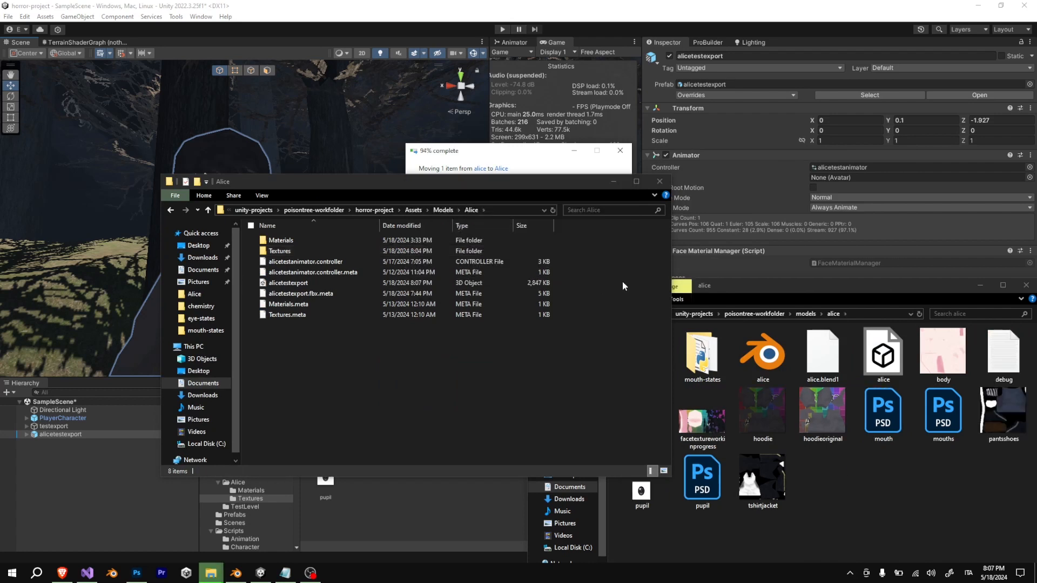
Return to Unity to reimport the model and read the import messages in the console
click(608, 184)
click(432, 442)
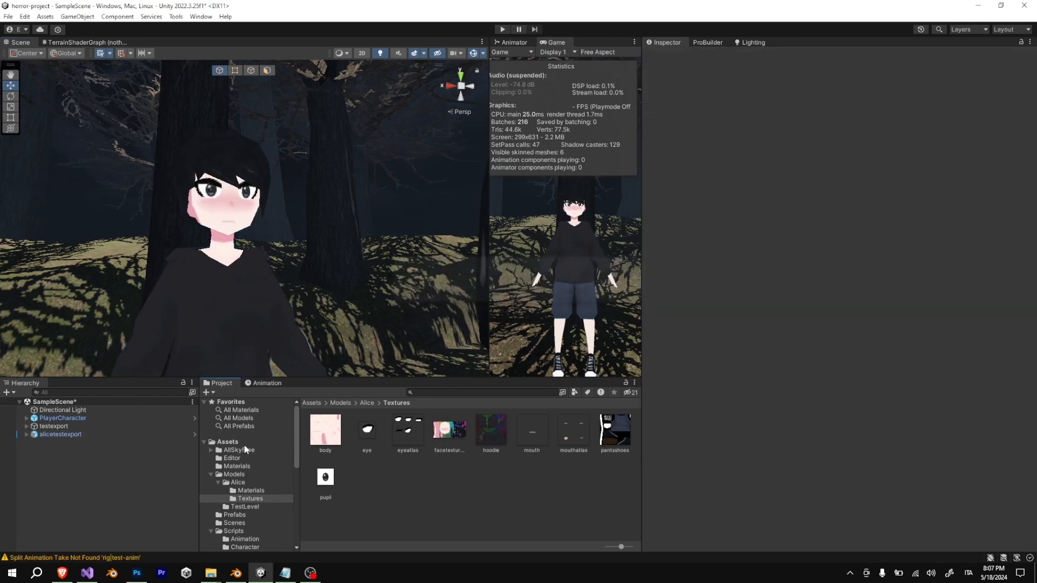
click(125, 557)
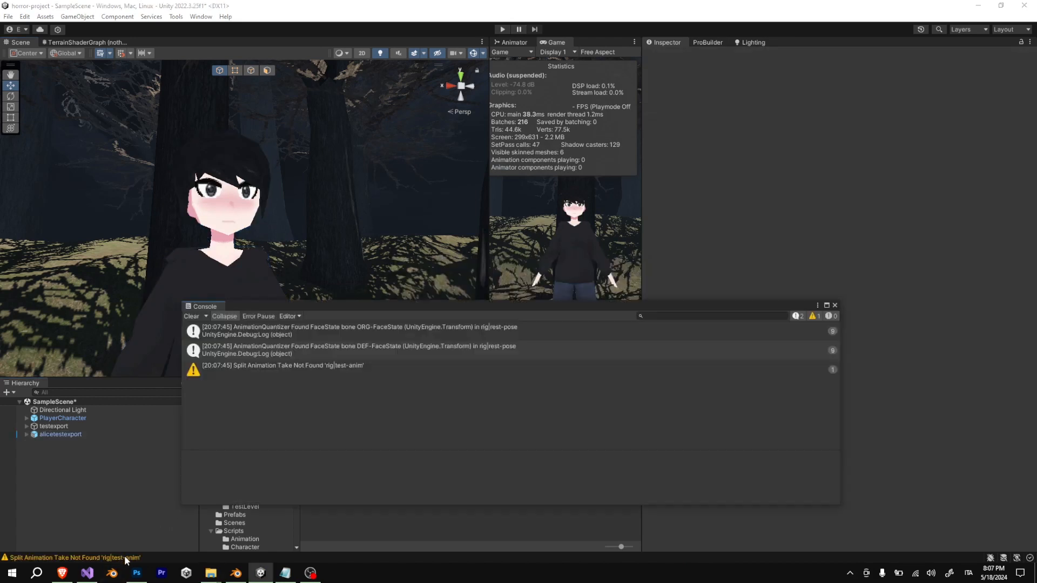
click(834, 305)
Add a rig|angry clip from the rig|angry take to alicetestexport's import settings, with end frame 30, and apply it
click(261, 440)
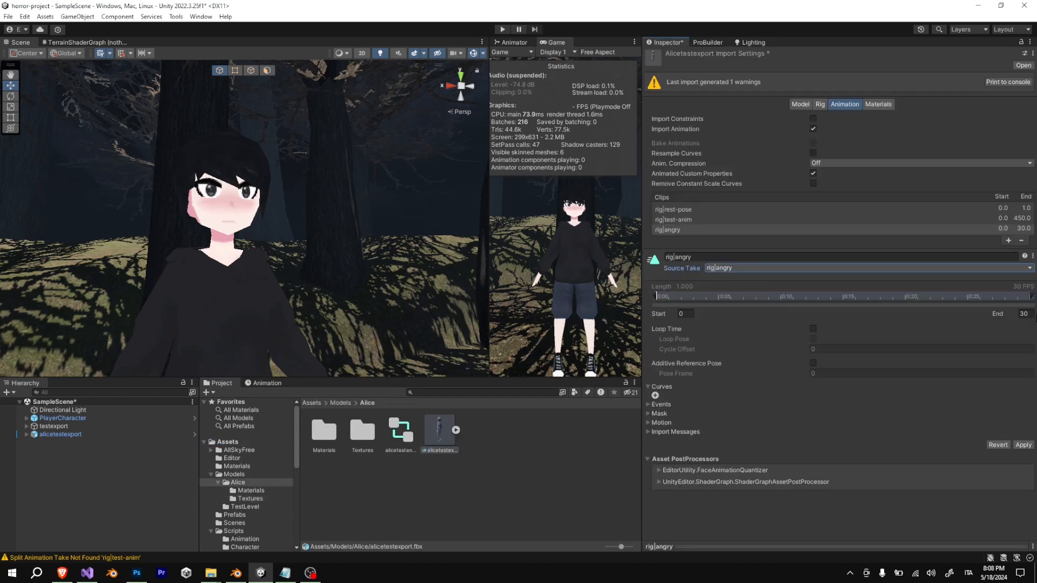
click(1031, 315)
key(Return)
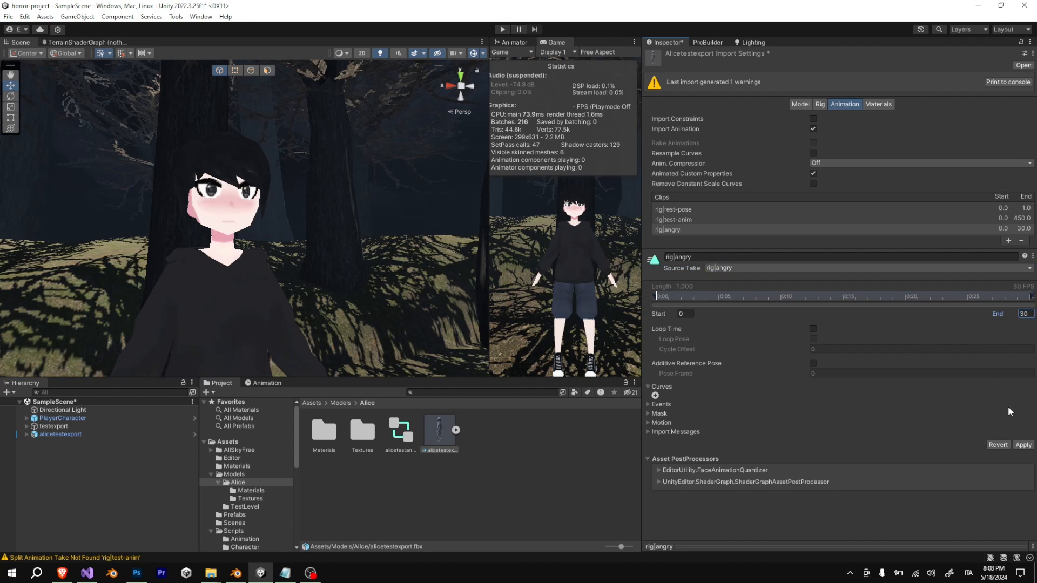
click(1024, 447)
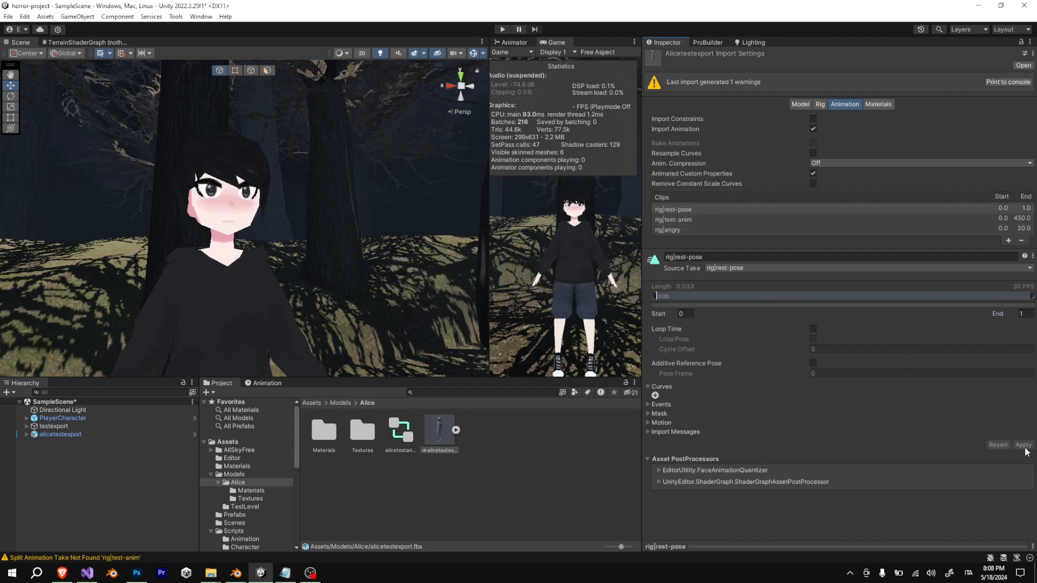
click(710, 230)
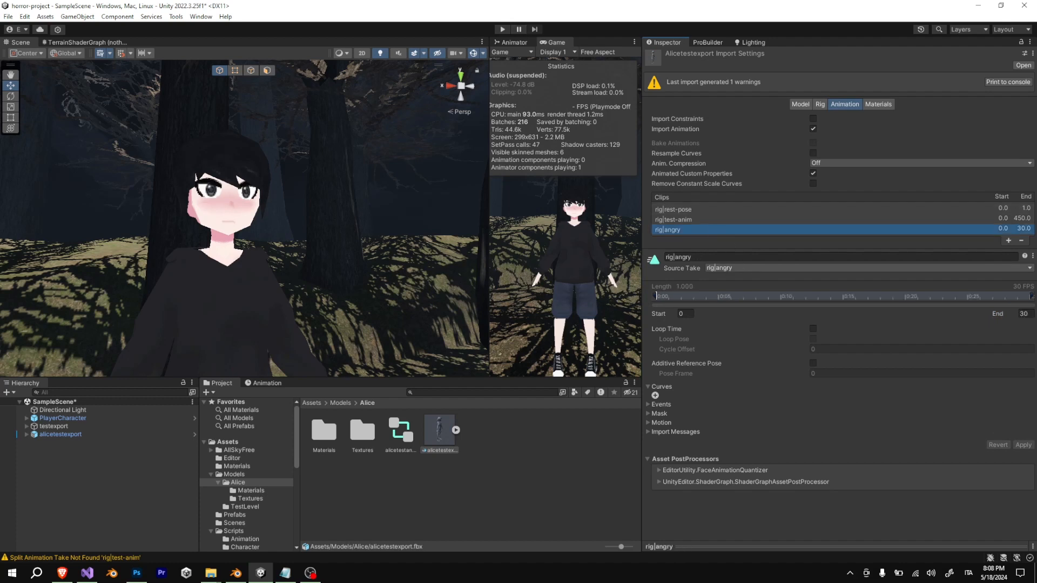
click(1024, 314)
text(5)
key(BackSpace)
text(30)
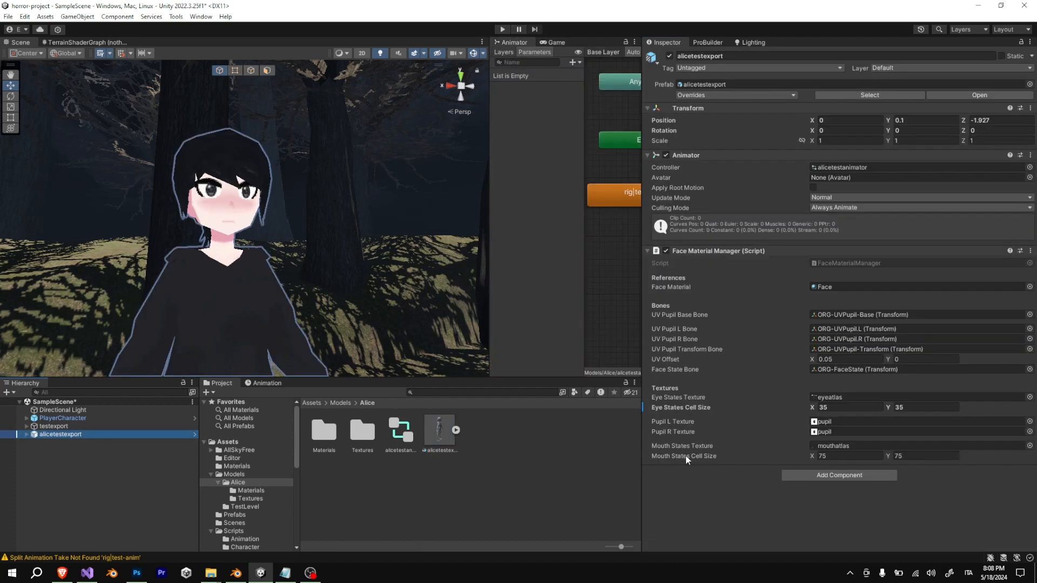
Check the texture assigned to alicetestexport's Eye States Texture and run the scene to test the face
click(1029, 400)
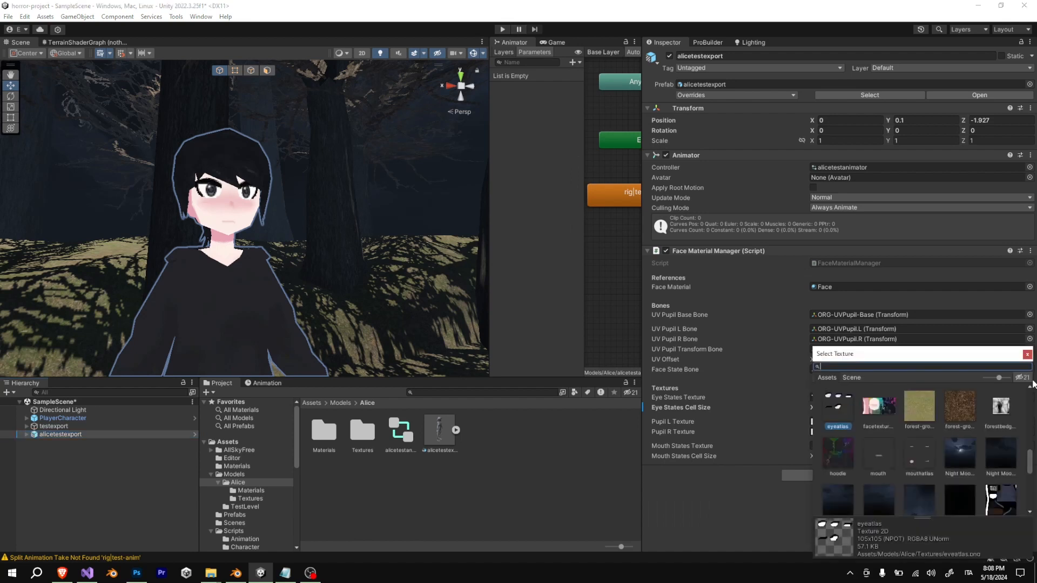
key(Escape)
click(503, 29)
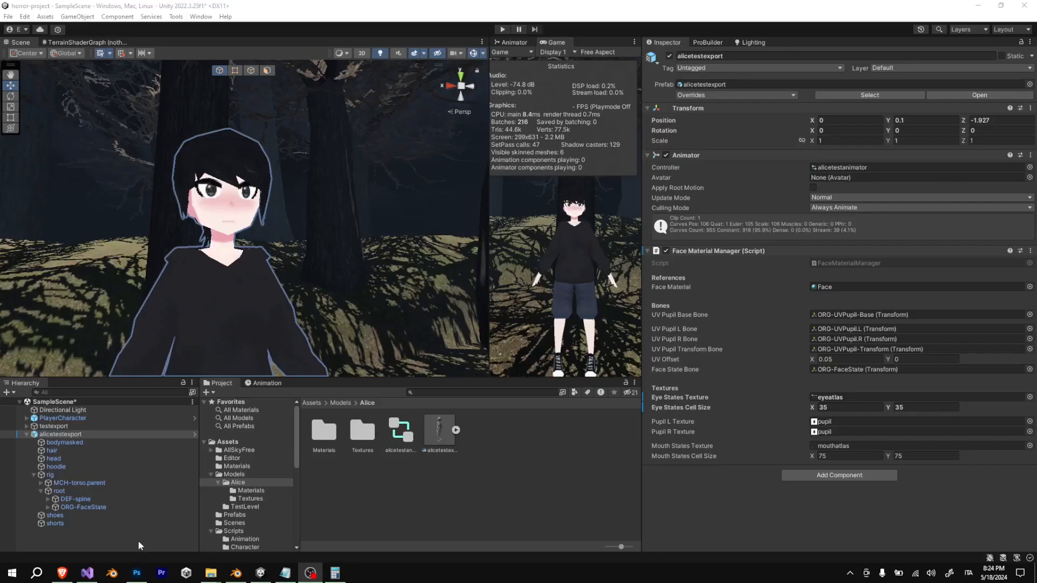
Switch to Visual Studio and examine the negated yOffset in UpdateActiveTexture in FaceMaterialManager.cs
click(85, 575)
scroll(467, 312, up, 15)
scroll(467, 313, up, 12)
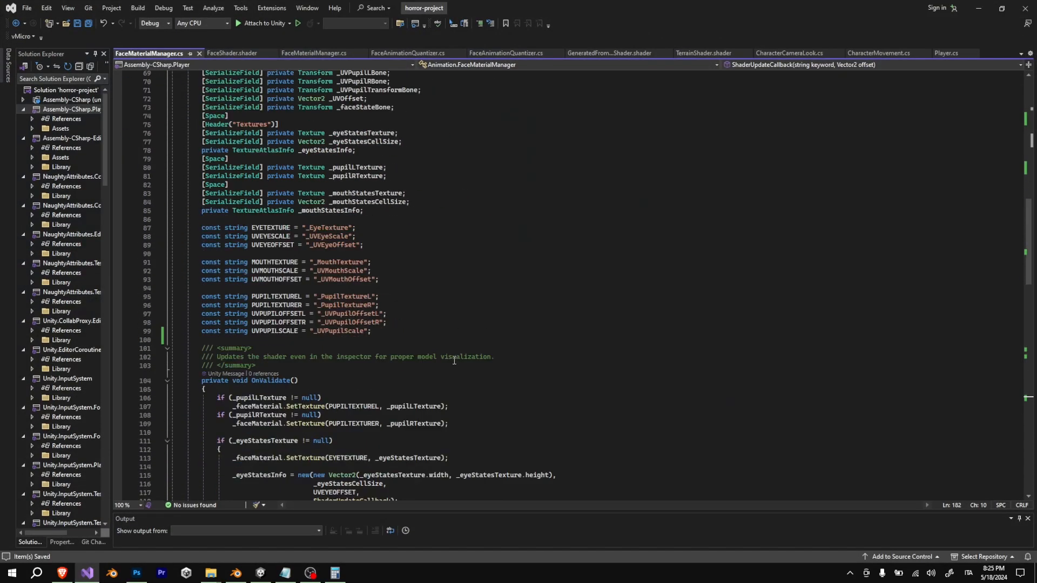
scroll(400, 362, down, 10)
scroll(419, 348, up, 20)
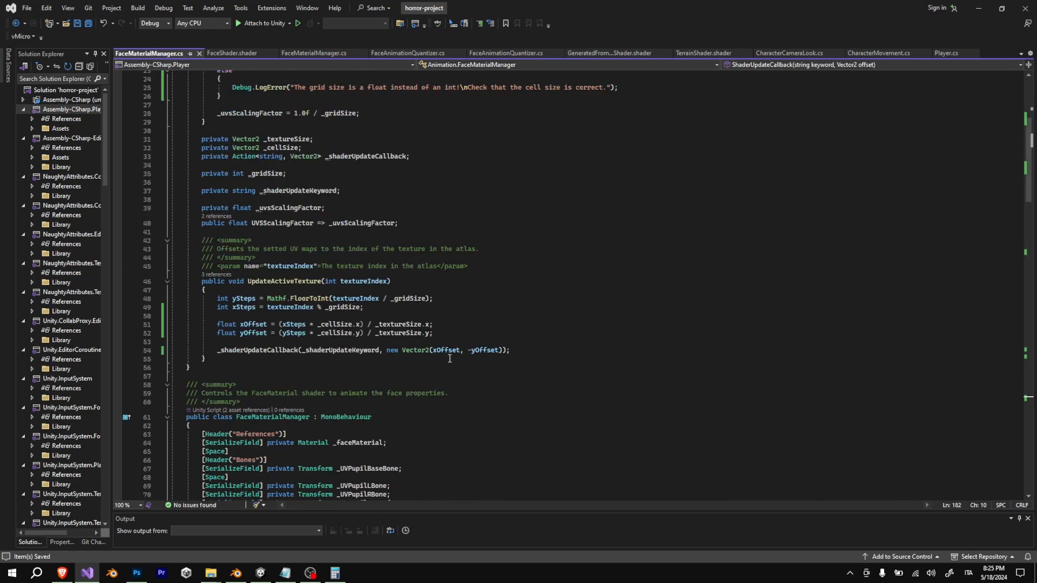
drag(468, 350, 480, 350)
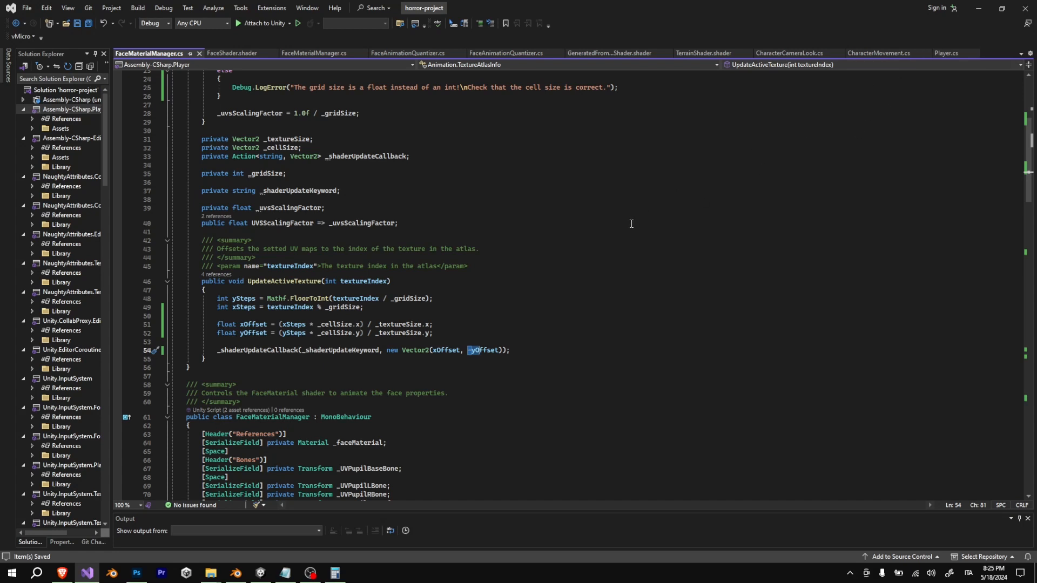
Run and stop the scene in Unity to test the face animation, and widen the Game view
click(978, 8)
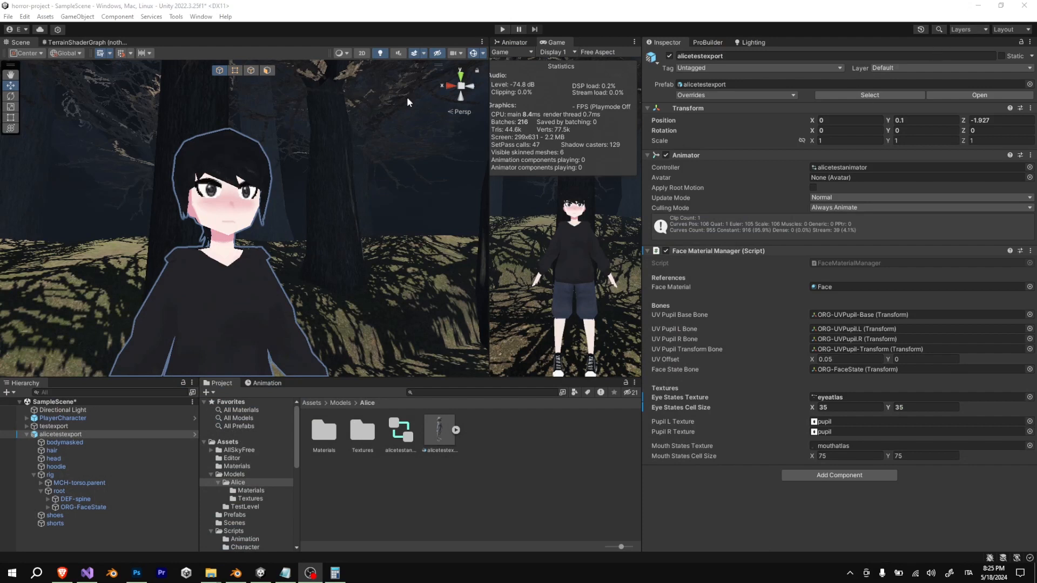
click(502, 29)
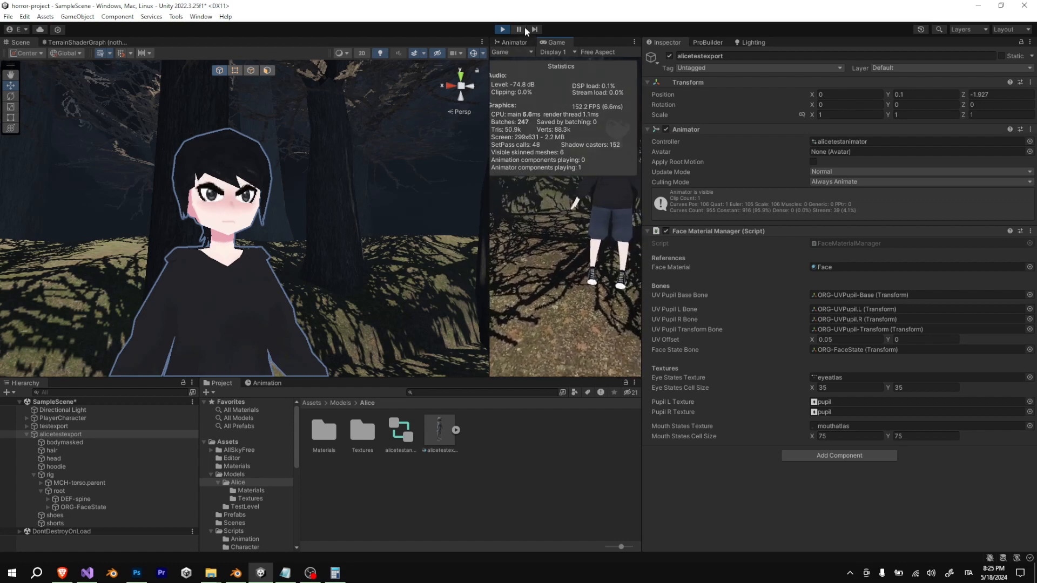
click(501, 29)
drag(488, 119, 400, 120)
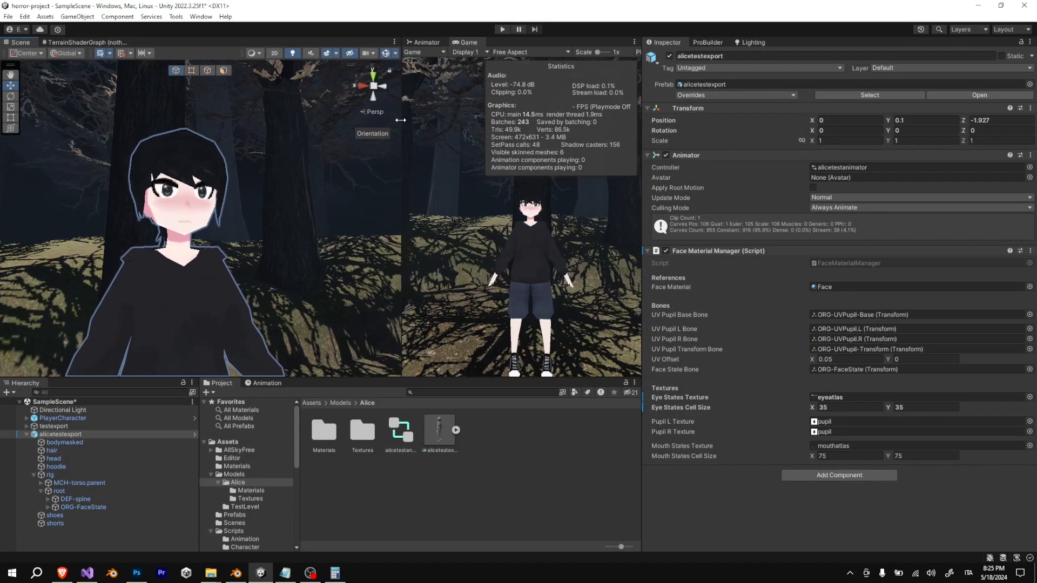